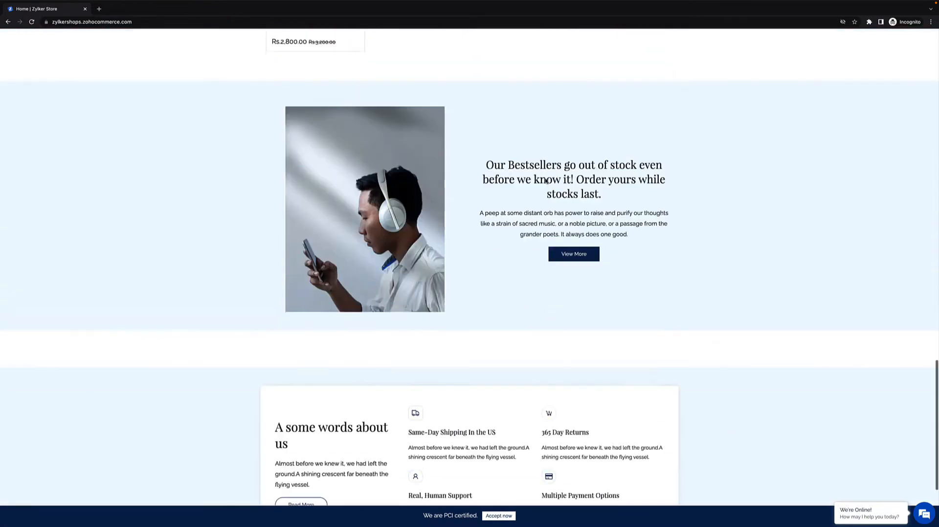
Step: Open the store's live chat widget and start a new conversation with the message "Hey"
{"action": "scroll", "coordinate": [545, 181], "scroll_direction": "up", "scroll_amount": 20}
{"action": "scroll", "coordinate": [546, 181], "scroll_direction": "up", "scroll_amount": 8}
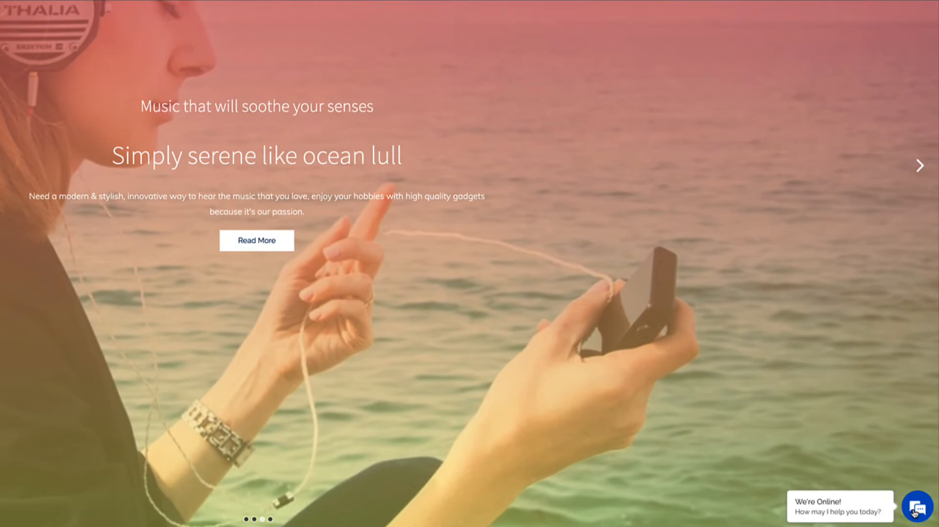
{"action": "left_click", "coordinate": [914, 510]}
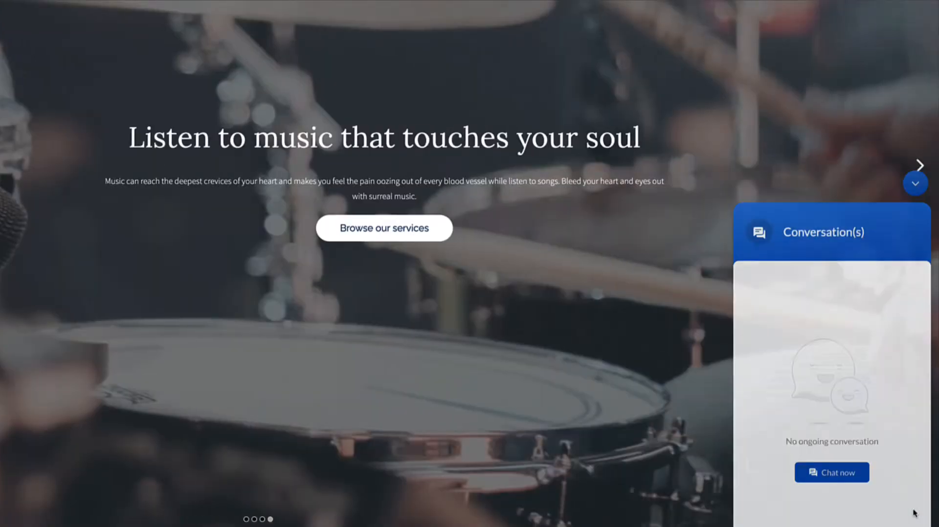
{"action": "left_click", "coordinate": [821, 430]}
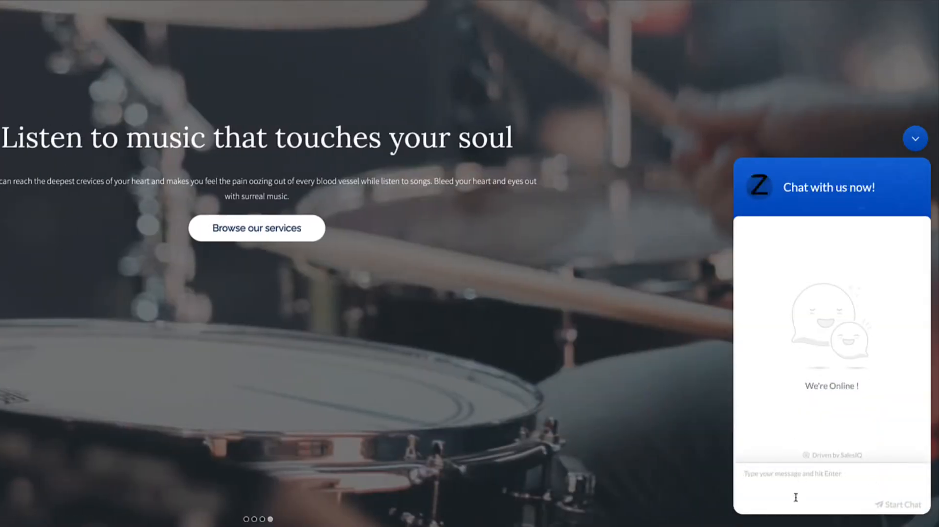
{"action": "type", "text": "Hey"}
{"action": "key", "text": "Return"}
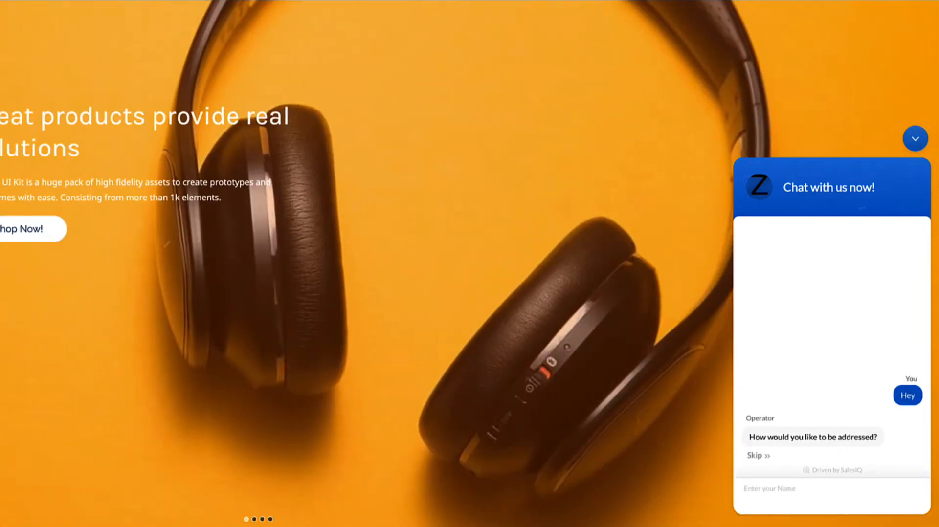
Step: Answer the chat's intake questions with the visitor's name and e-mail address, and skip the phone number
{"action": "type", "text": "Sasi"}
{"action": "key", "text": "Return"}
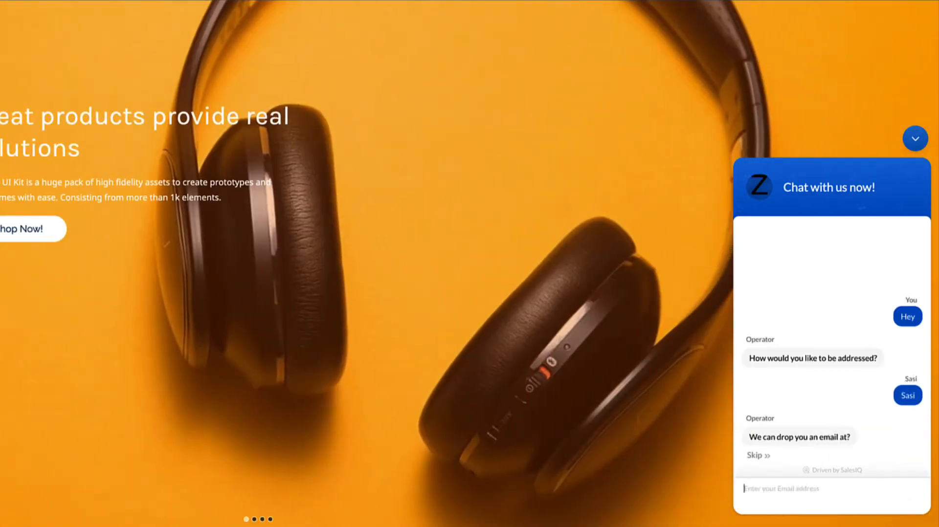
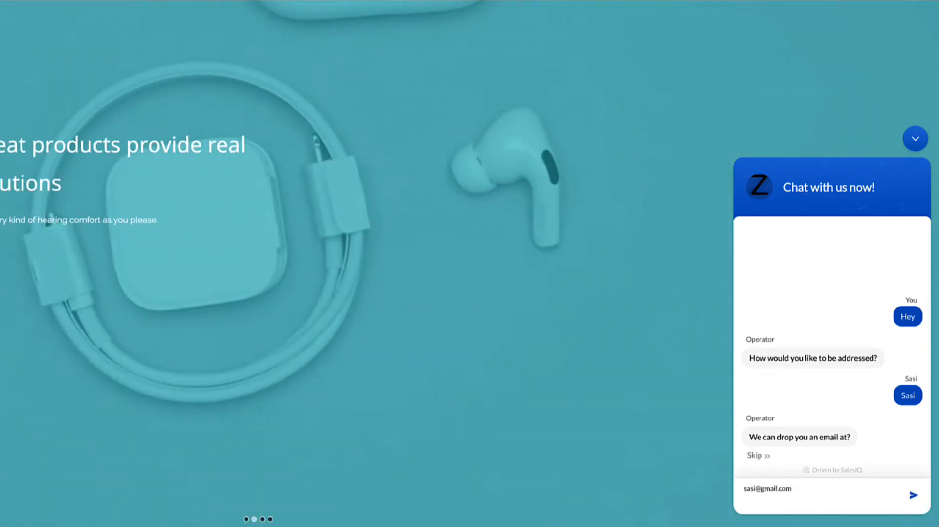
{"action": "key", "text": "Return"}
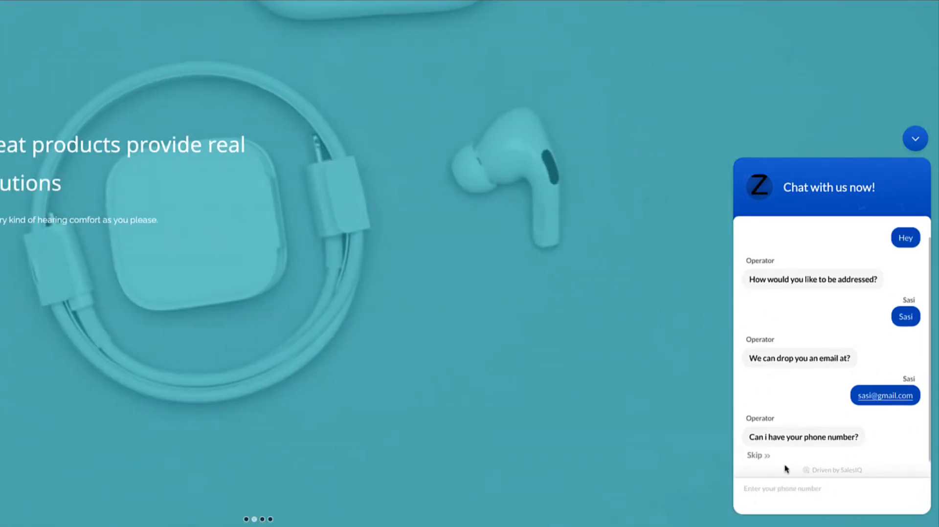
{"action": "left_click", "coordinate": [760, 459]}
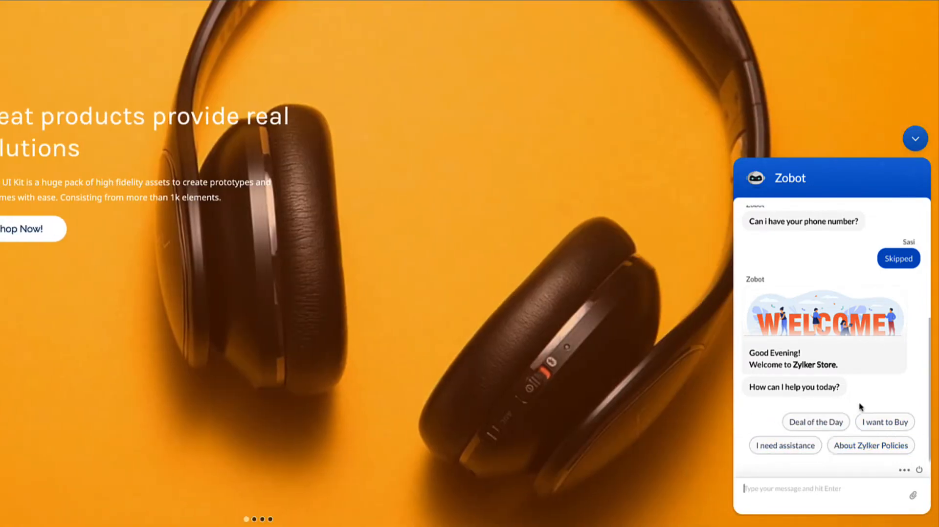
Step: View the bot's Deal of the Day and look over the OnePlus Nord 2 5G product page through its Buy Now link
{"action": "left_click", "coordinate": [816, 422]}
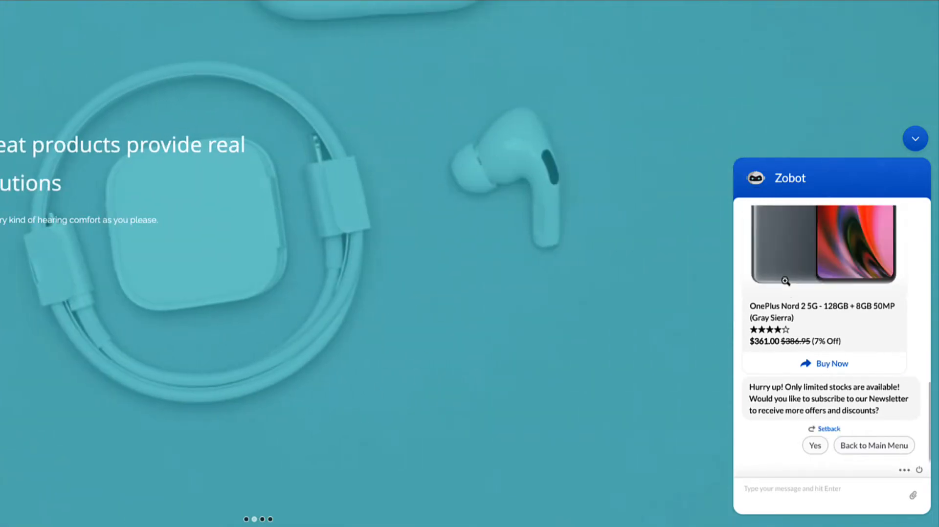
{"action": "scroll", "coordinate": [763, 276], "scroll_direction": "up", "scroll_amount": 6}
{"action": "scroll", "coordinate": [764, 276], "scroll_direction": "down", "scroll_amount": 2}
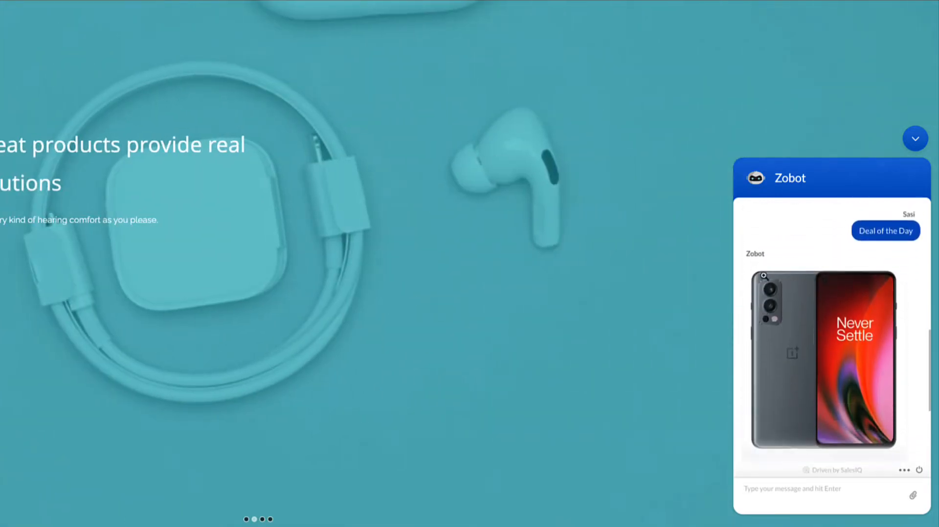
{"action": "scroll", "coordinate": [802, 348], "scroll_direction": "down", "scroll_amount": 3}
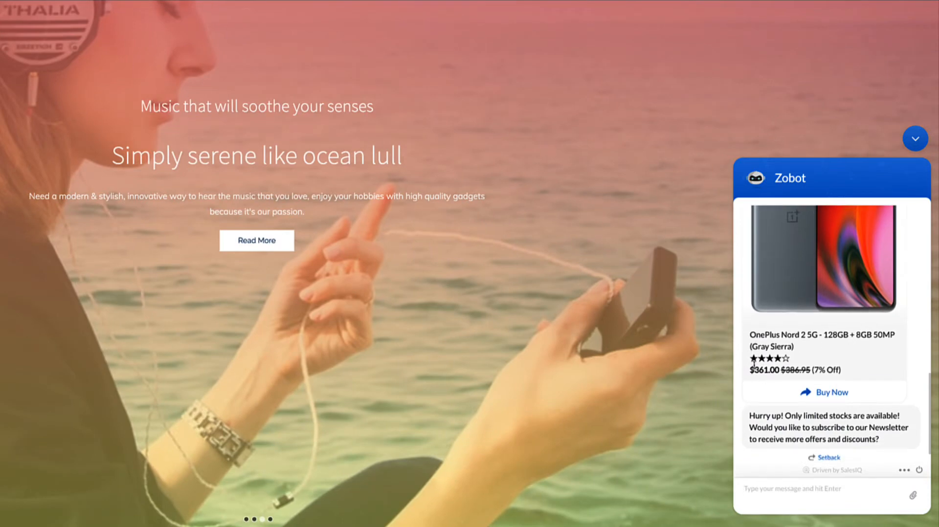
{"action": "left_click", "coordinate": [828, 365]}
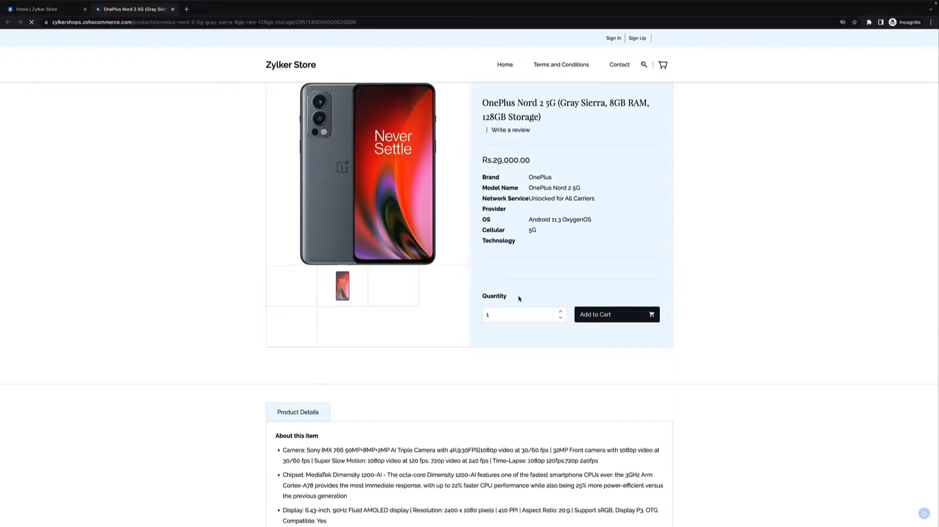
{"action": "scroll", "coordinate": [518, 297], "scroll_direction": "down", "scroll_amount": 4}
{"action": "scroll", "coordinate": [518, 298], "scroll_direction": "up", "scroll_amount": 4}
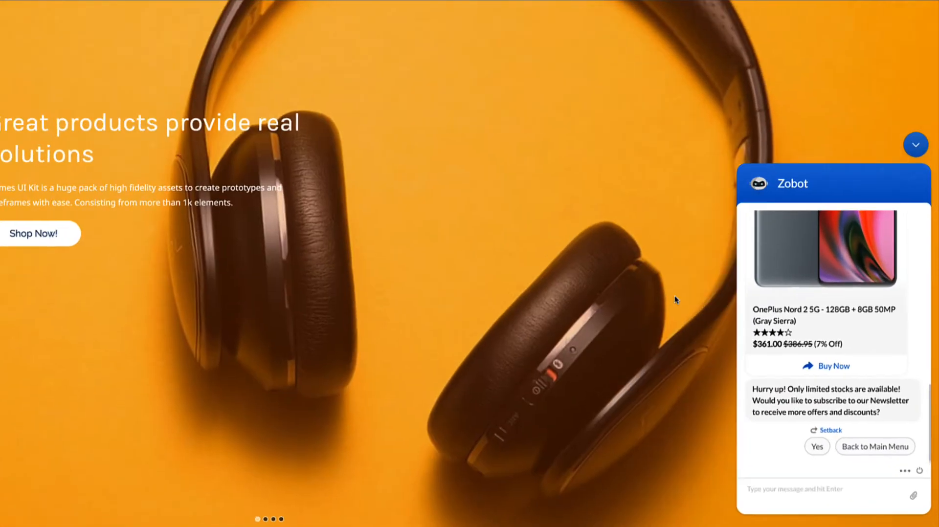
Step: Return to the bot's main menu, choose "I want to Buy" and review the Upcoming phones
{"action": "left_click", "coordinate": [854, 452]}
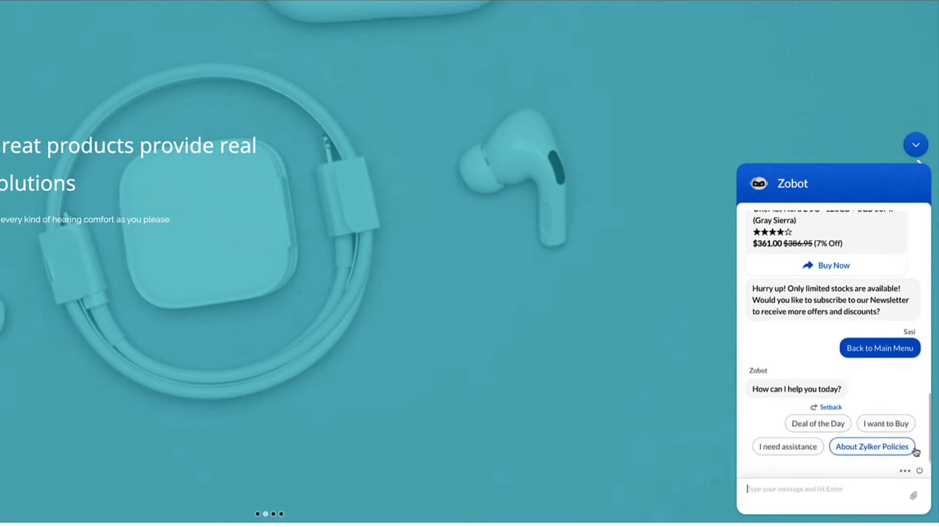
{"action": "left_click", "coordinate": [885, 424]}
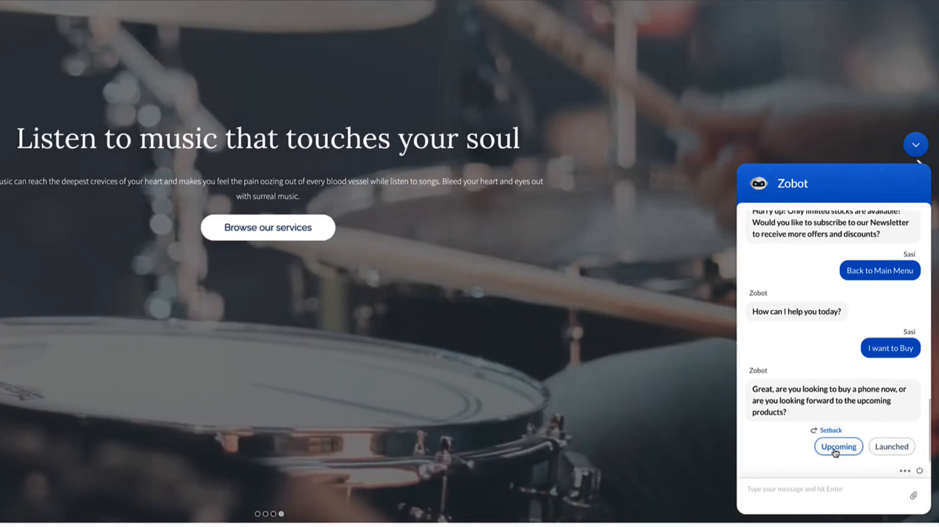
{"action": "left_click", "coordinate": [835, 453]}
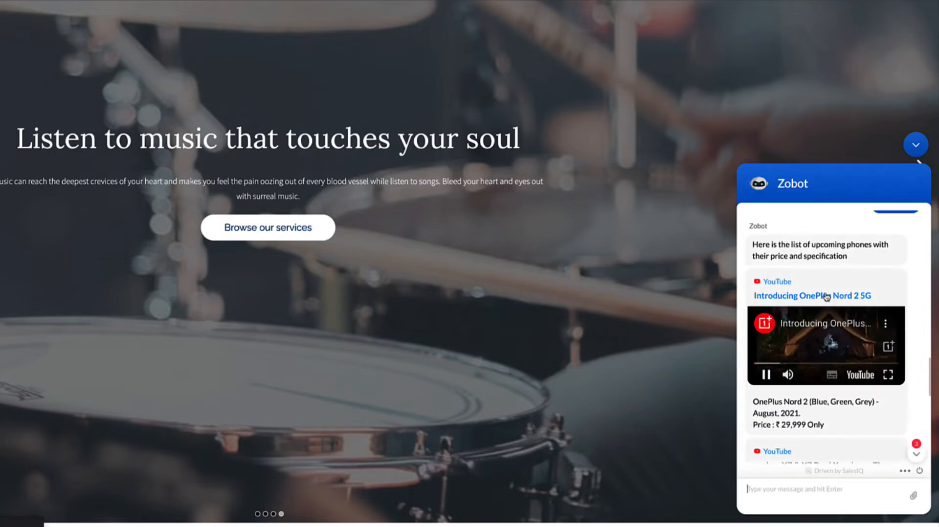
{"action": "scroll", "coordinate": [825, 297], "scroll_direction": "down", "scroll_amount": 3}
{"action": "scroll", "coordinate": [825, 297], "scroll_direction": "down", "scroll_amount": 5}
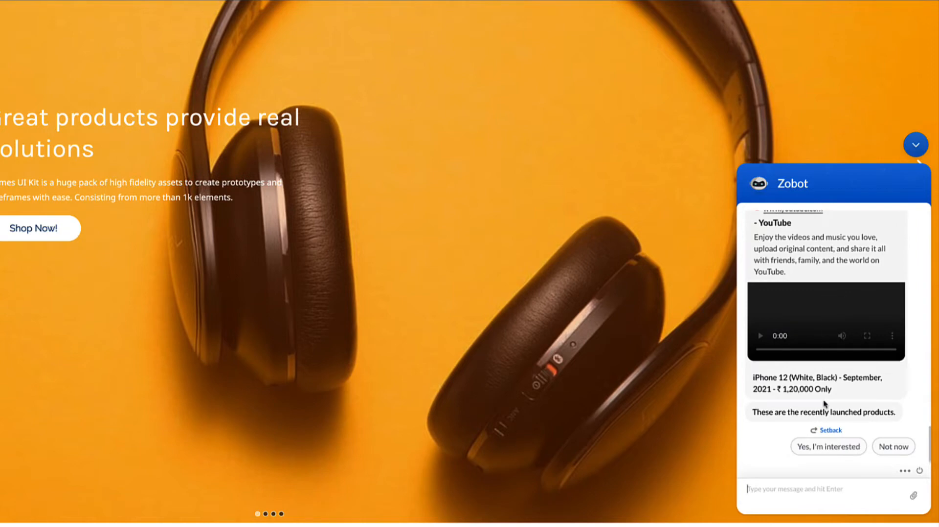
Step: Register interest in the upcoming phones by submitting the visitor's name, e-mail address and phone number
{"action": "left_click", "coordinate": [828, 446]}
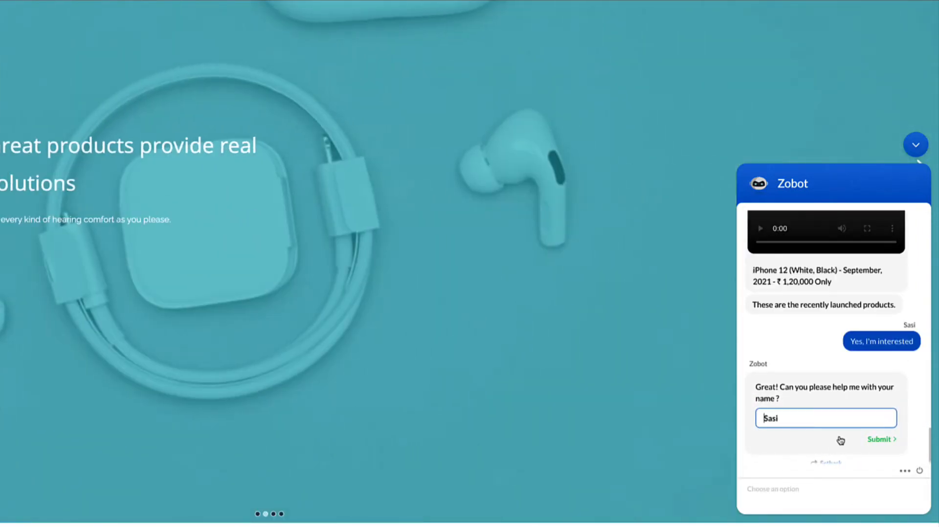
{"action": "left_click", "coordinate": [873, 440]}
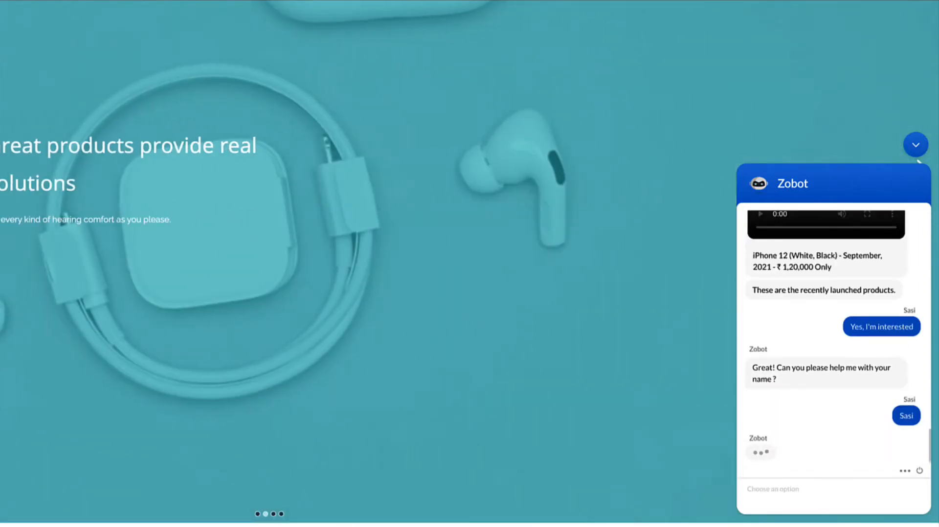
{"action": "key", "text": "Return"}
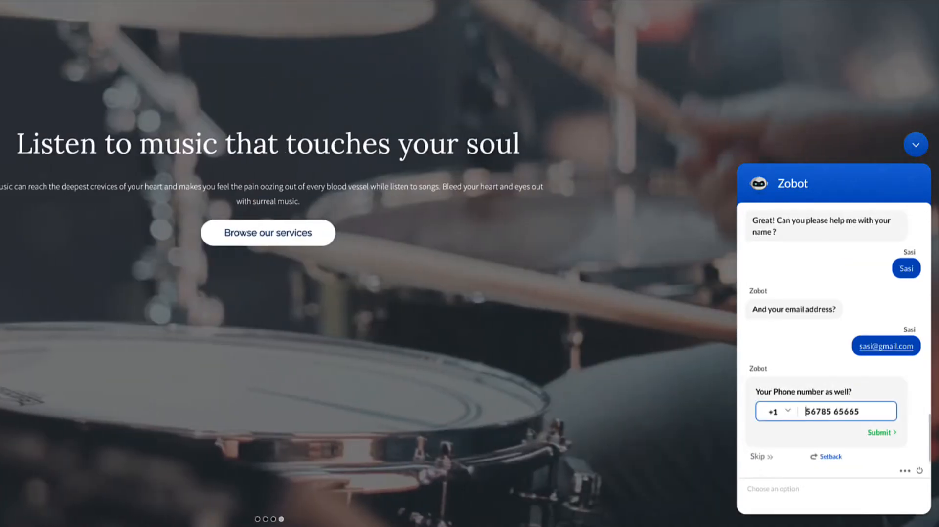
{"action": "key", "text": "Return"}
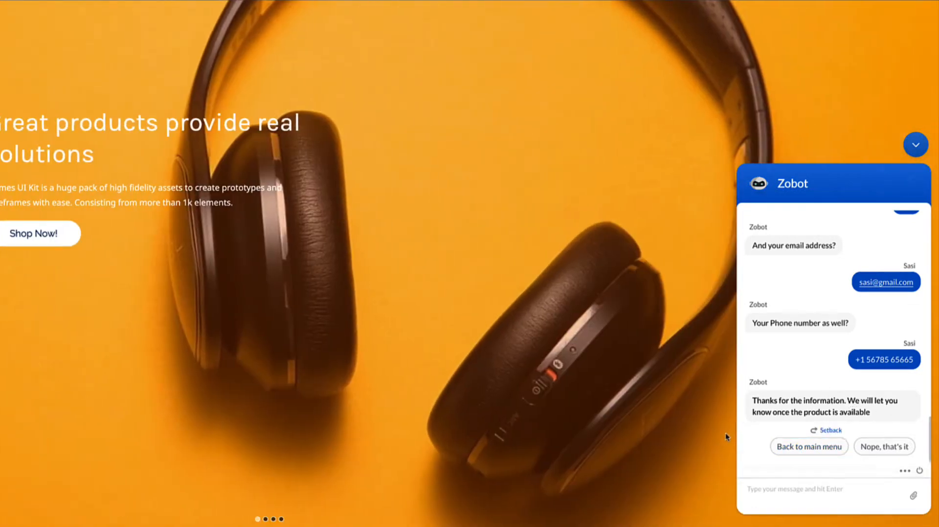
Step: Go back to the main menu and ask to buy a Launched phone from the OnePlus brand
{"action": "left_click", "coordinate": [804, 453]}
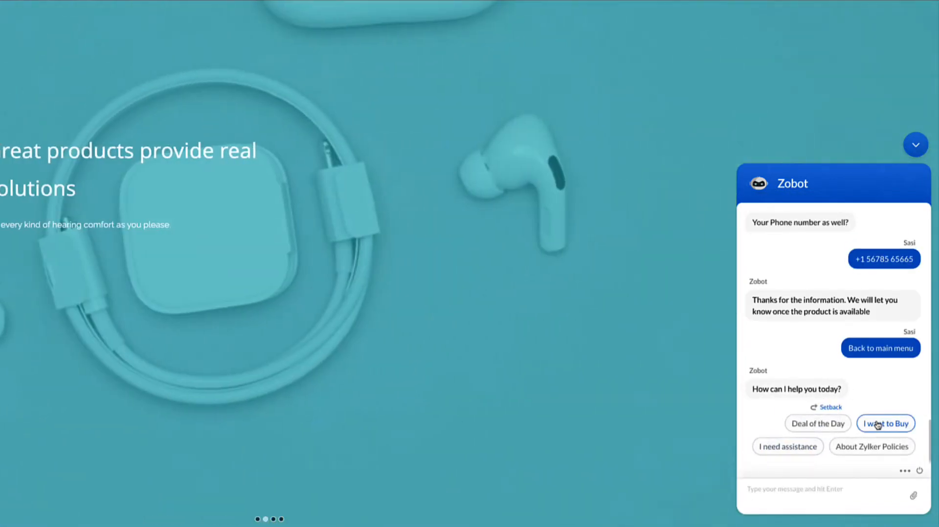
{"action": "left_click", "coordinate": [878, 424]}
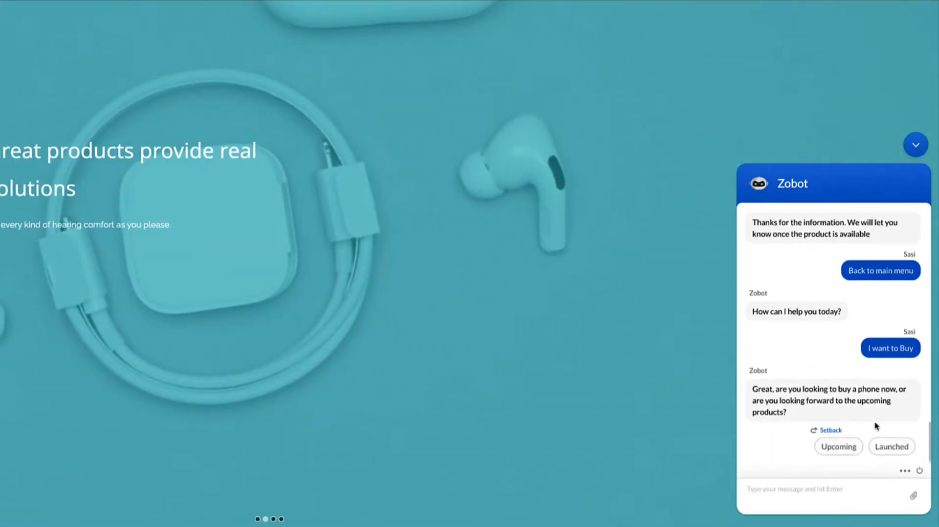
{"action": "left_click", "coordinate": [890, 447]}
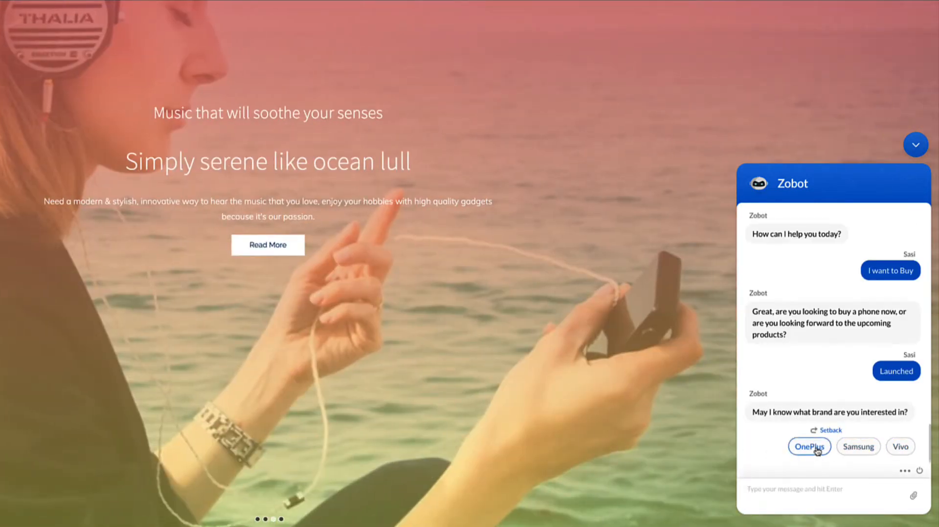
{"action": "left_click", "coordinate": [816, 448]}
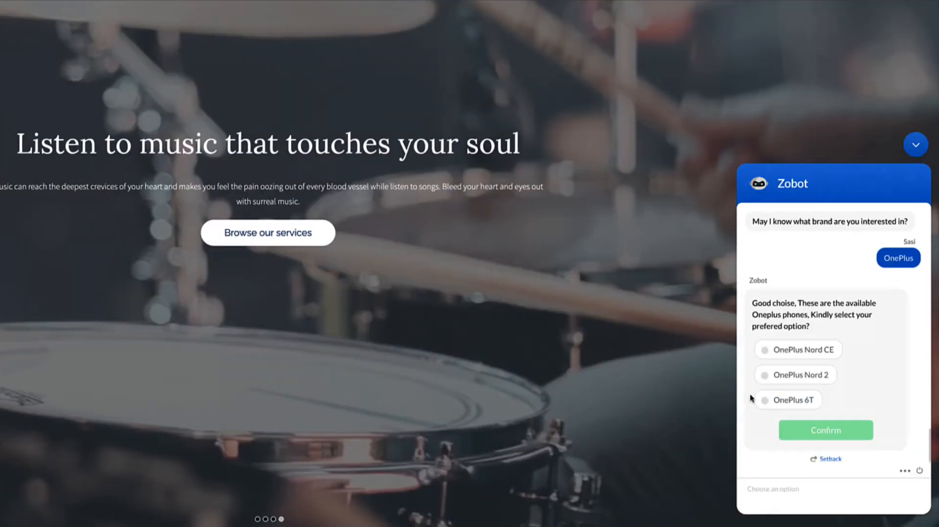
Step: Choose OnePlus Nord 2 as the preferred phone and confirm the selection
{"action": "left_click", "coordinate": [760, 378]}
{"action": "left_click", "coordinate": [776, 352]}
{"action": "left_click", "coordinate": [779, 374]}
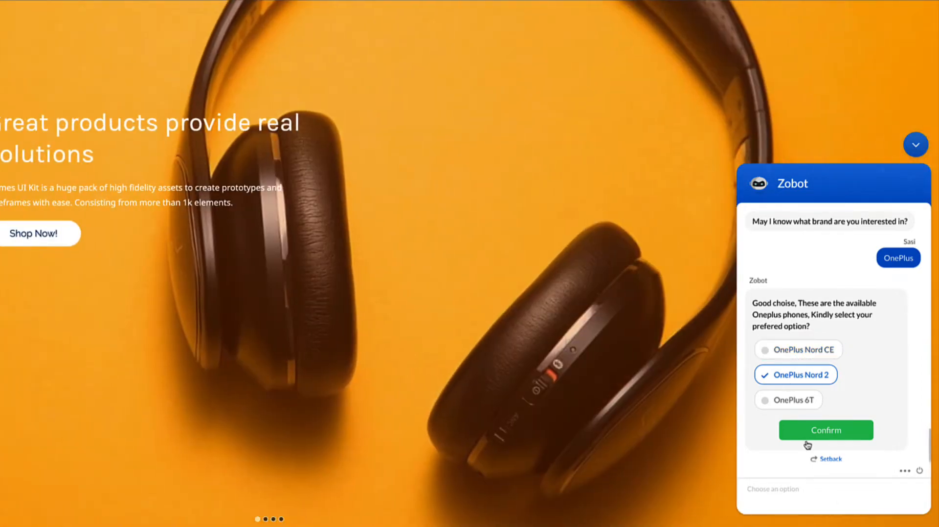
{"action": "left_click", "coordinate": [807, 439]}
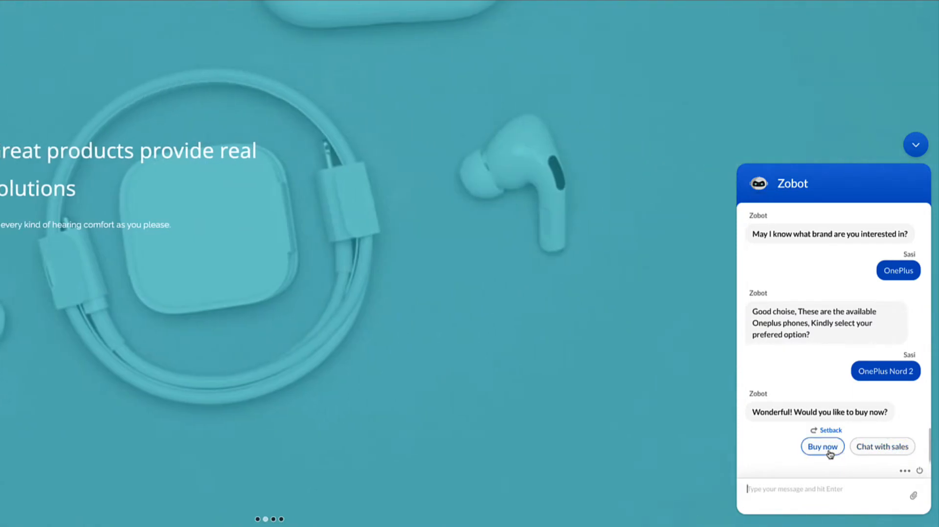
Step: Choose to buy the selected phone now and submit the customer's name and e-mail address
{"action": "left_click", "coordinate": [816, 449]}
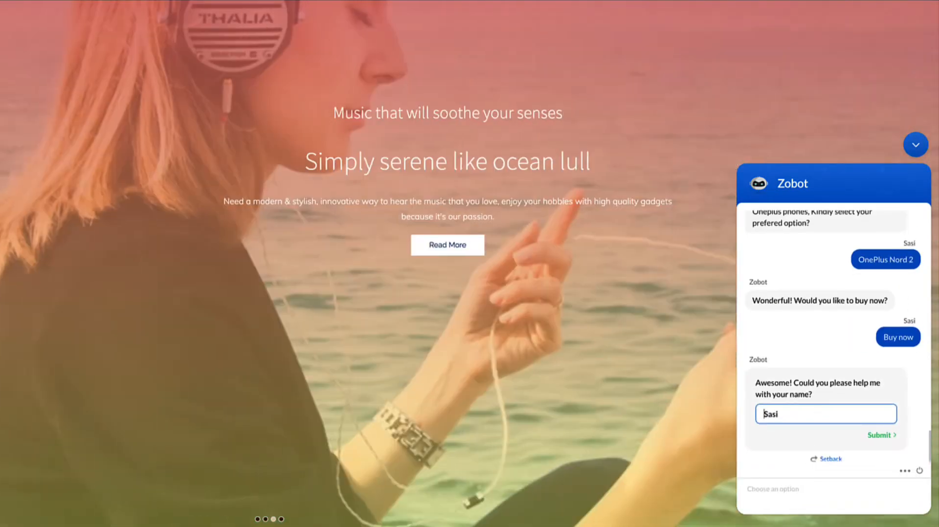
{"action": "key", "text": "Return"}
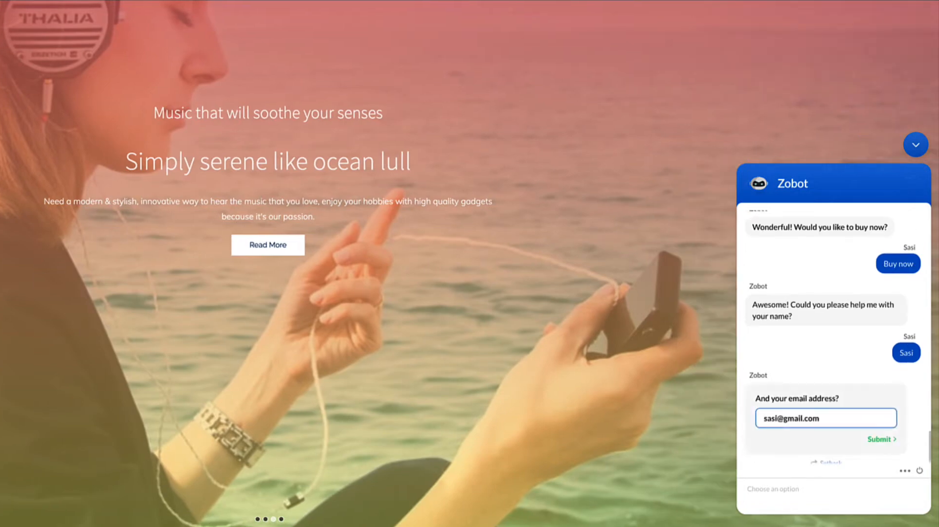
{"action": "key", "text": "Return"}
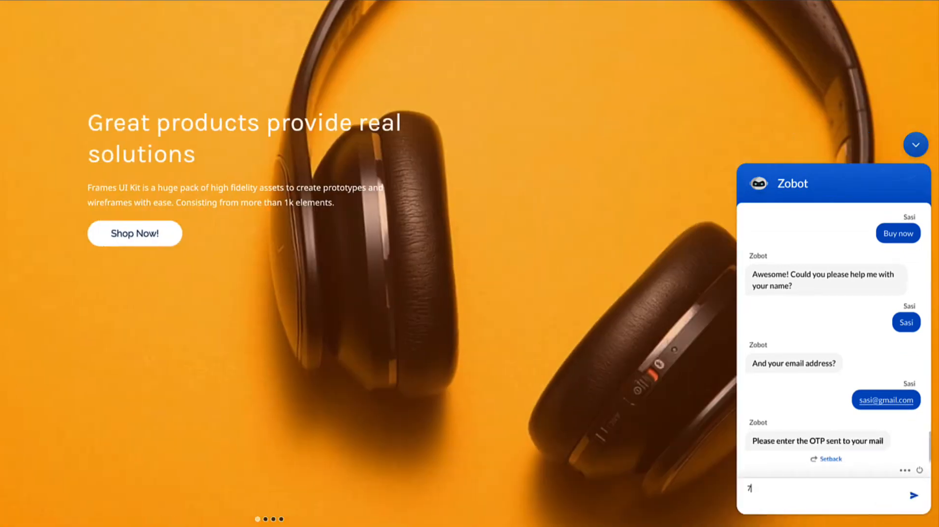
Step: Enter the OTP sent by e-mail and submit the customer's phone number
{"action": "type", "text": "72"}
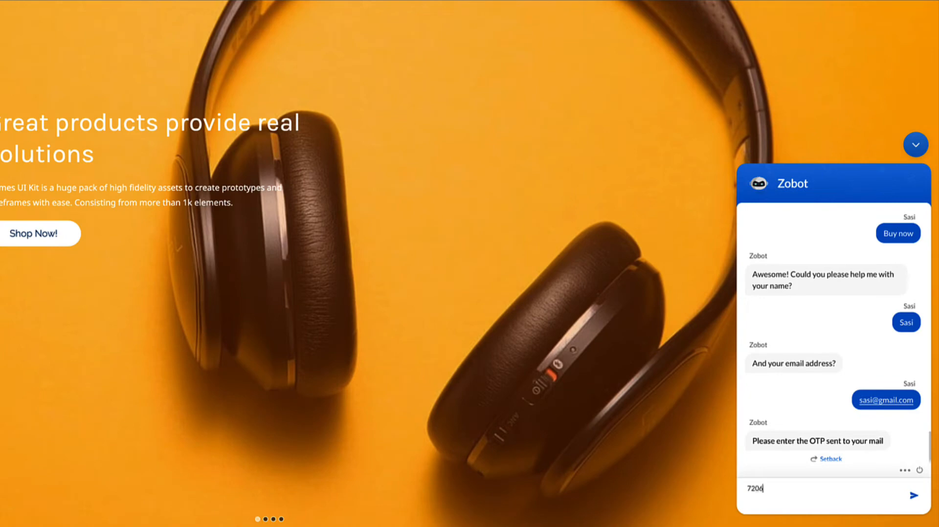
{"action": "type", "text": "06"}
{"action": "key", "text": "Return"}
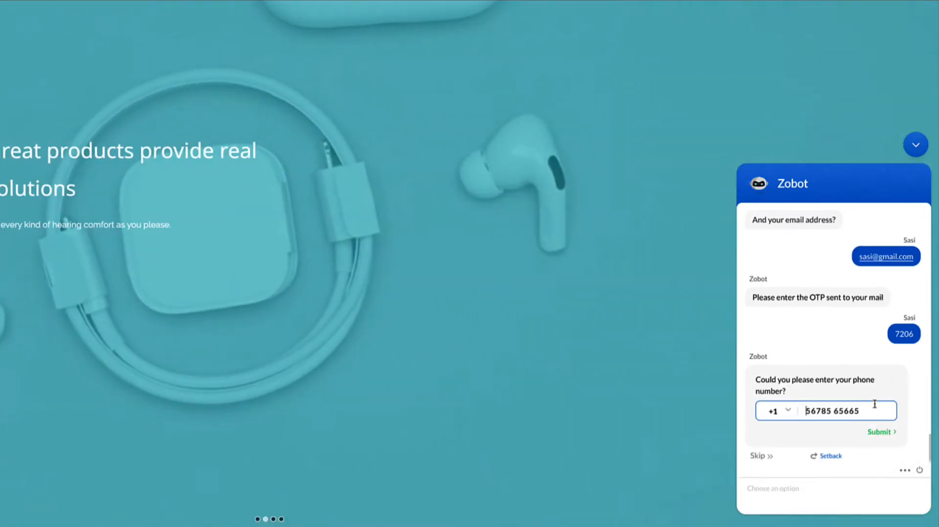
{"action": "left_click", "coordinate": [869, 432]}
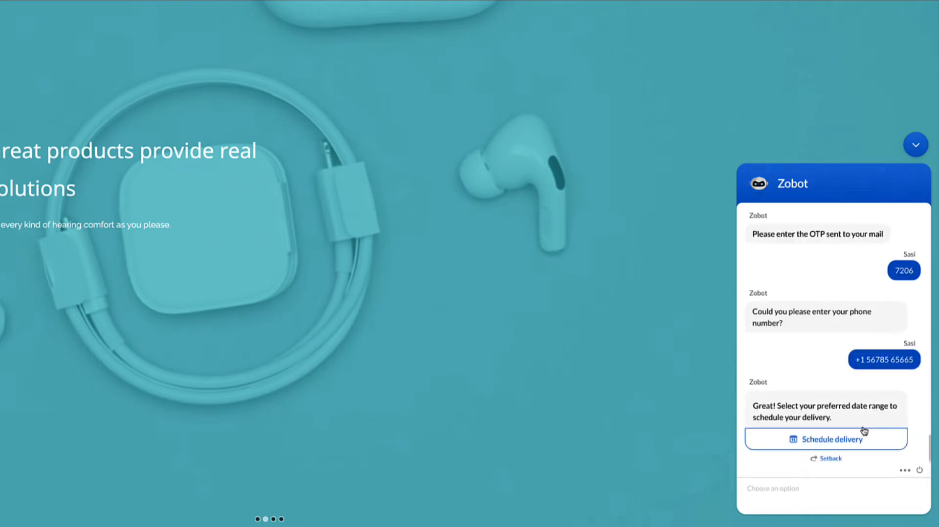
Step: Schedule the delivery for the date range 19-Oct-2022 to 24-Oct-2022 and submit it
{"action": "left_click", "coordinate": [844, 441]}
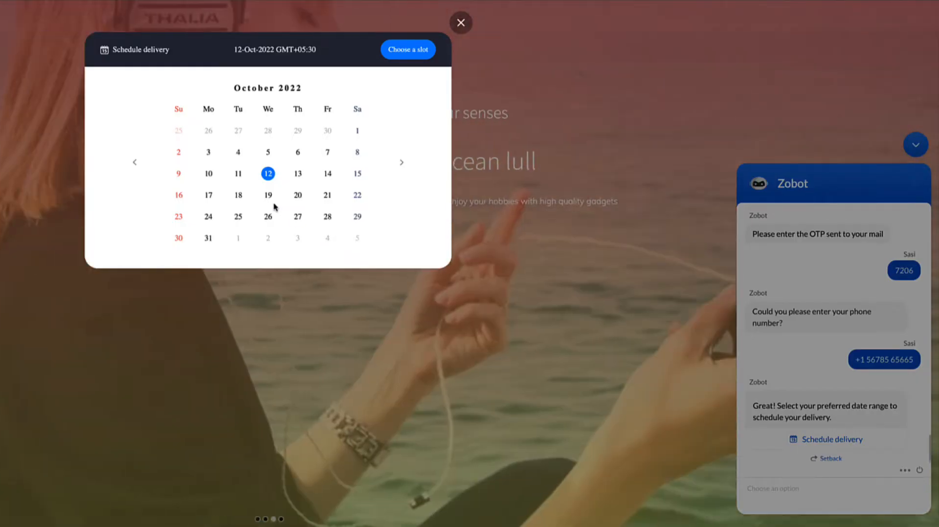
{"action": "left_click", "coordinate": [268, 196]}
{"action": "left_click", "coordinate": [209, 218]}
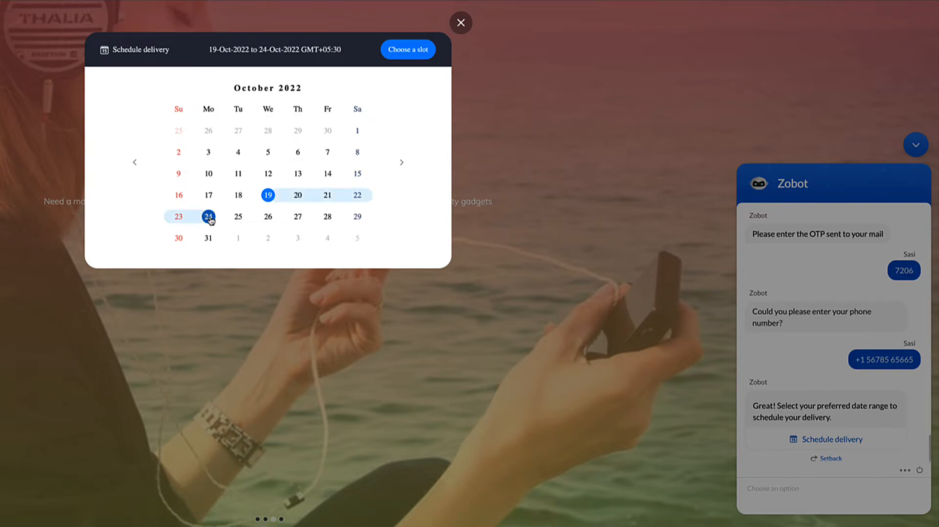
{"action": "left_click", "coordinate": [406, 54]}
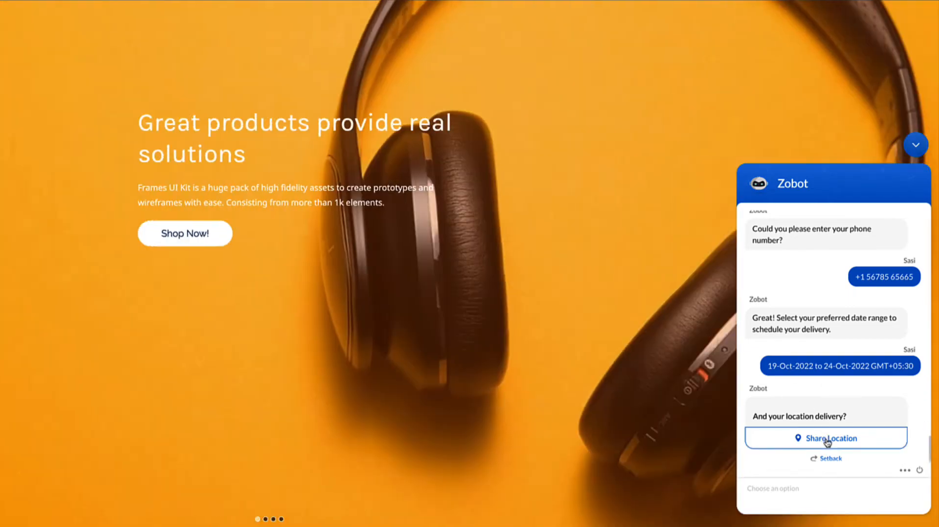
Step: Share Guduvancheri on the map as the delivery location and rate the chatbot's service as Good
{"action": "left_click", "coordinate": [827, 440]}
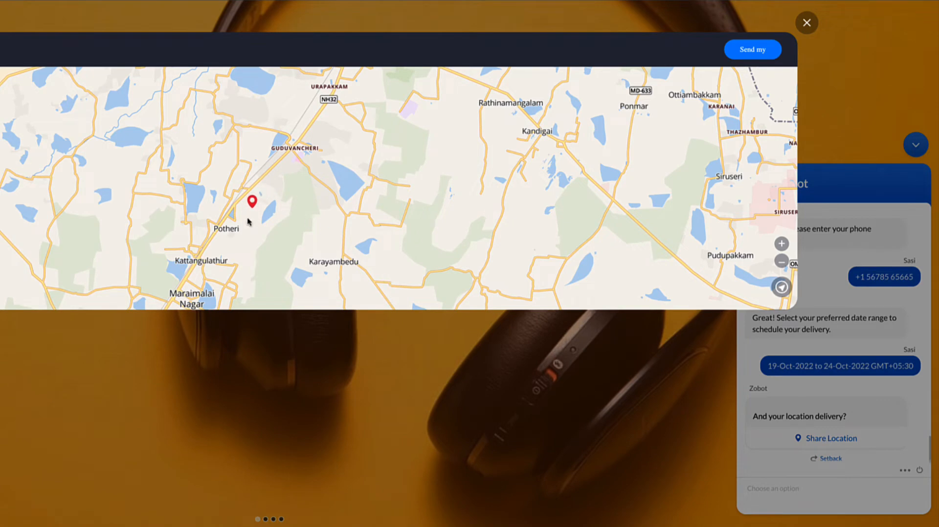
{"action": "left_click", "coordinate": [281, 144]}
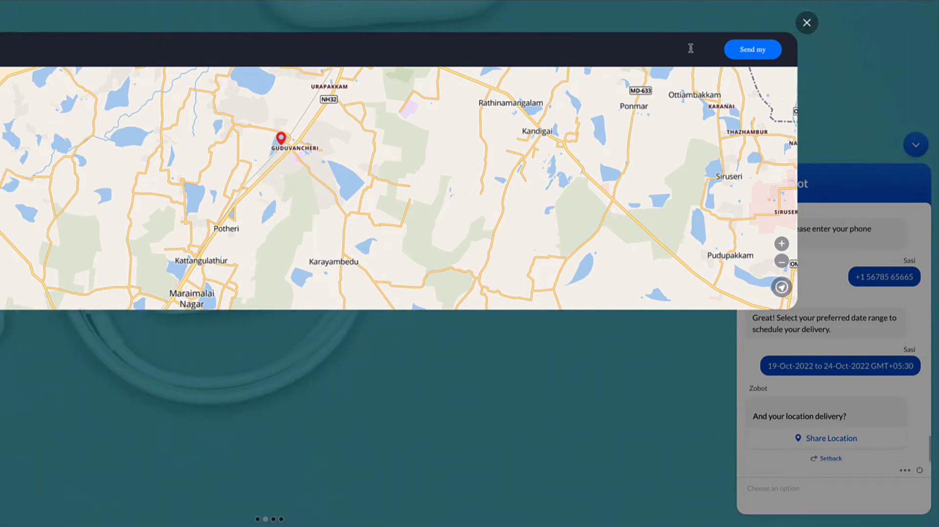
{"action": "left_click", "coordinate": [740, 51]}
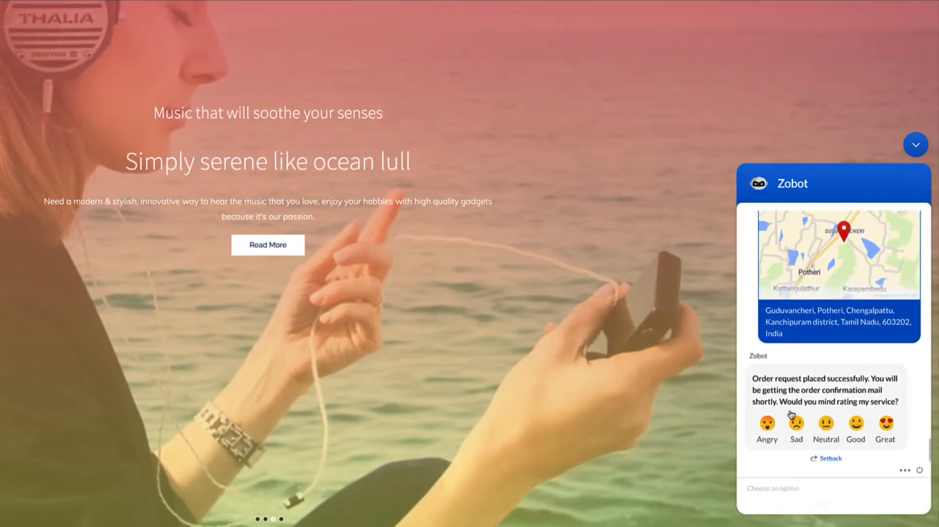
{"action": "left_click", "coordinate": [856, 424]}
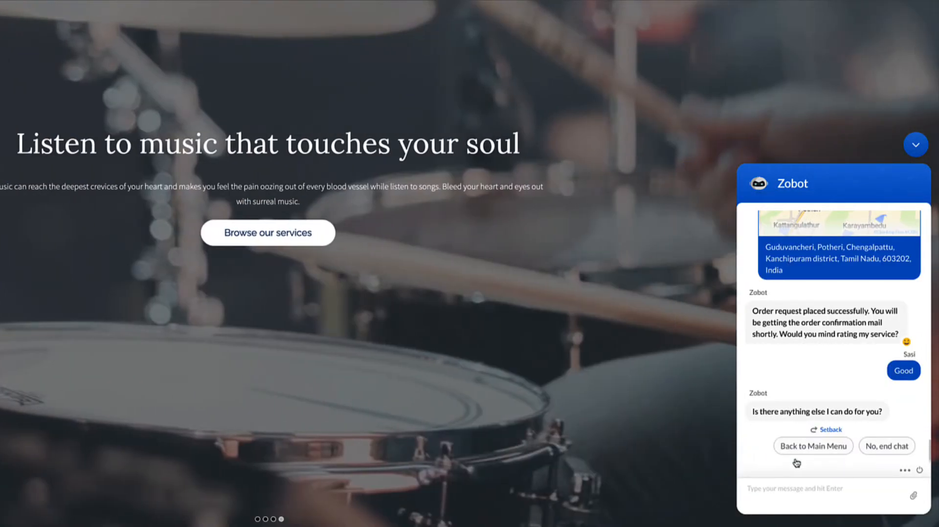
Step: Go back to the chatbot's main menu, ask about Zylker Policies and look through the listed articles
{"action": "left_click", "coordinate": [803, 451]}
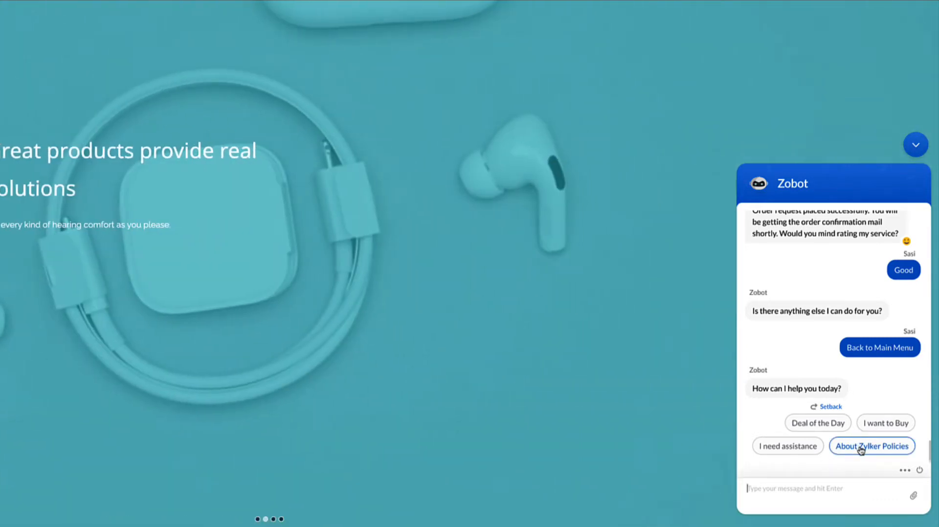
{"action": "left_click", "coordinate": [858, 447]}
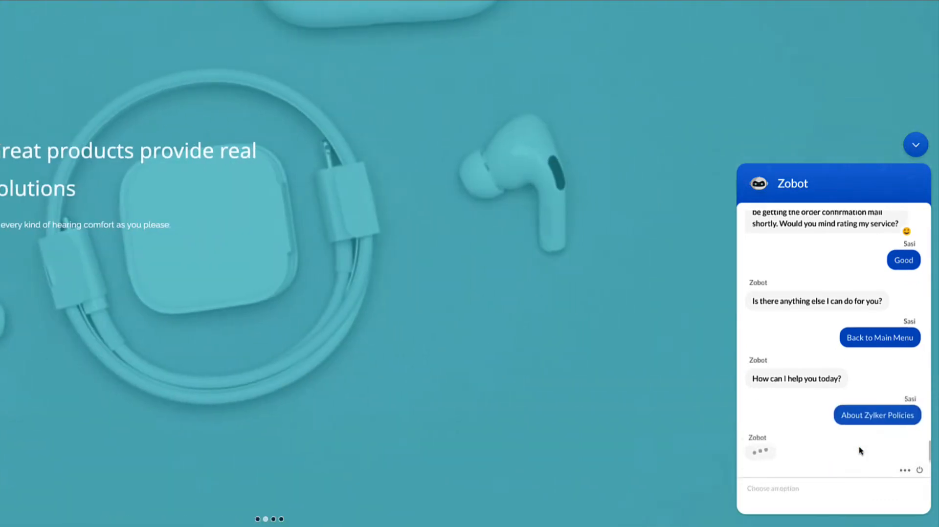
{"action": "scroll", "coordinate": [838, 329], "scroll_direction": "up", "scroll_amount": 3}
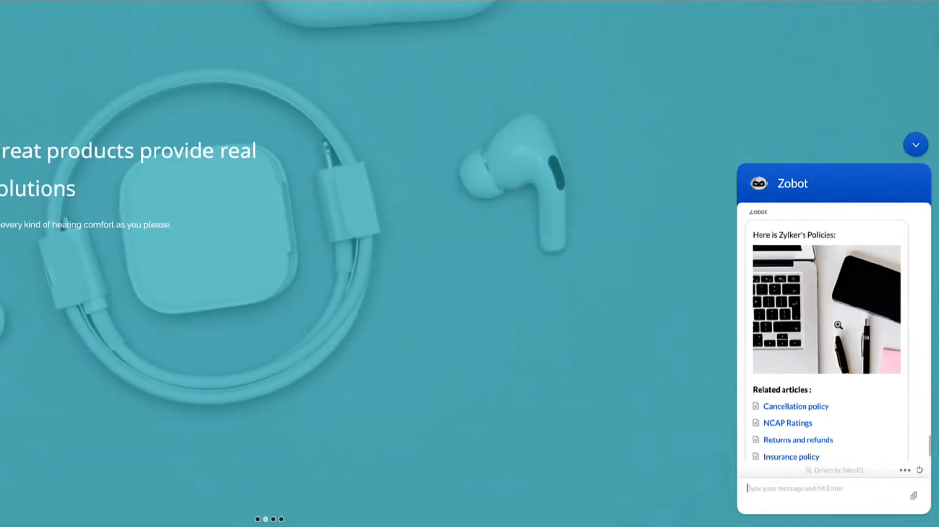
{"action": "scroll", "coordinate": [838, 328], "scroll_direction": "down", "scroll_amount": 3}
{"action": "scroll", "coordinate": [838, 328], "scroll_direction": "up", "scroll_amount": 1}
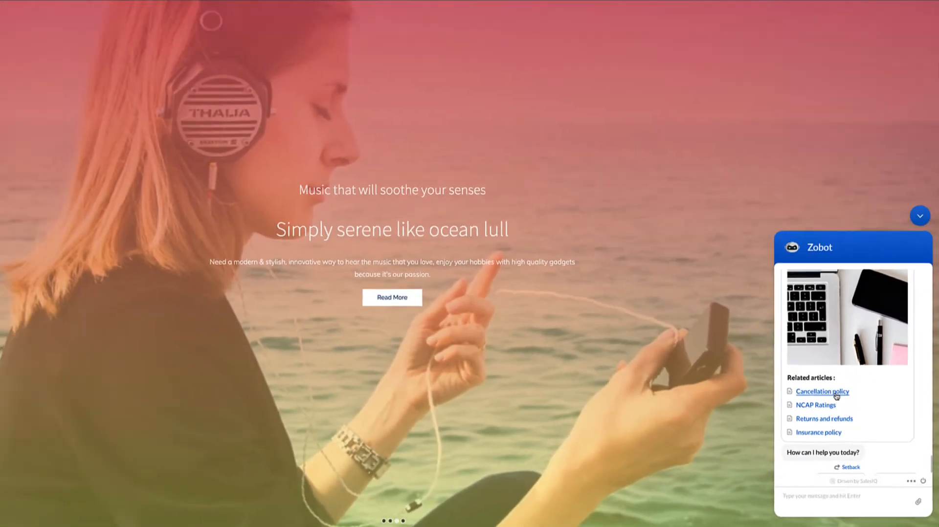
Step: Read through the Cancellation policy article from the Zylker policies list and close it
{"action": "left_click", "coordinate": [812, 360]}
{"action": "scroll", "coordinate": [379, 274], "scroll_direction": "down", "scroll_amount": 3}
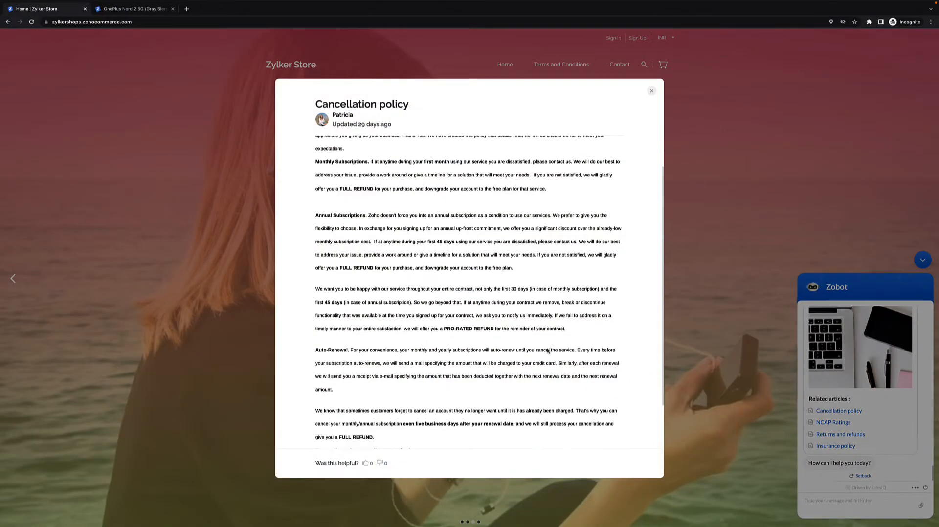
{"action": "scroll", "coordinate": [547, 351], "scroll_direction": "up", "scroll_amount": 2}
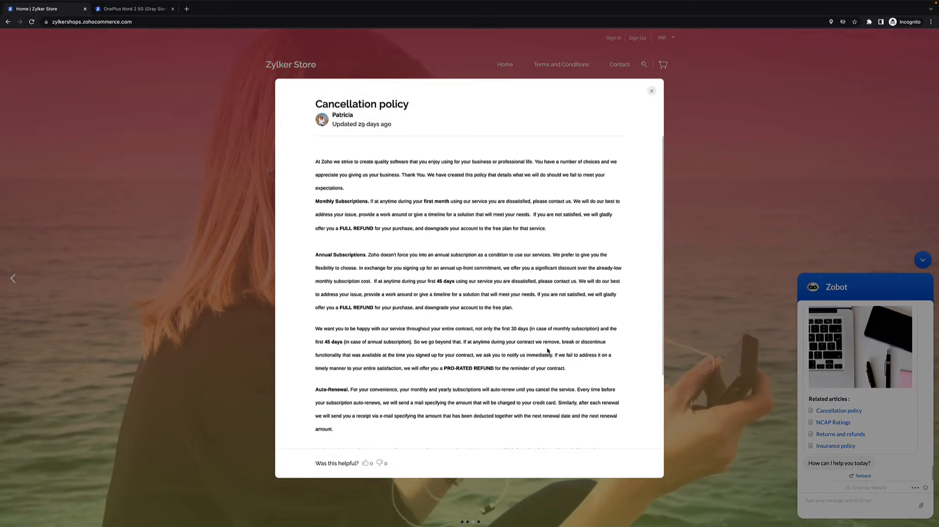
{"action": "left_click", "coordinate": [650, 92]}
Step: Ask the chatbot for assistance and send the question "Can I know the cancellation policy?"
{"action": "scroll", "coordinate": [862, 418], "scroll_direction": "down", "scroll_amount": 1}
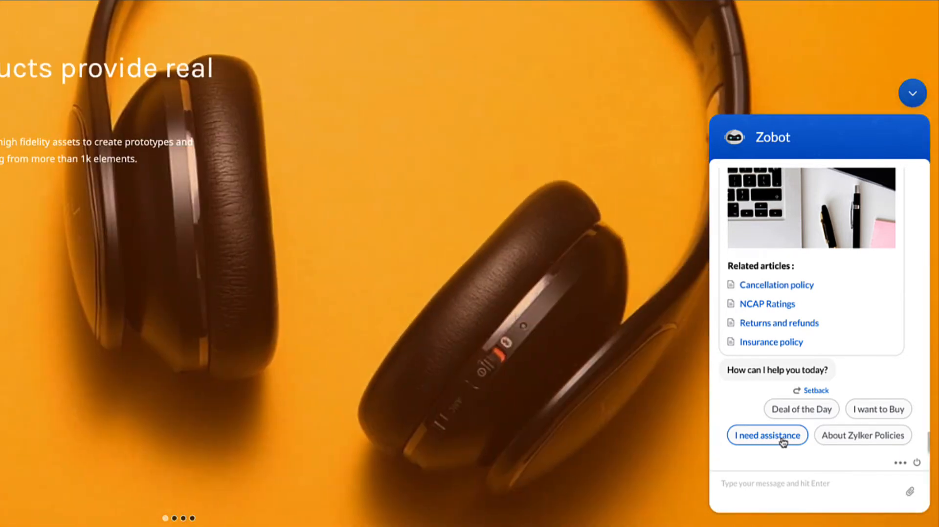
{"action": "left_click", "coordinate": [781, 437]}
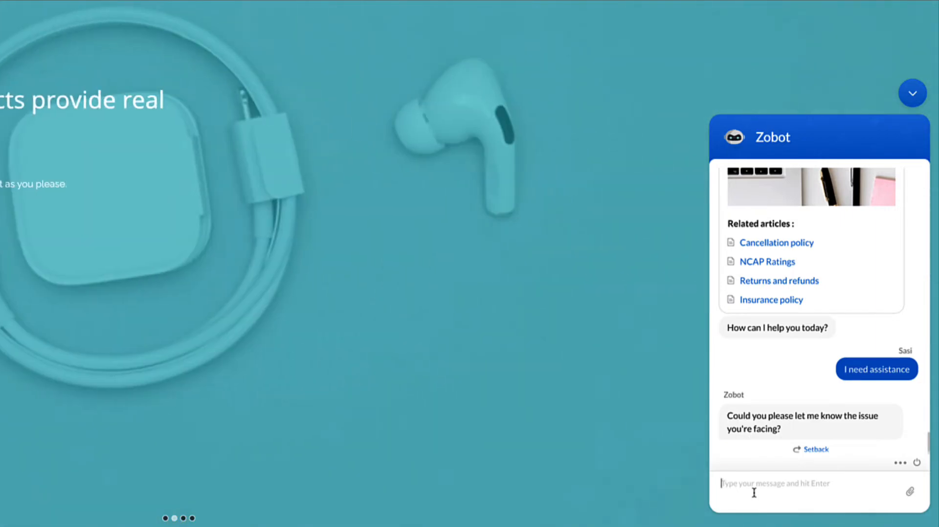
{"action": "type", "text": "c"}
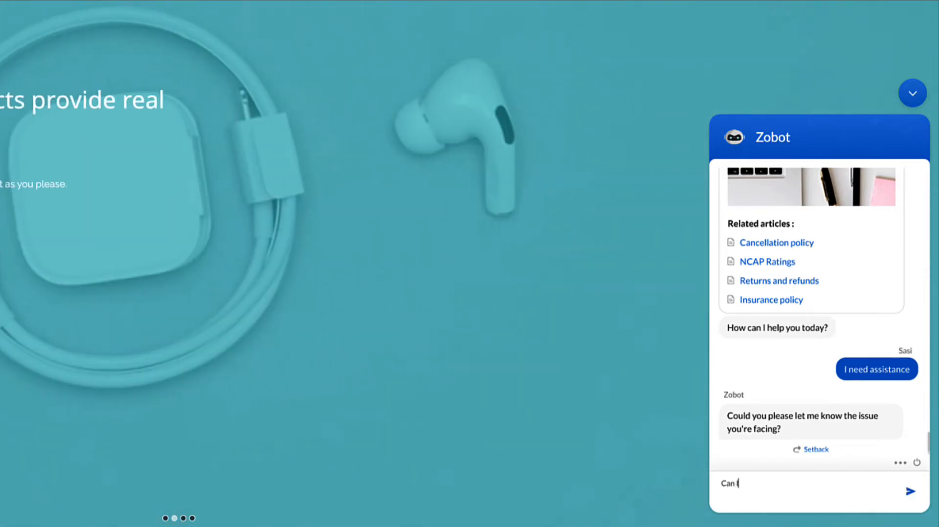
{"action": "type", "text": "know th"}
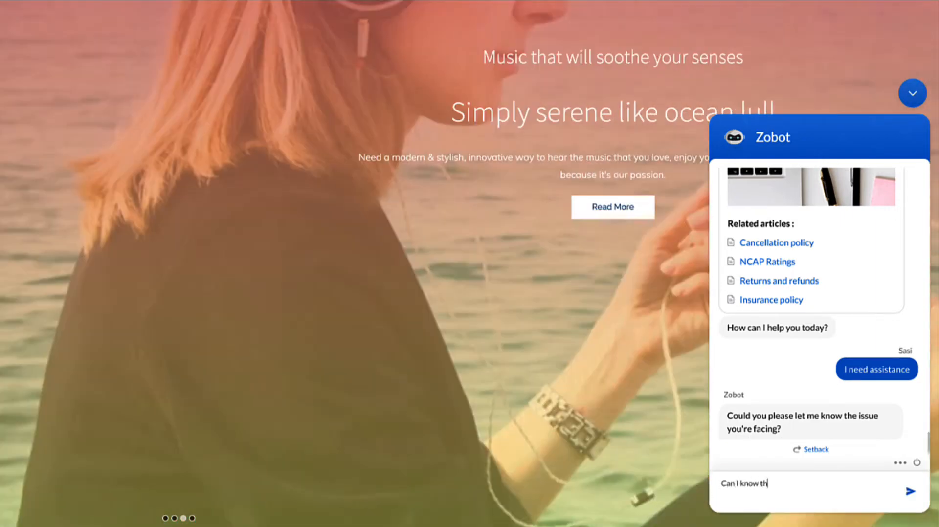
{"action": "type", "text": "e can"}
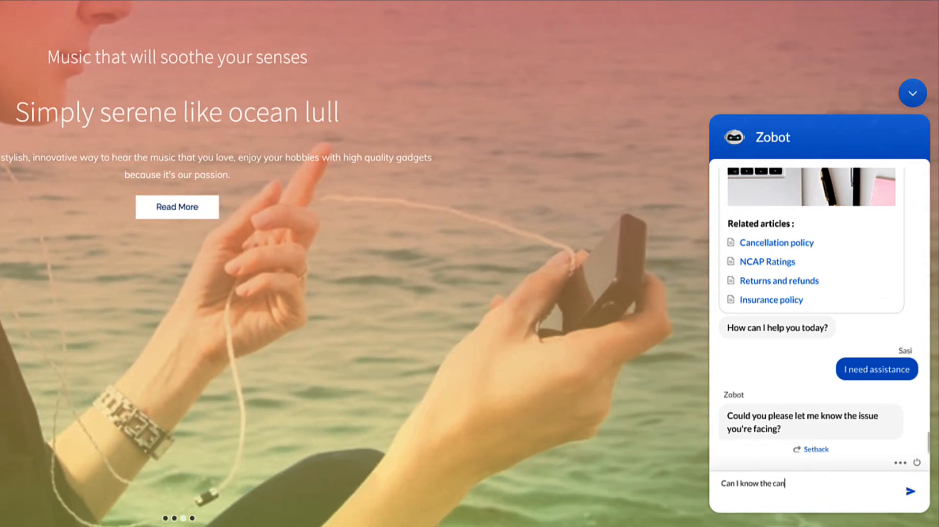
{"action": "type", "text": "cellation policy"}
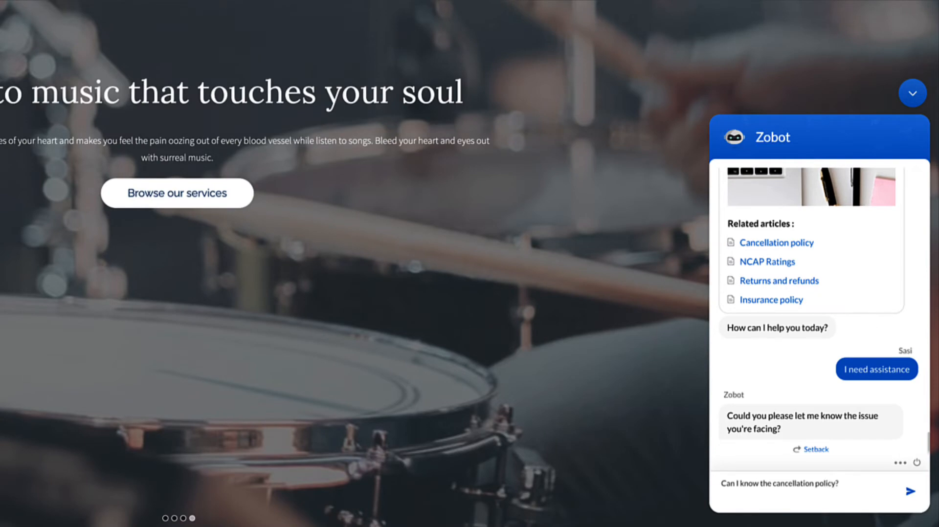
{"action": "type", "text": "?"}
{"action": "key", "text": "Return"}
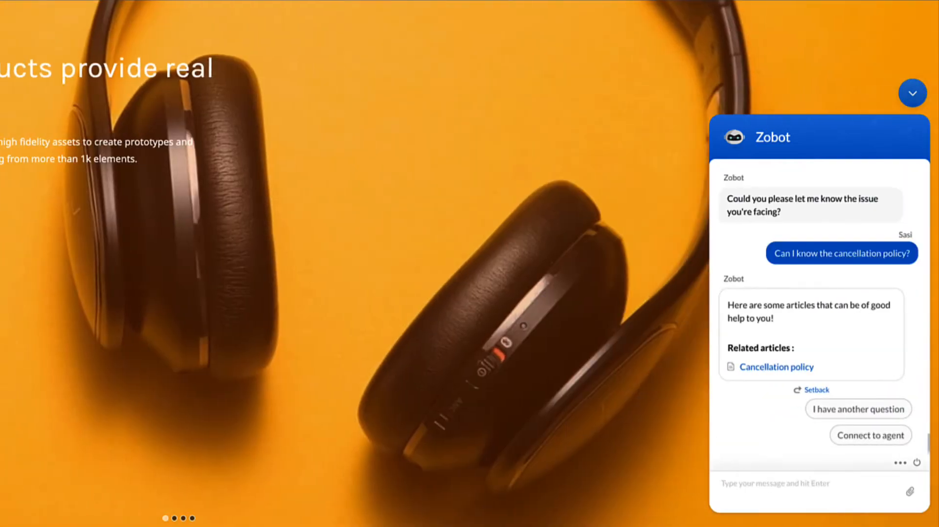
Step: Review the Cancellation policy article suggested in answer to the question and close it
{"action": "left_click", "coordinate": [781, 369]}
{"action": "scroll", "coordinate": [302, 190], "scroll_direction": "down", "scroll_amount": 2}
{"action": "scroll", "coordinate": [302, 189], "scroll_direction": "up", "scroll_amount": 2}
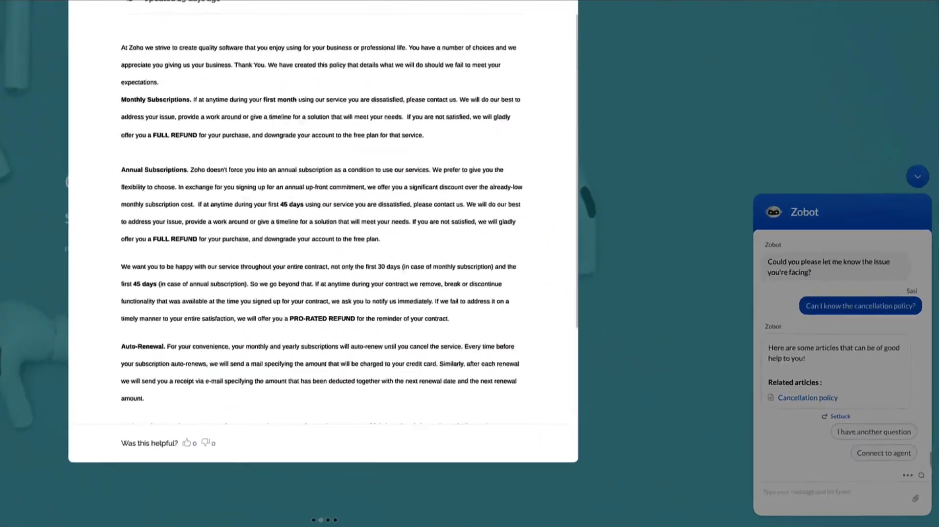
{"action": "left_click", "coordinate": [651, 91]}
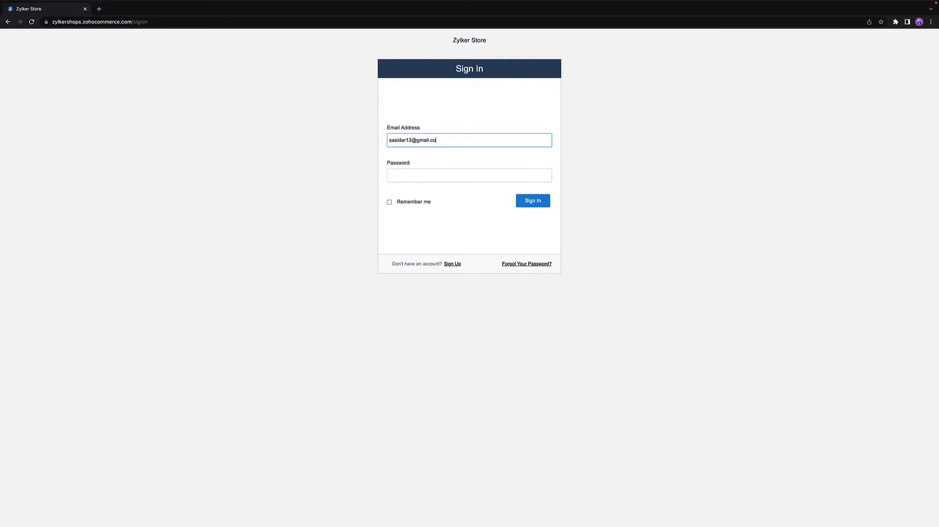
Step: Enter the account password and sign in to the Zylker Store as an existing customer
{"action": "left_click", "coordinate": [443, 180]}
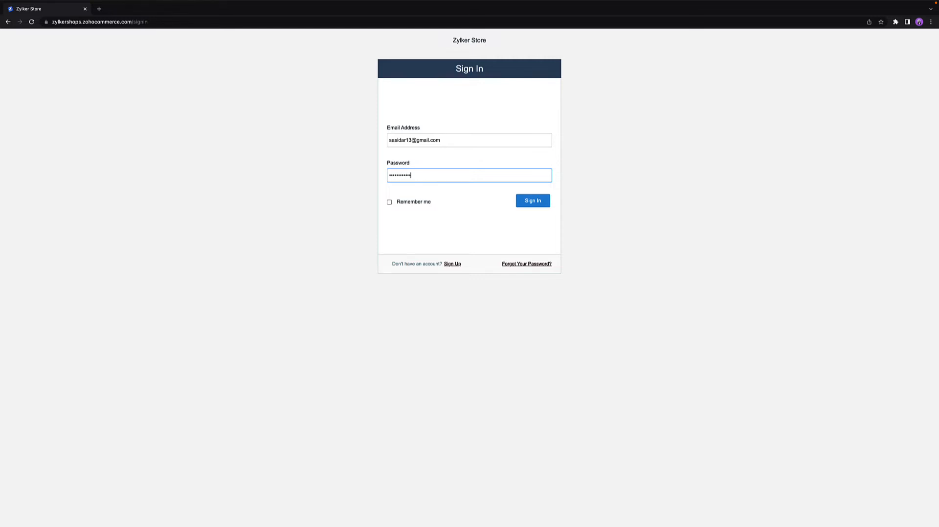
{"action": "key", "text": "Return"}
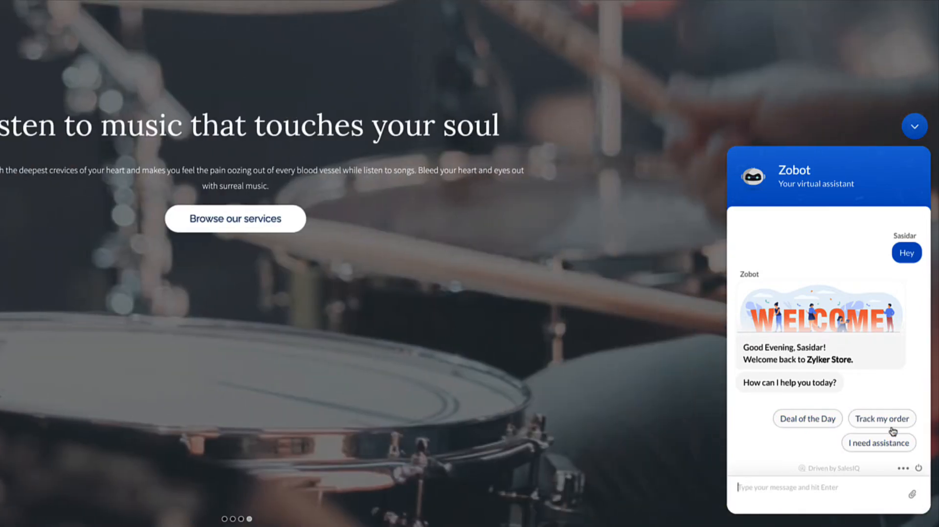
Step: Ask to track an order, confirm the customer's e-mail, choose Quantigo - Smart watch 2 (2) and follow its tracking link
{"action": "left_click", "coordinate": [893, 422]}
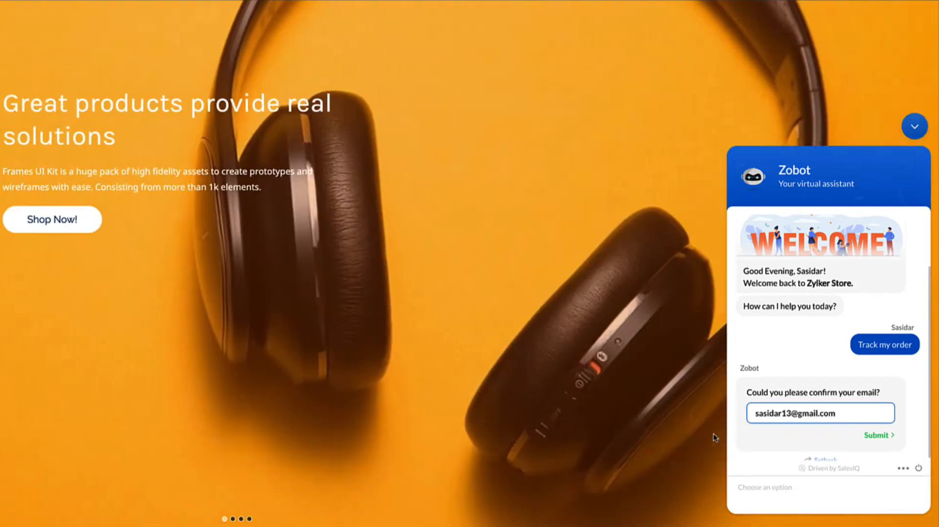
{"action": "key", "text": "Return"}
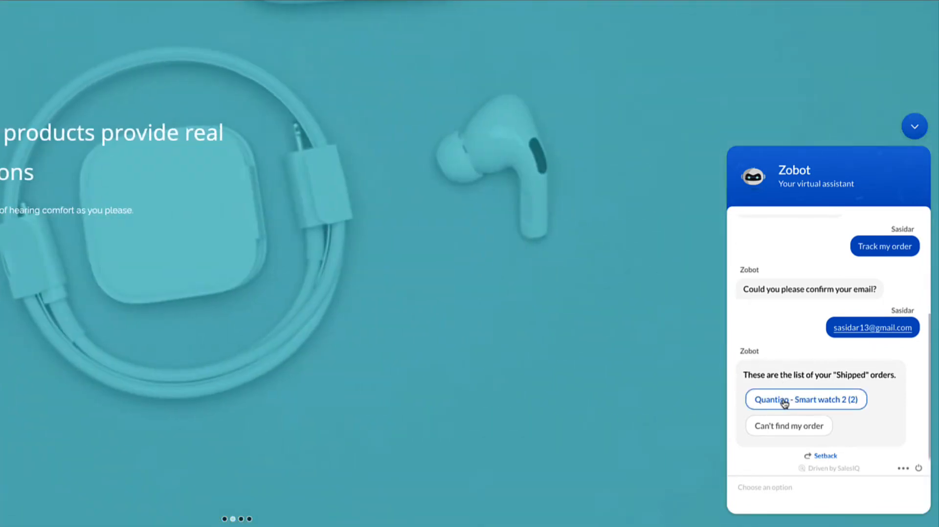
{"action": "left_click", "coordinate": [784, 404]}
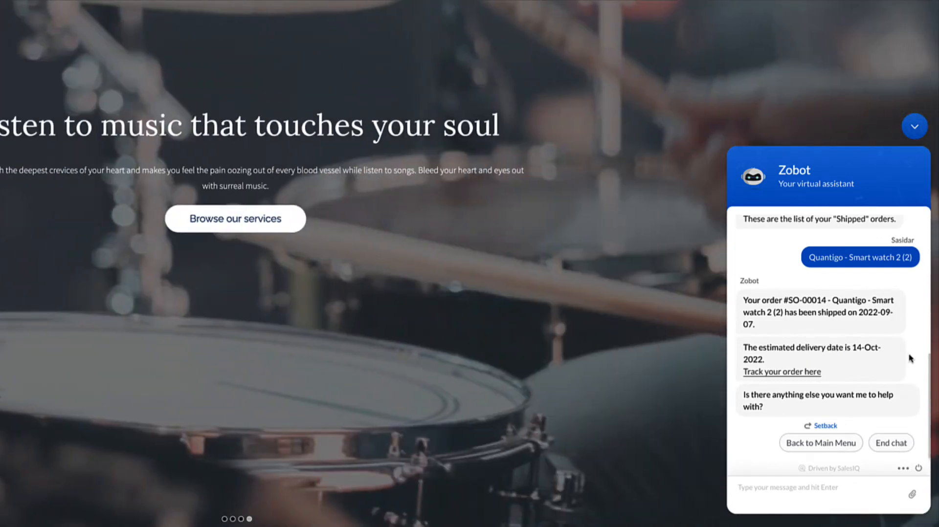
{"action": "left_click", "coordinate": [791, 374]}
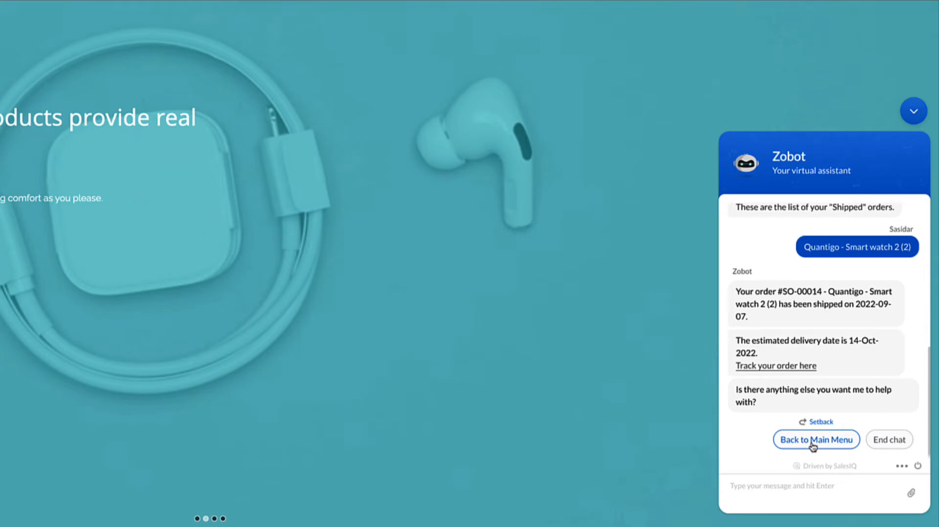
Step: Return to the chatbot's main menu, ask for assistance and choose to raise a ticket
{"action": "left_click", "coordinate": [813, 442]}
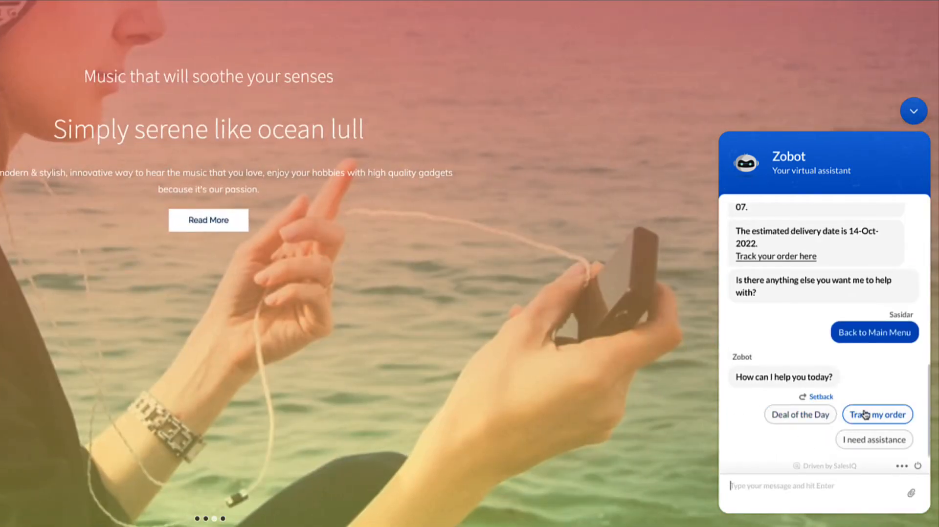
{"action": "left_click", "coordinate": [870, 439]}
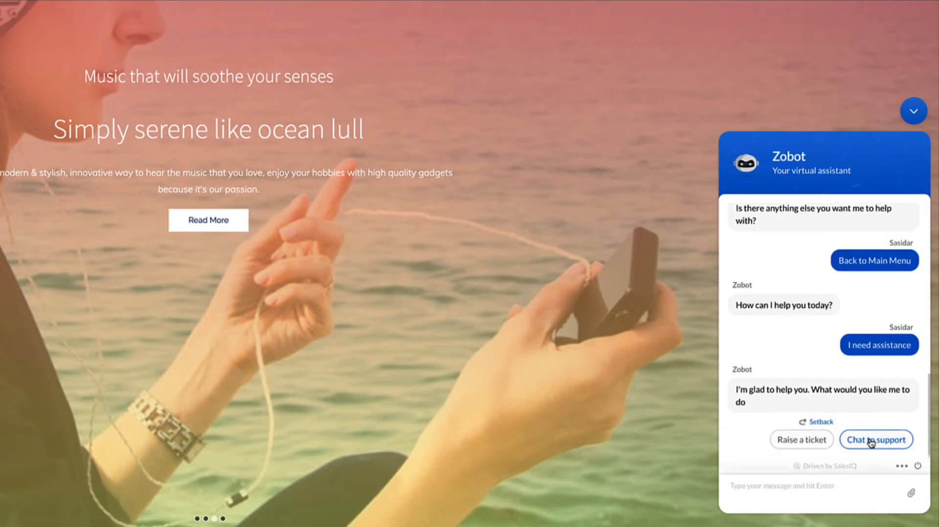
{"action": "left_click", "coordinate": [813, 440]}
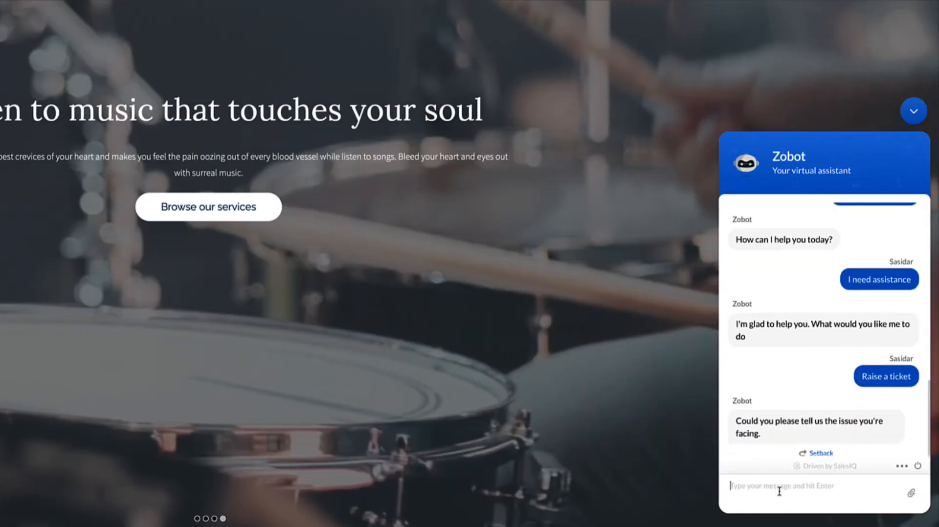
Step: Describe the ticket's issue as "I need help with returning an order" and send it
{"action": "type", "text": "I nee"}
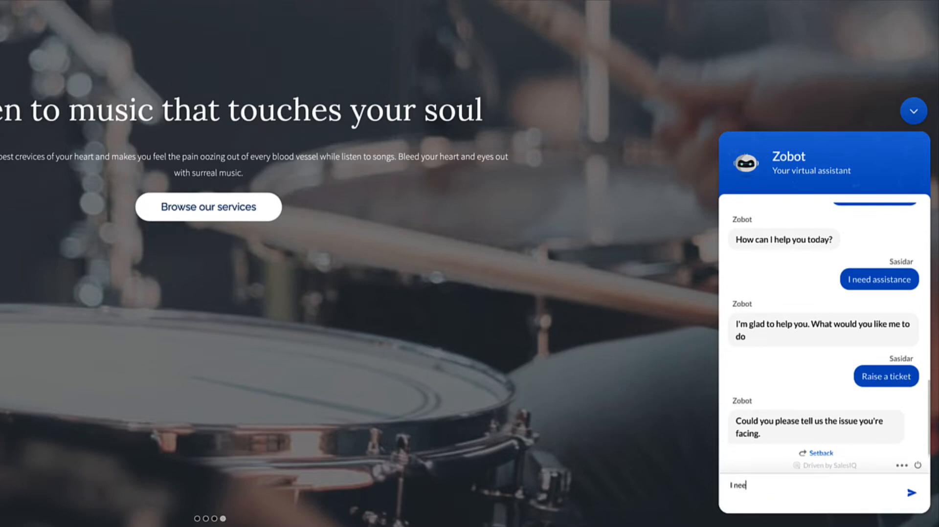
{"action": "type", "text": "d help with"}
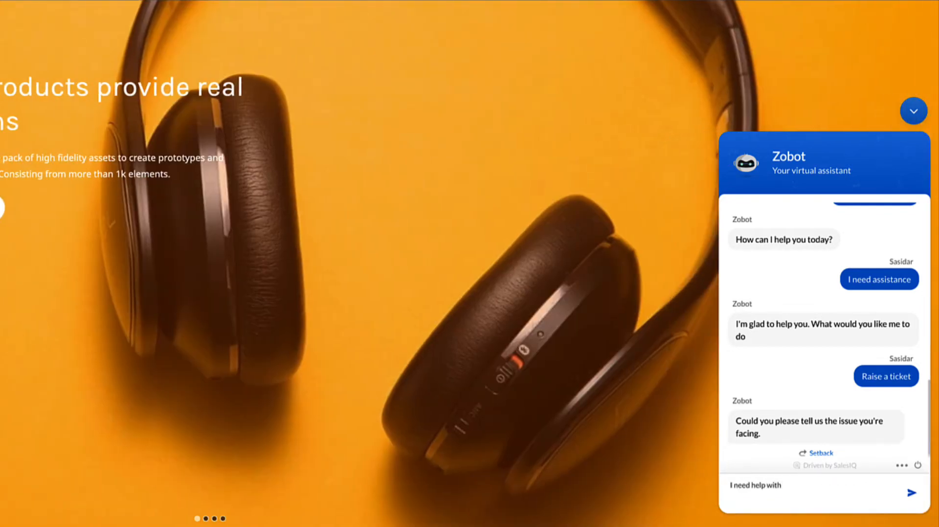
{"action": "type", "text": " refu"}
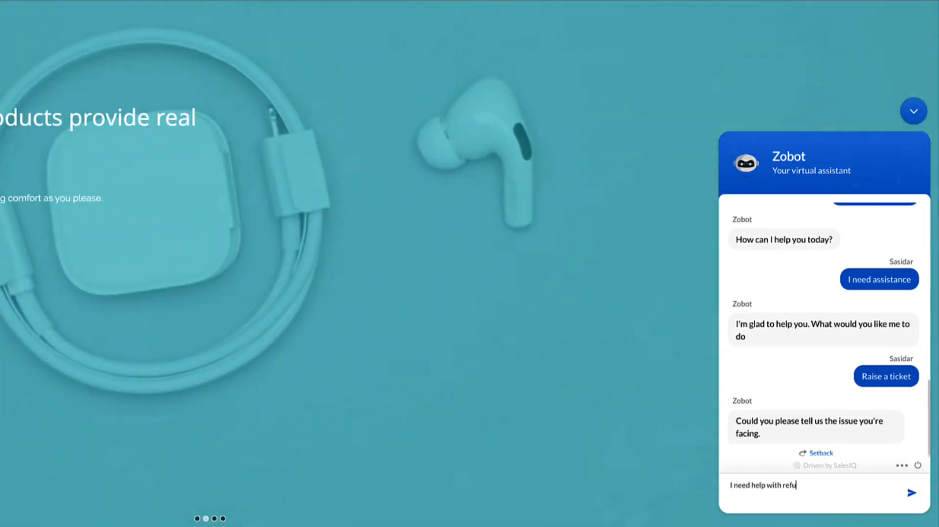
{"action": "type", "text": "turning an order"}
{"action": "key", "text": "Return"}
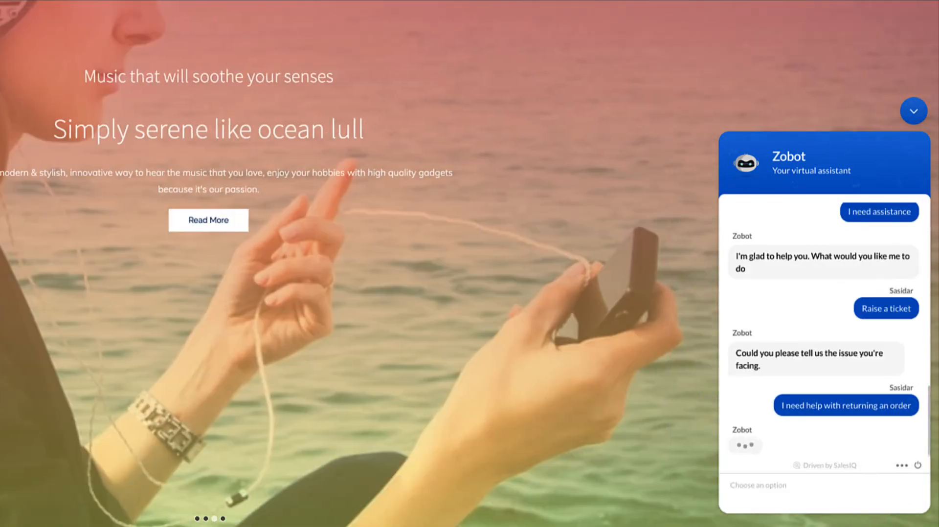
Step: Give the customer's name and e-mail to raise the support ticket, and highlight the ticket number in the chatbot's reply
{"action": "key", "text": "Return"}
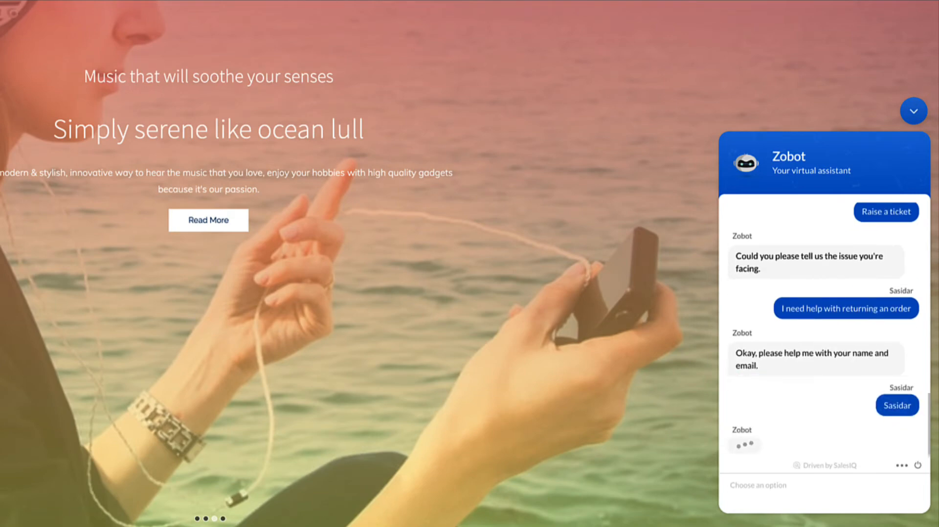
{"action": "key", "text": "Return"}
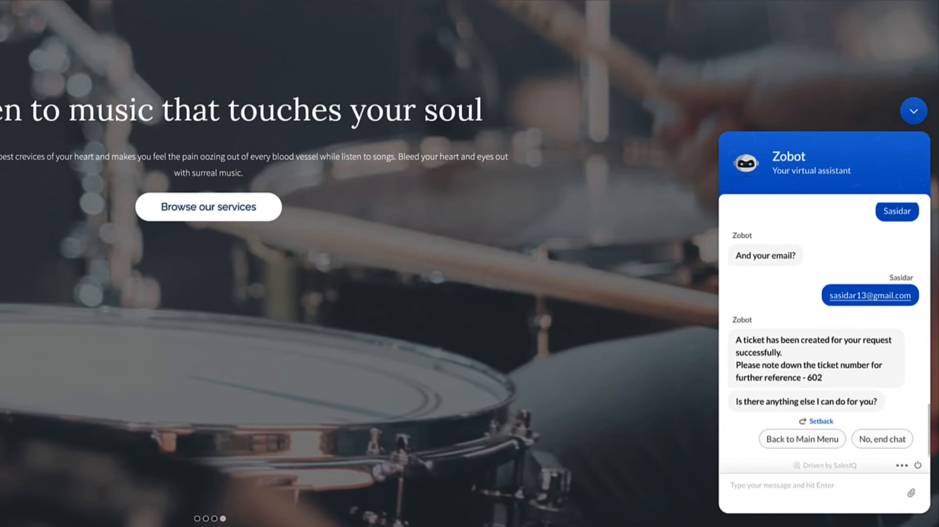
{"action": "left_click_drag", "start_coordinate": [836, 388], "coordinate": [798, 382]}
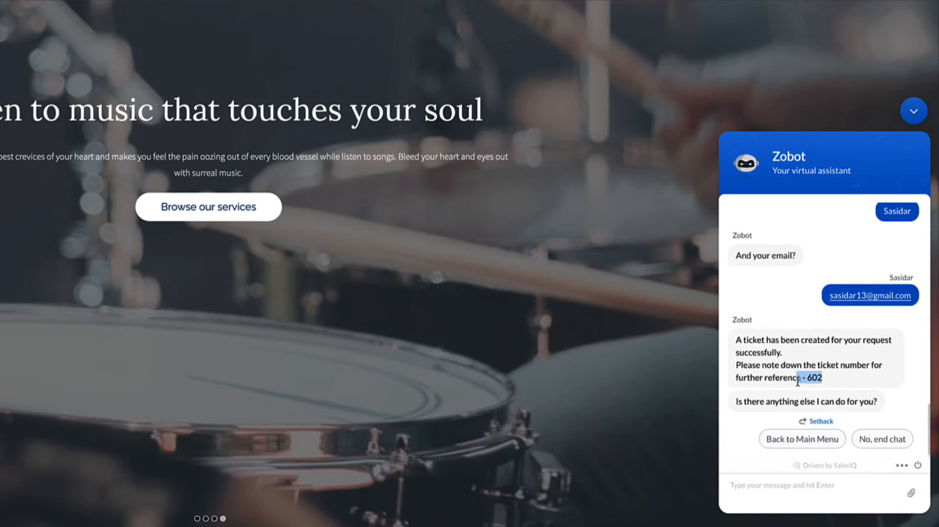
{"action": "left_click", "coordinate": [869, 381]}
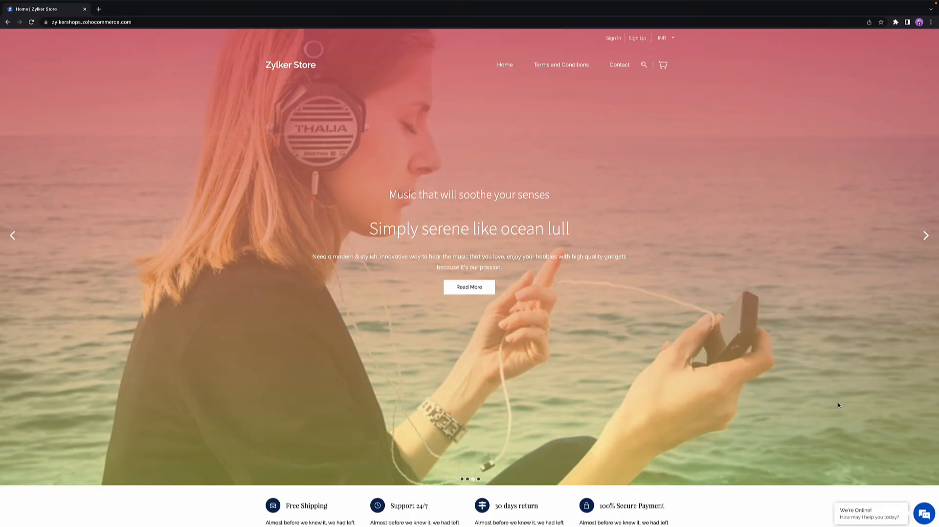
Step: Switch to Zoho SalesIQ and begin adding a new Zobot from its settings
{"action": "key", "text": "ctrl+Right"}
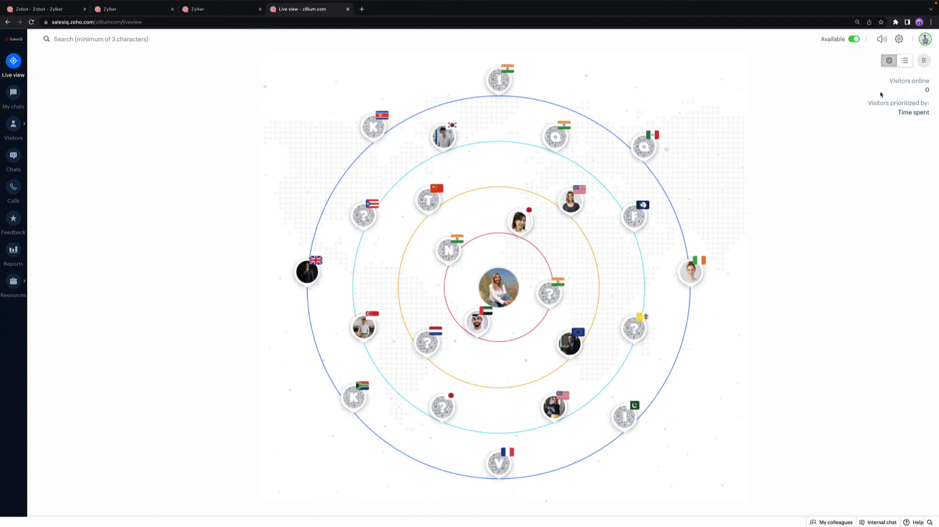
{"action": "left_click", "coordinate": [898, 40]}
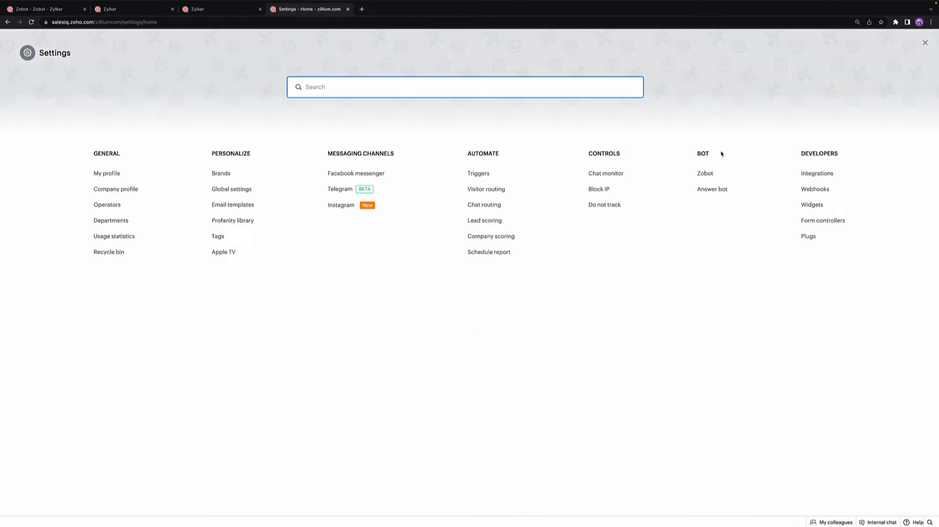
{"action": "left_click", "coordinate": [704, 176]}
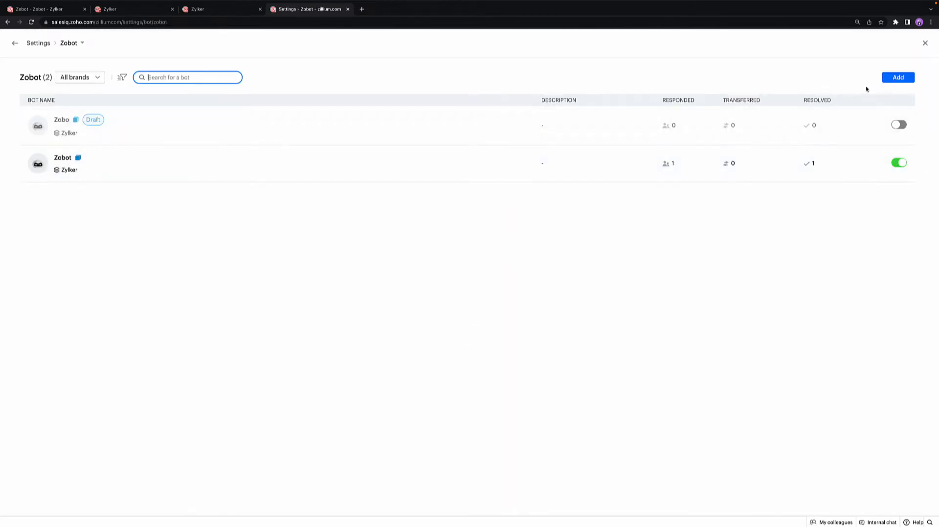
{"action": "left_click", "coordinate": [889, 80]}
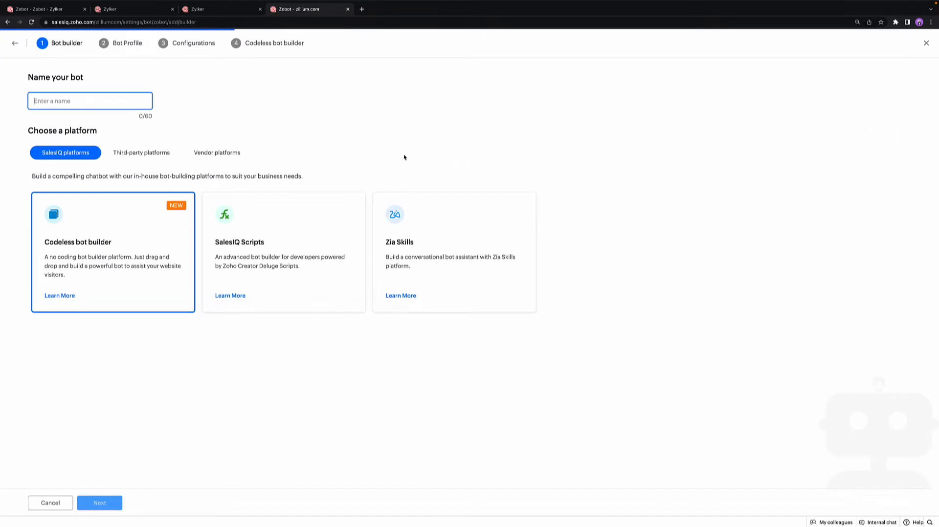
Step: Name the bot "Bot", choose the Codeless bot builder platform, and create it with the default profile and configurations
{"action": "type", "text": "Bot"}
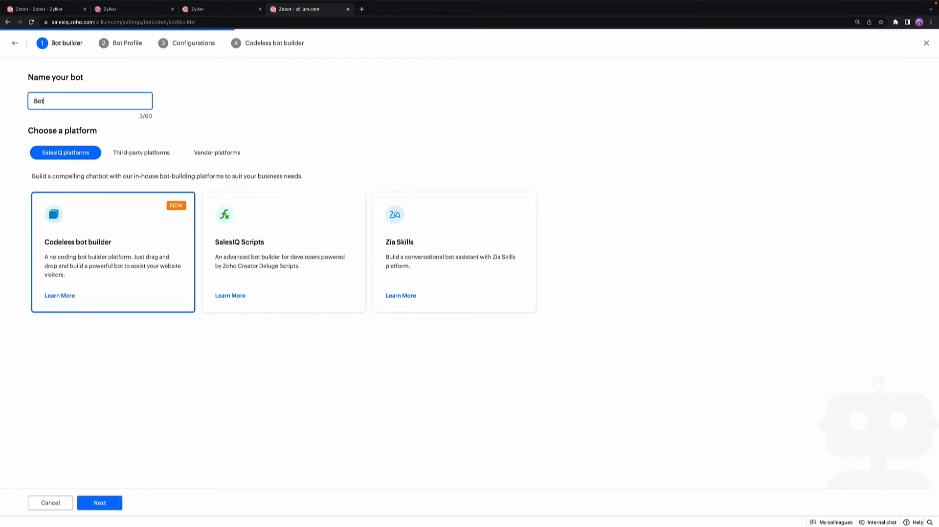
{"action": "left_click", "coordinate": [80, 267]}
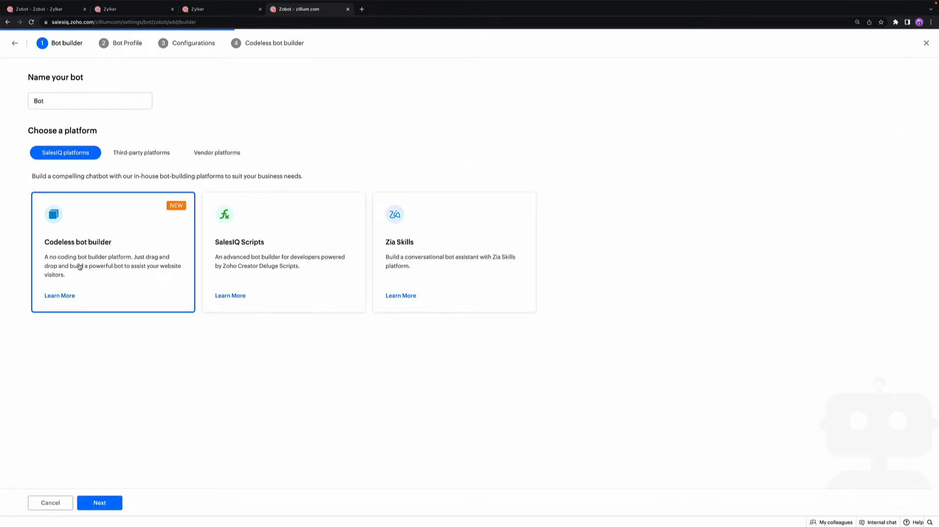
{"action": "left_click", "coordinate": [86, 508]}
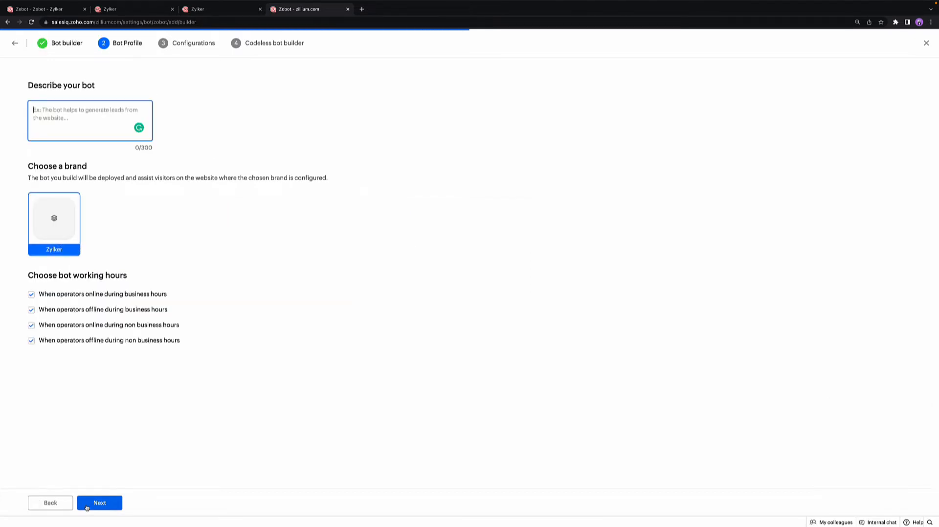
{"action": "left_click", "coordinate": [87, 509]}
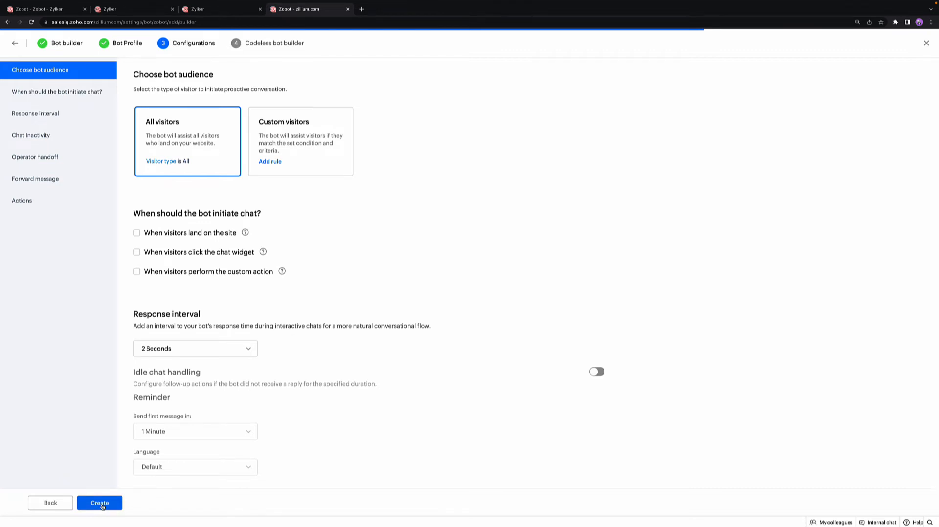
{"action": "left_click", "coordinate": [100, 503]}
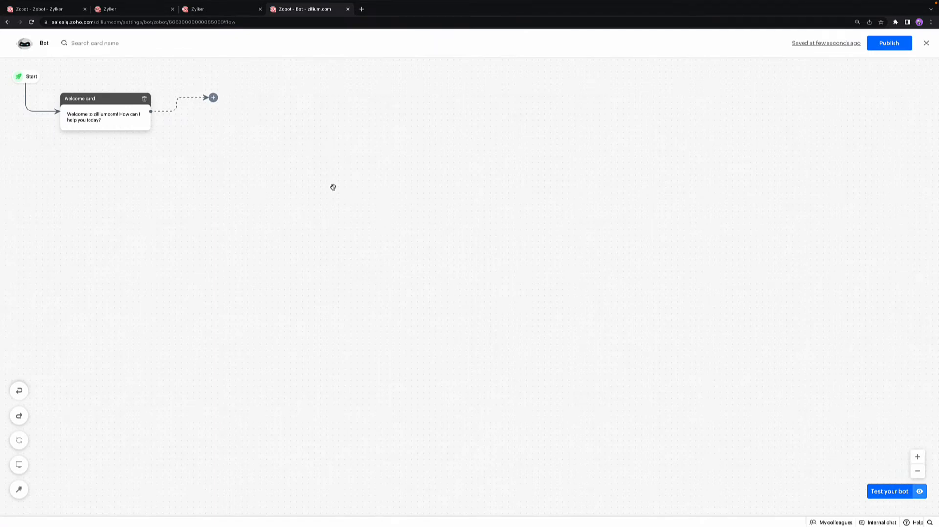
Step: Examine the Response, Input and Action blocks that can follow the Welcome card in the bot flow
{"action": "left_click", "coordinate": [214, 98]}
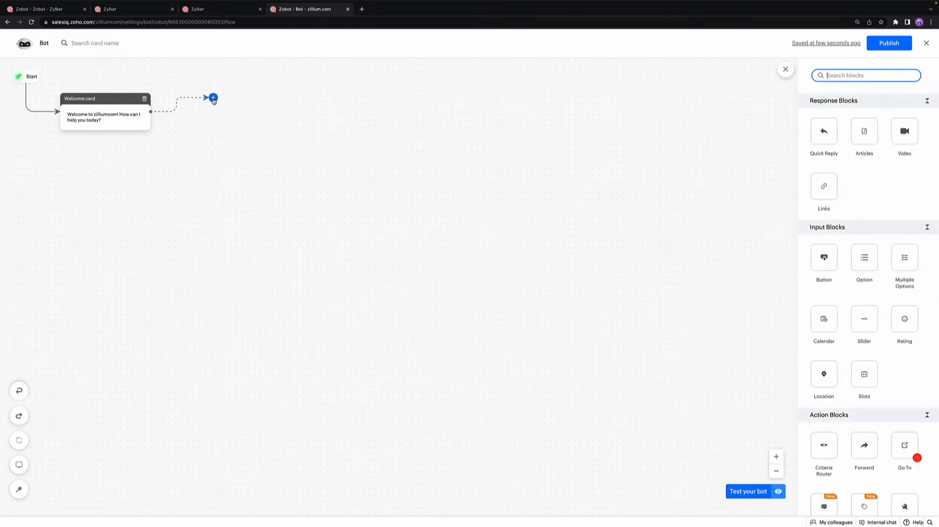
{"action": "scroll", "coordinate": [854, 180], "scroll_direction": "down", "scroll_amount": 10}
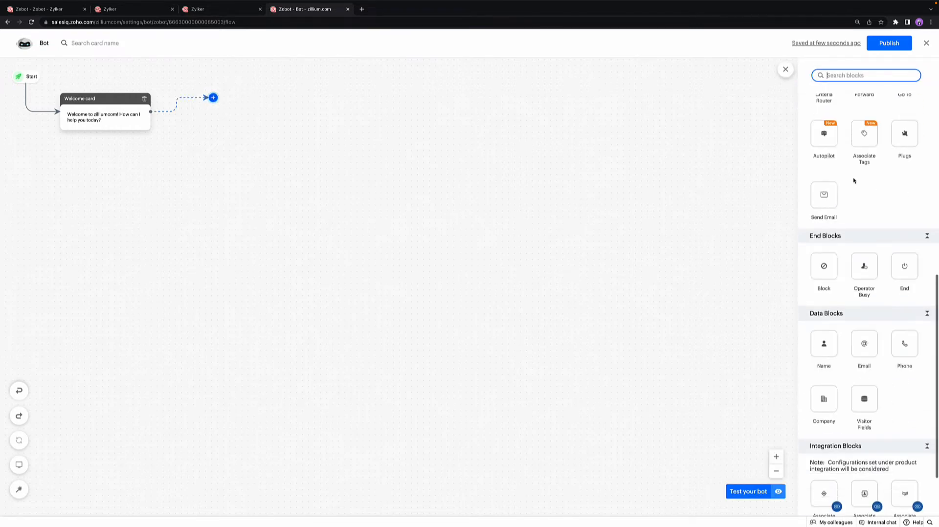
{"action": "scroll", "coordinate": [854, 180], "scroll_direction": "up", "scroll_amount": 8}
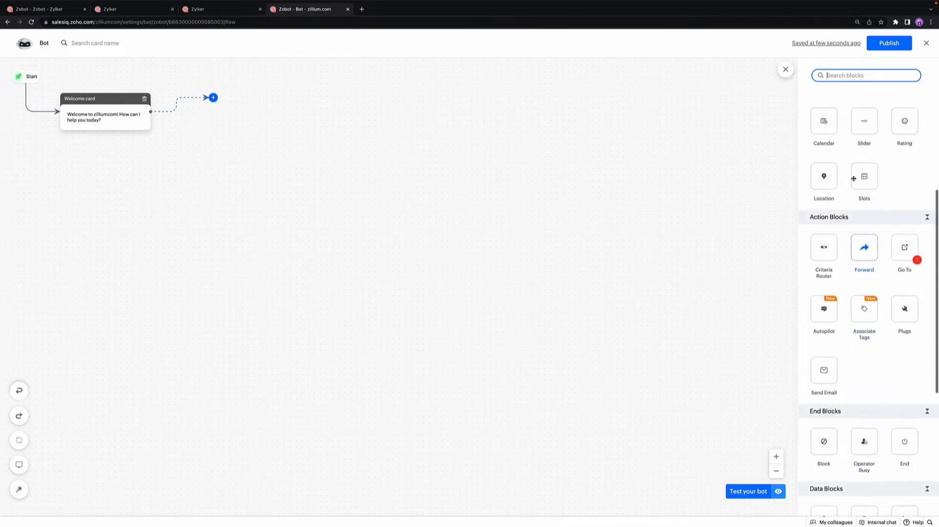
{"action": "scroll", "coordinate": [854, 179], "scroll_direction": "up", "scroll_amount": 2}
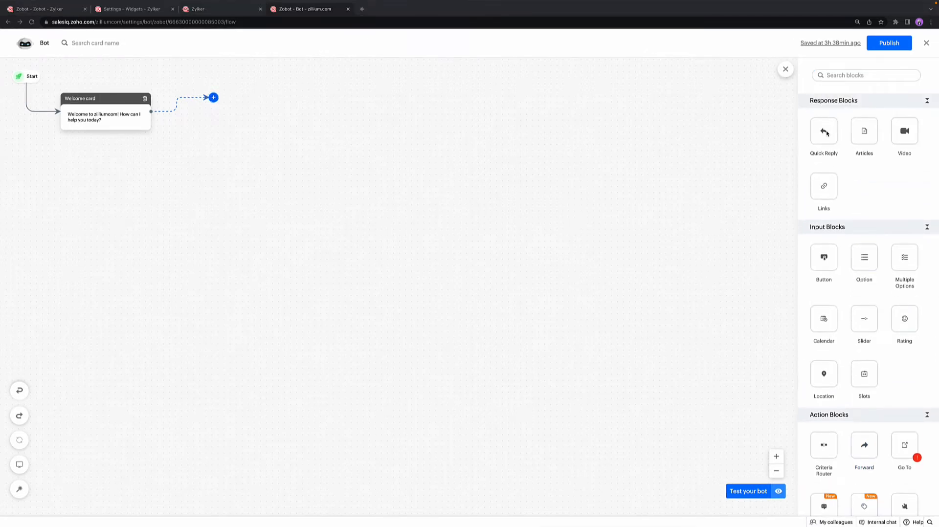
{"action": "left_click", "coordinate": [848, 167]}
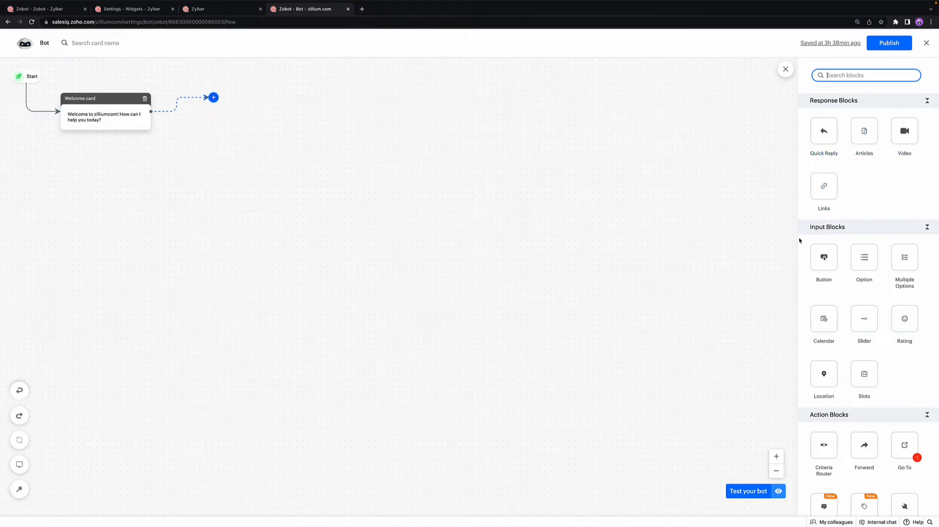
{"action": "scroll", "coordinate": [799, 240], "scroll_direction": "down", "scroll_amount": 3}
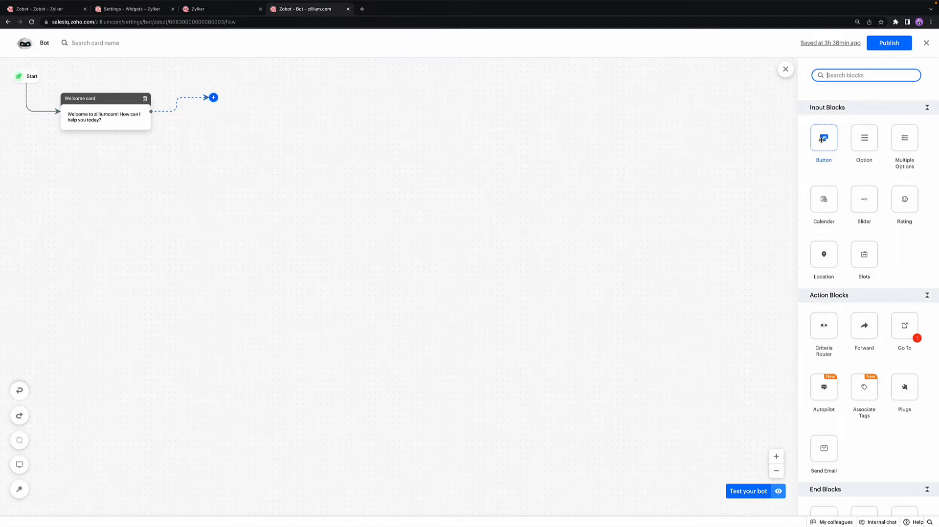
Step: Look at the settings of the Calendar and Location input blocks without adding either to the flow
{"action": "left_click", "coordinate": [829, 200]}
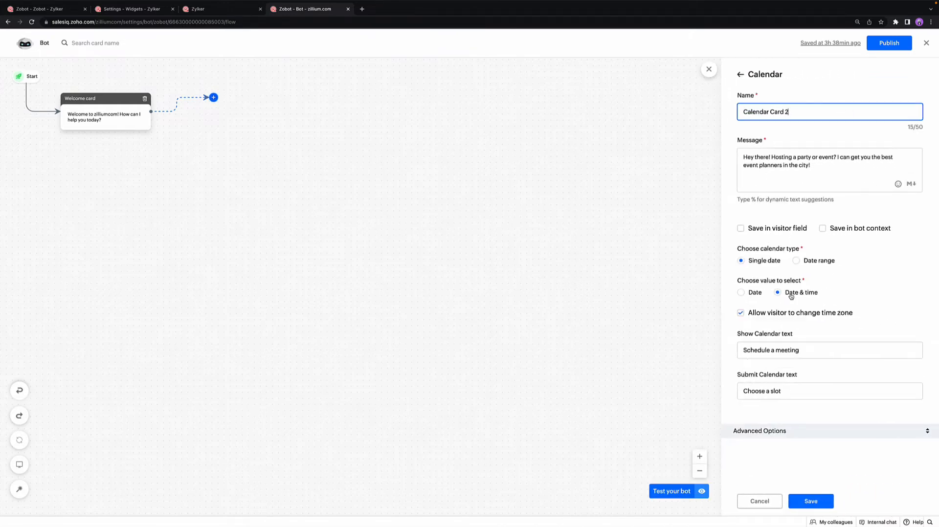
{"action": "left_click", "coordinate": [740, 74]}
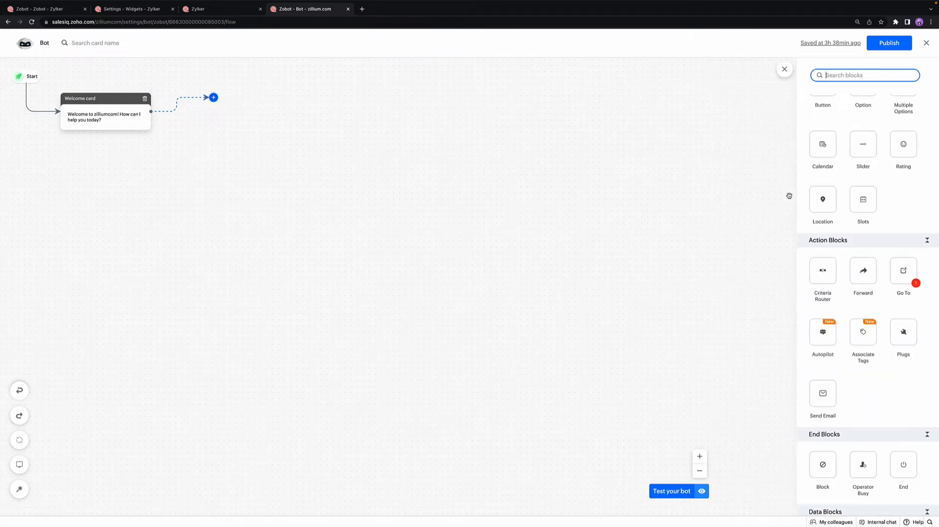
{"action": "left_click", "coordinate": [824, 199]}
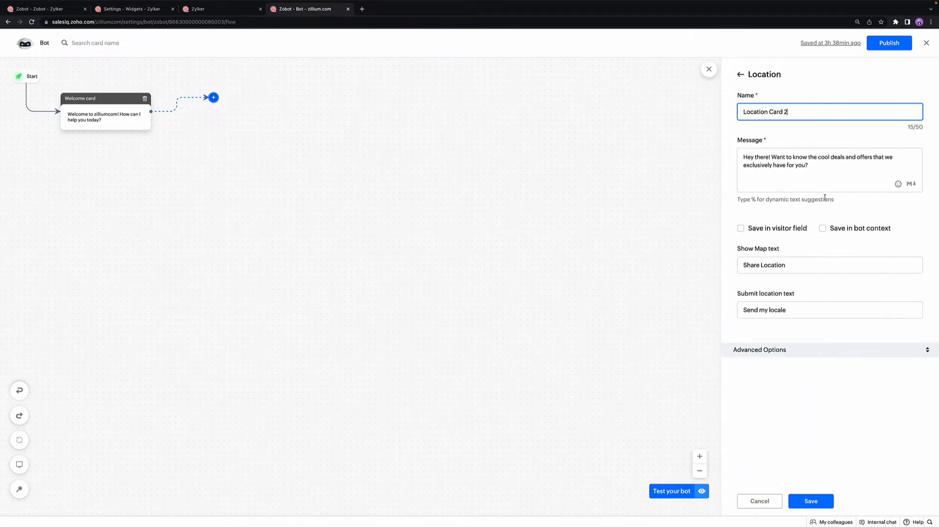
{"action": "left_click", "coordinate": [740, 74]}
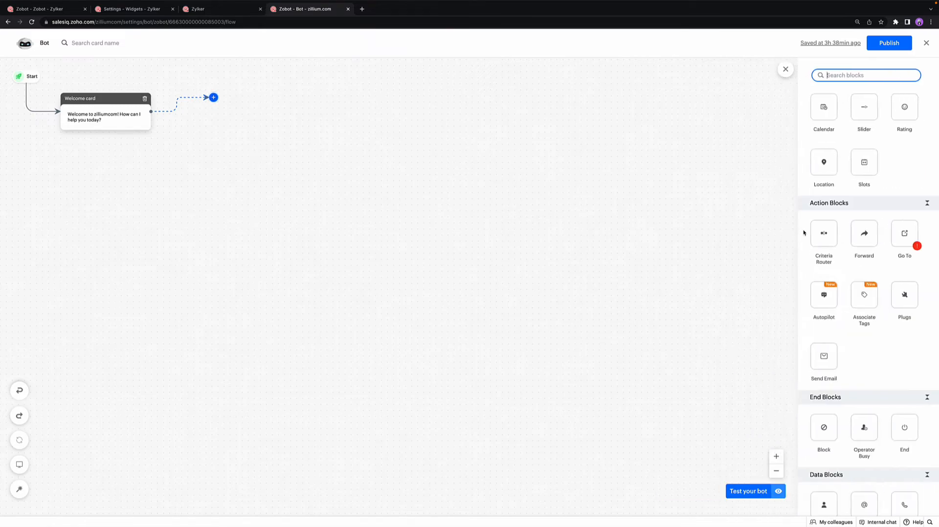
Step: Look at the settings of the Send Email action block and return to the block list without saving
{"action": "scroll", "coordinate": [803, 233], "scroll_direction": "down", "scroll_amount": 3}
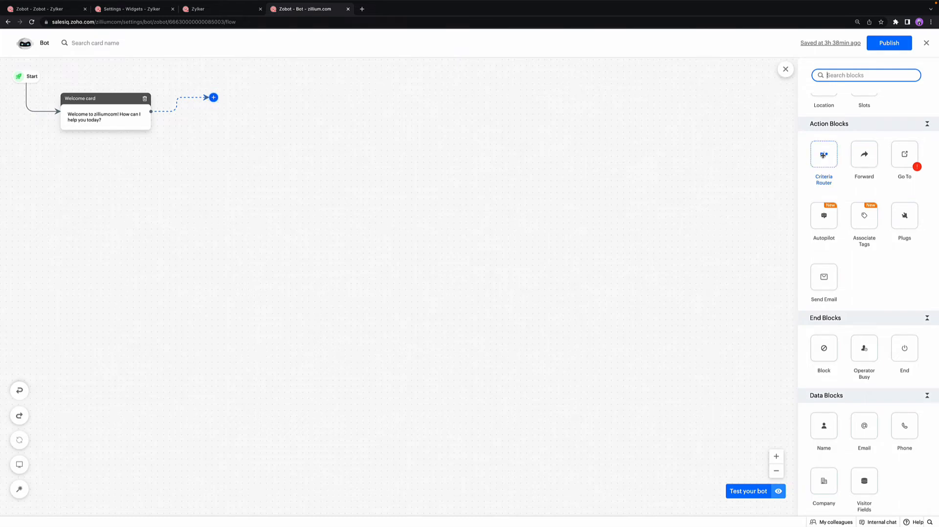
{"action": "left_click", "coordinate": [823, 278]}
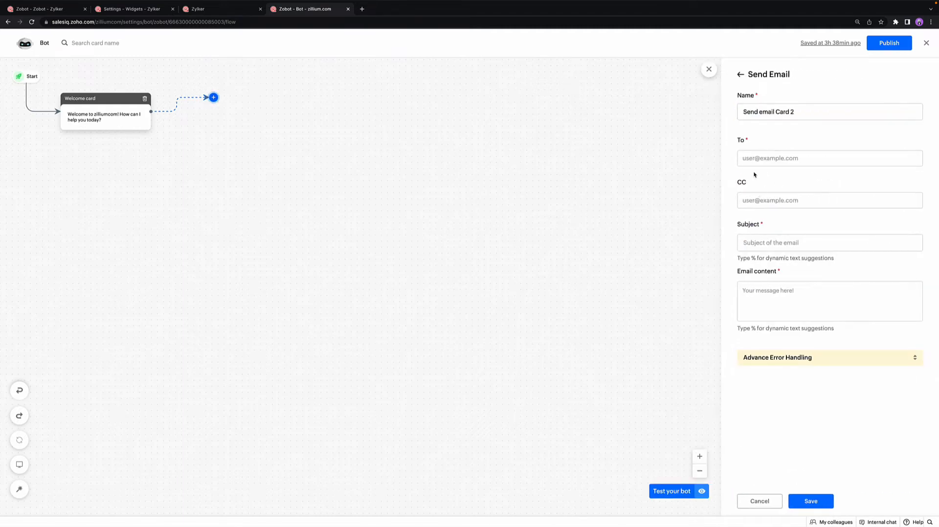
{"action": "left_click", "coordinate": [740, 74]}
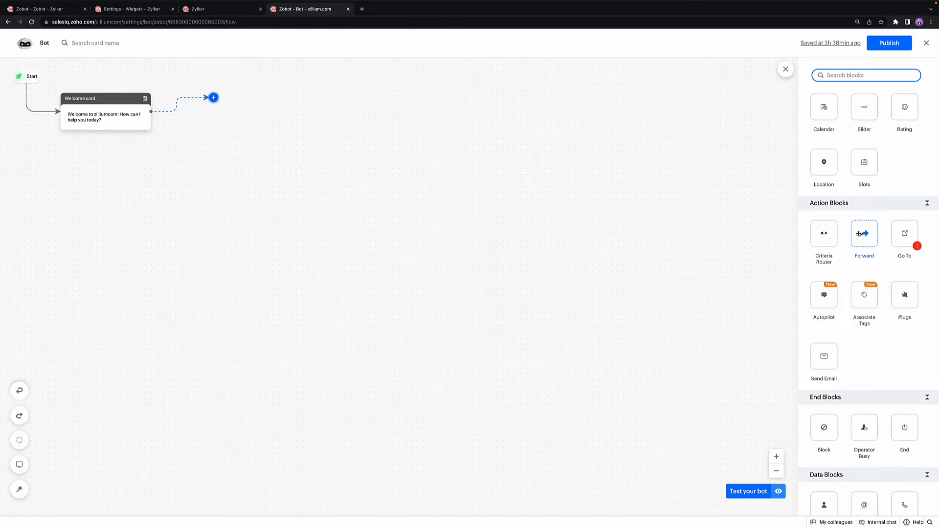
Step: Inspect the Forward block's transfer to selected operators option and its operator choices, and return to the block list without saving
{"action": "left_click", "coordinate": [858, 234]}
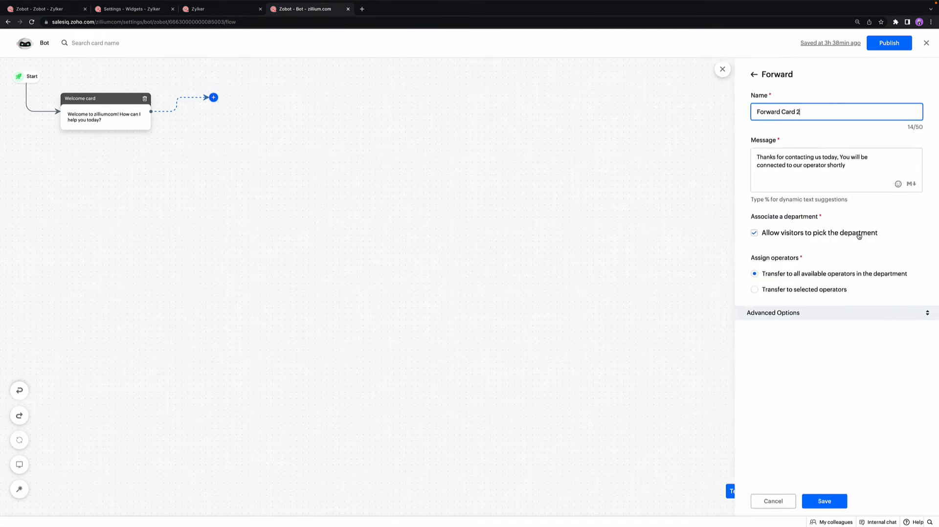
{"action": "left_click", "coordinate": [791, 291]}
{"action": "left_click", "coordinate": [794, 326]}
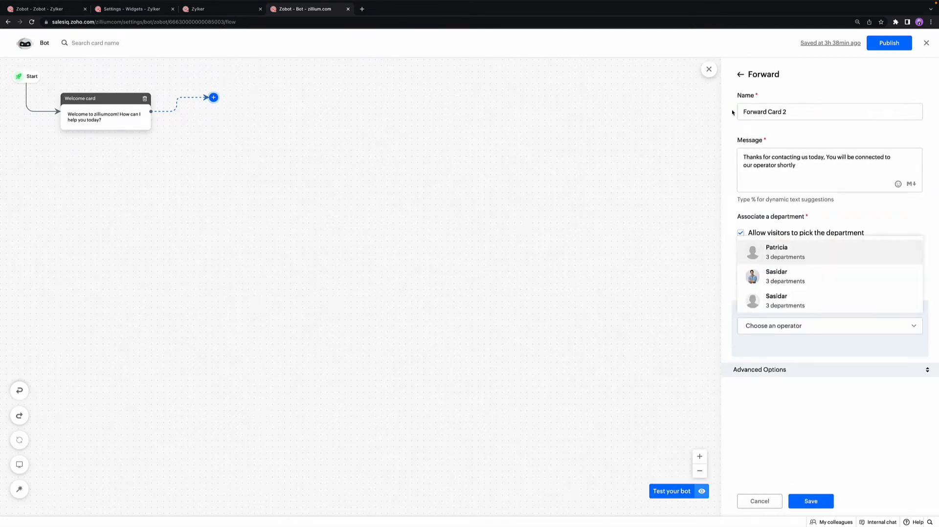
{"action": "left_click", "coordinate": [740, 78]}
{"action": "left_click", "coordinate": [739, 76]}
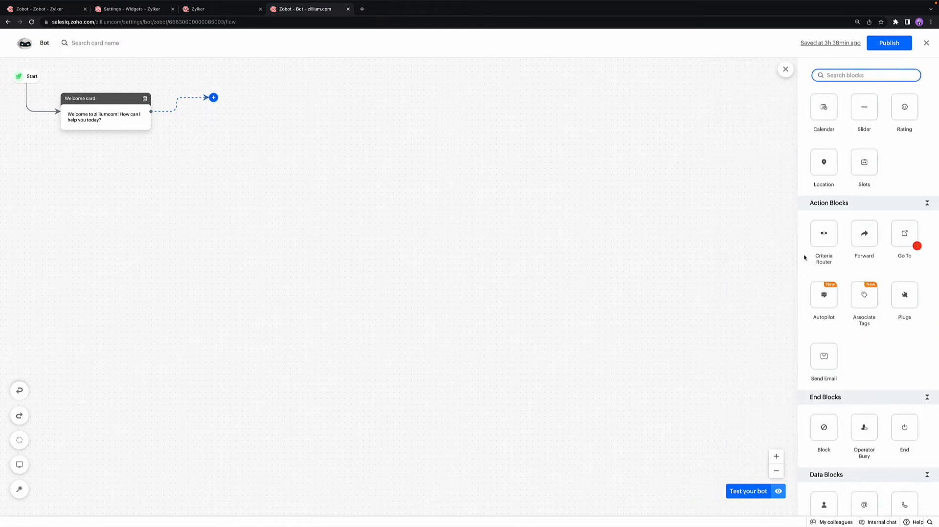
Step: Examine the available End, Data and Integration blocks
{"action": "scroll", "coordinate": [814, 278], "scroll_direction": "down", "scroll_amount": 1}
{"action": "scroll", "coordinate": [814, 278], "scroll_direction": "down", "scroll_amount": 3}
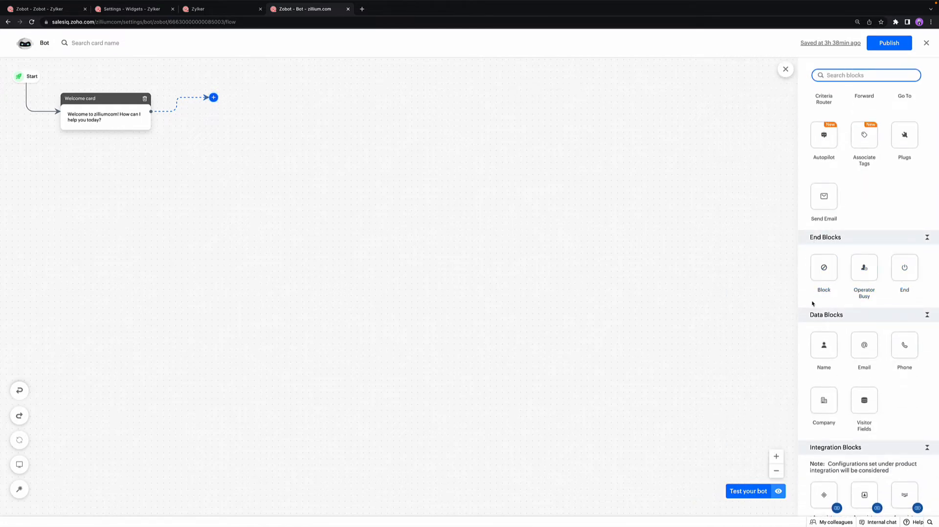
{"action": "scroll", "coordinate": [812, 303], "scroll_direction": "down", "scroll_amount": 1}
{"action": "scroll", "coordinate": [812, 303], "scroll_direction": "down", "scroll_amount": 2}
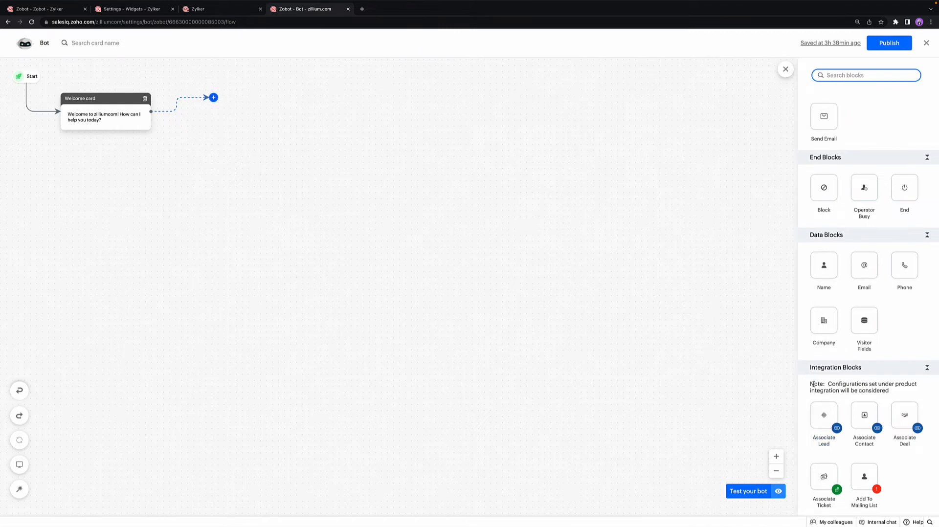
Step: Add a Quick Reply block after the Welcome card and save it with its default message
{"action": "scroll", "coordinate": [812, 384], "scroll_direction": "up", "scroll_amount": 10}
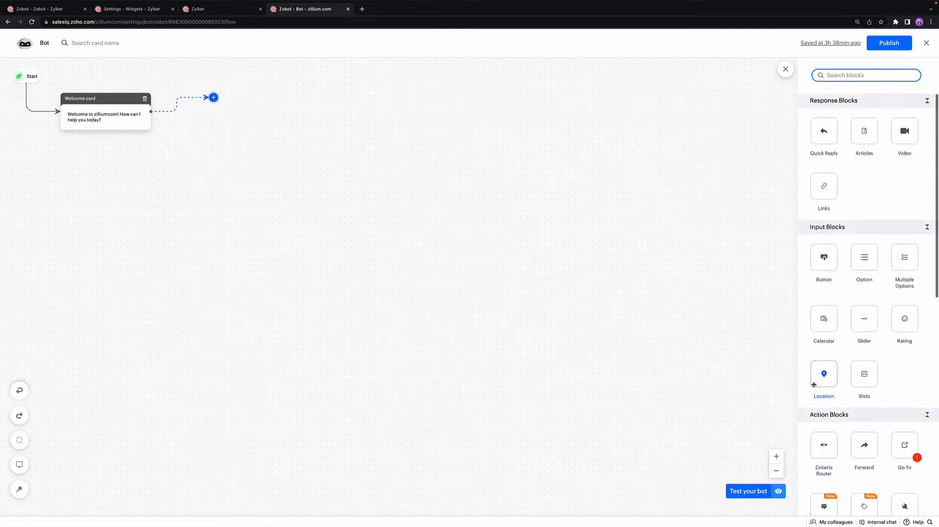
{"action": "left_click_drag", "start_coordinate": [828, 139], "coordinate": [258, 105]}
{"action": "left_click", "coordinate": [805, 502]}
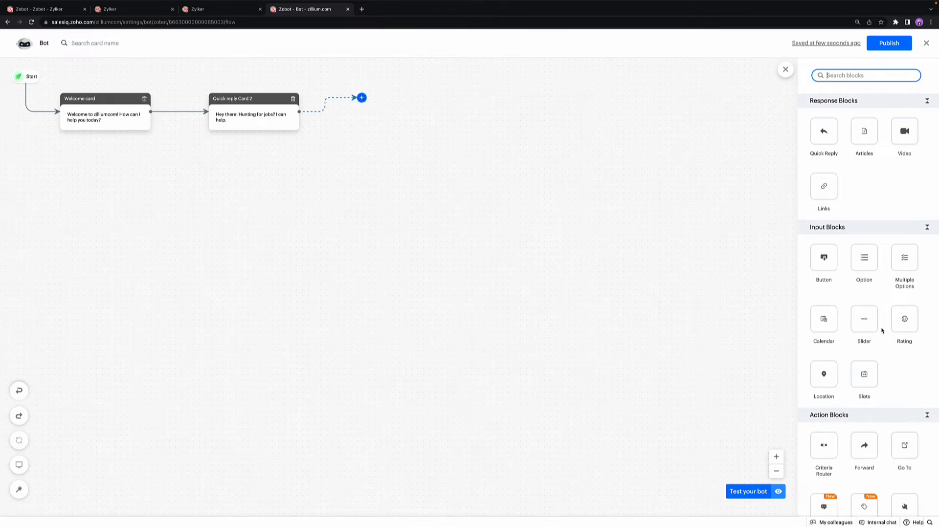
Step: Look over the Input and Action blocks available to follow the Quick Reply card
{"action": "scroll", "coordinate": [882, 331], "scroll_direction": "down", "scroll_amount": 2}
{"action": "scroll", "coordinate": [882, 331], "scroll_direction": "down", "scroll_amount": 1}
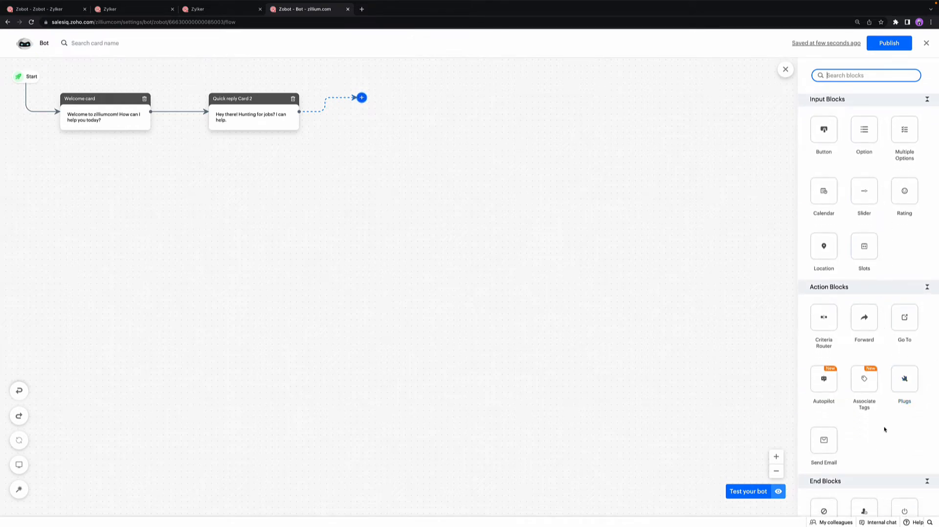
{"action": "scroll", "coordinate": [884, 429], "scroll_direction": "down", "scroll_amount": 1}
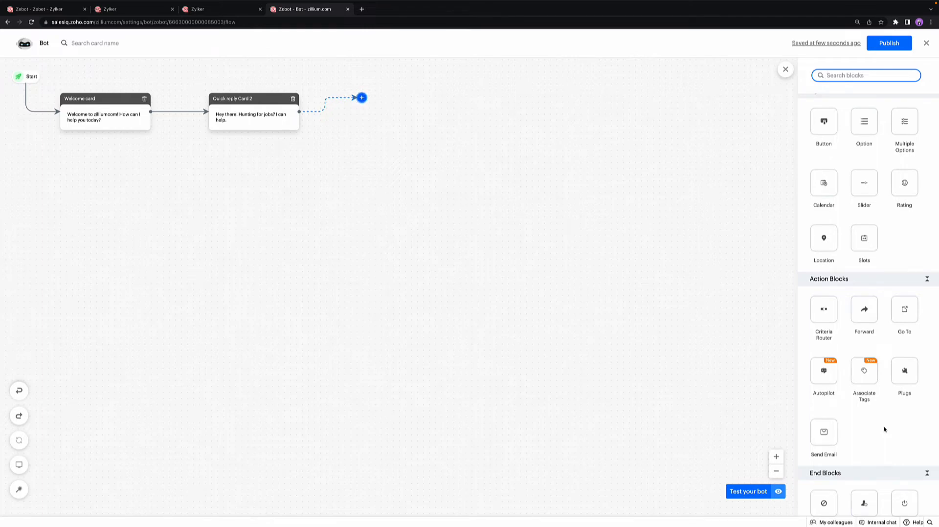
Step: Browse the % dynamic text suggestions for the Hunting for jobs Quick Reply message, and close the card without saving
{"action": "scroll", "coordinate": [884, 429], "scroll_direction": "up", "scroll_amount": 1}
{"action": "scroll", "coordinate": [884, 429], "scroll_direction": "up", "scroll_amount": 1}
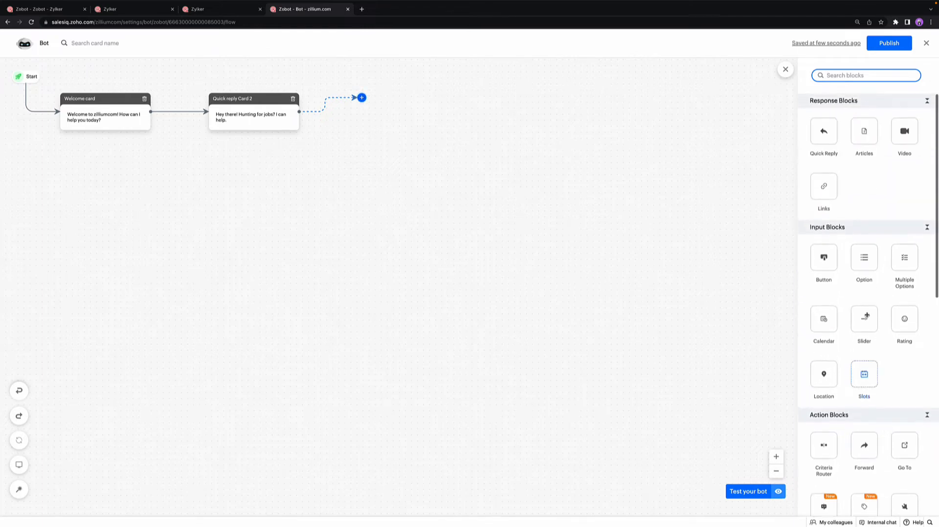
{"action": "left_click", "coordinate": [242, 120]}
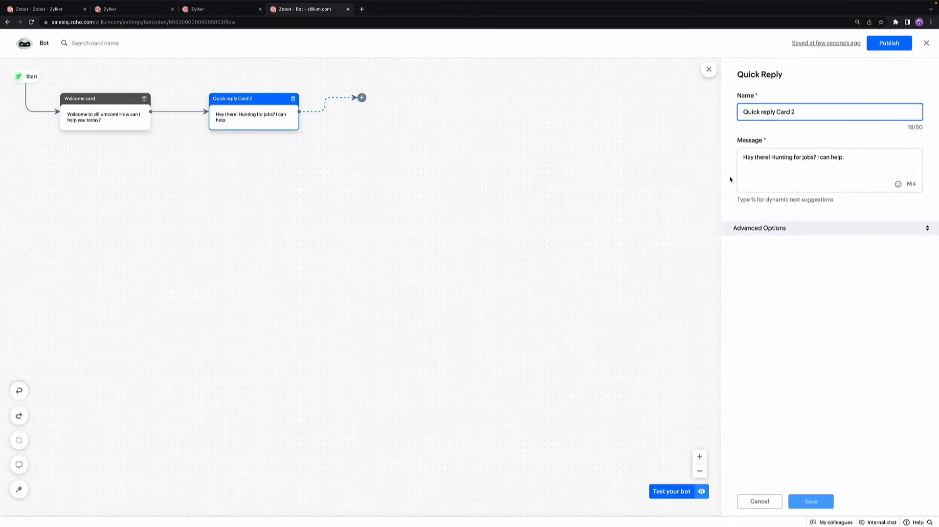
{"action": "left_click", "coordinate": [757, 175]}
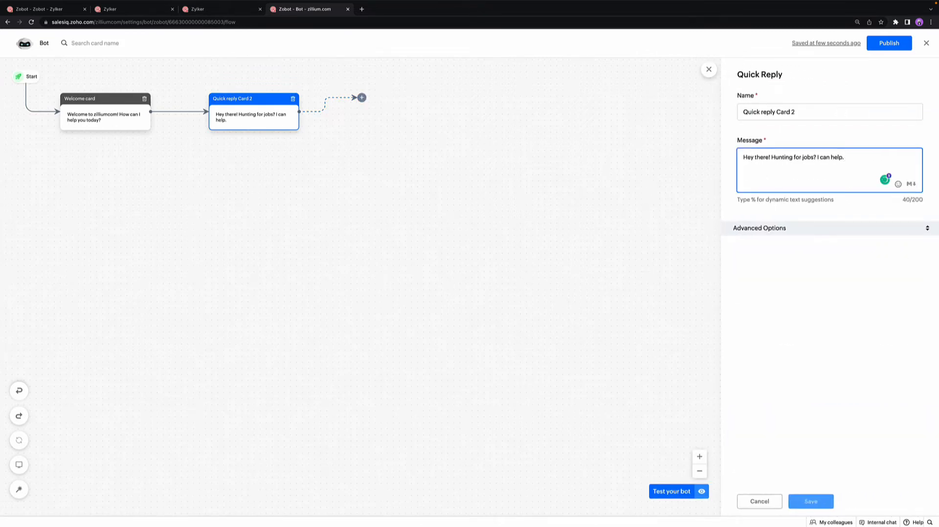
{"action": "type", "text": "%"}
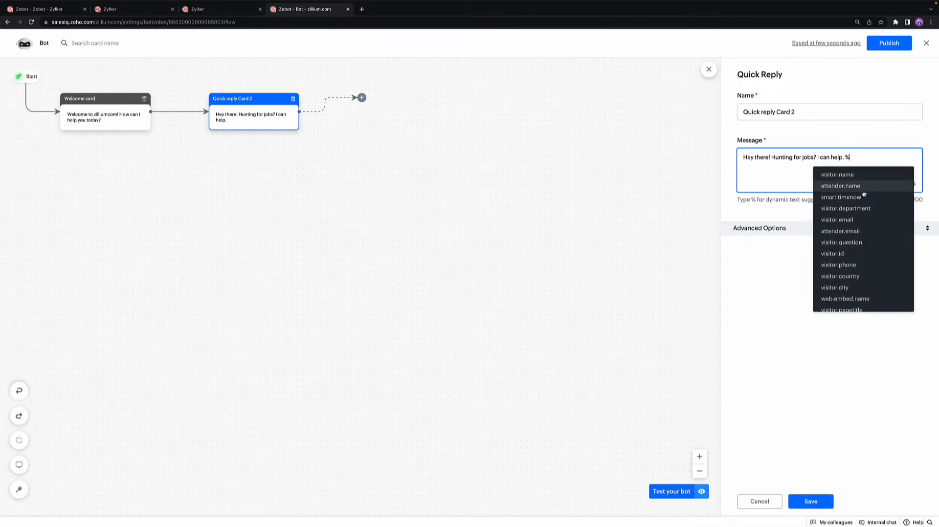
{"action": "scroll", "coordinate": [863, 194], "scroll_direction": "down", "scroll_amount": 10}
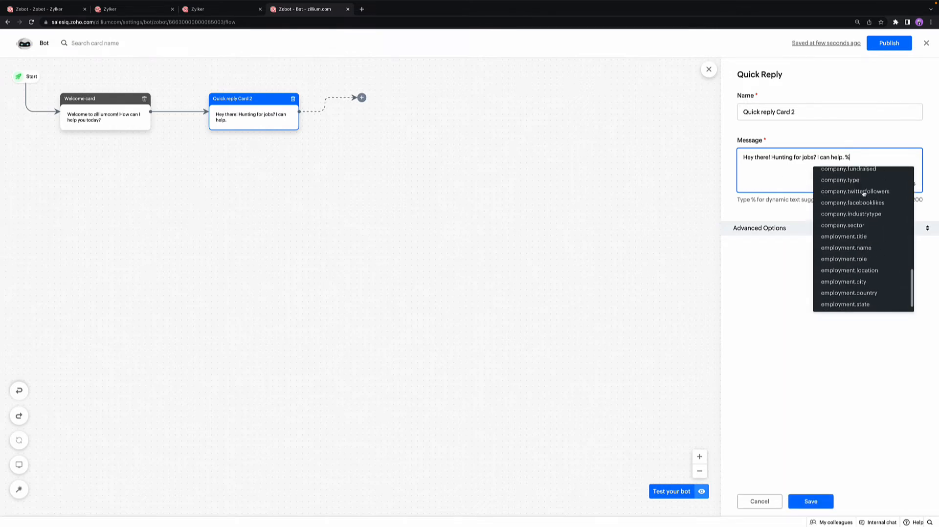
{"action": "scroll", "coordinate": [849, 303], "scroll_direction": "up", "scroll_amount": 10}
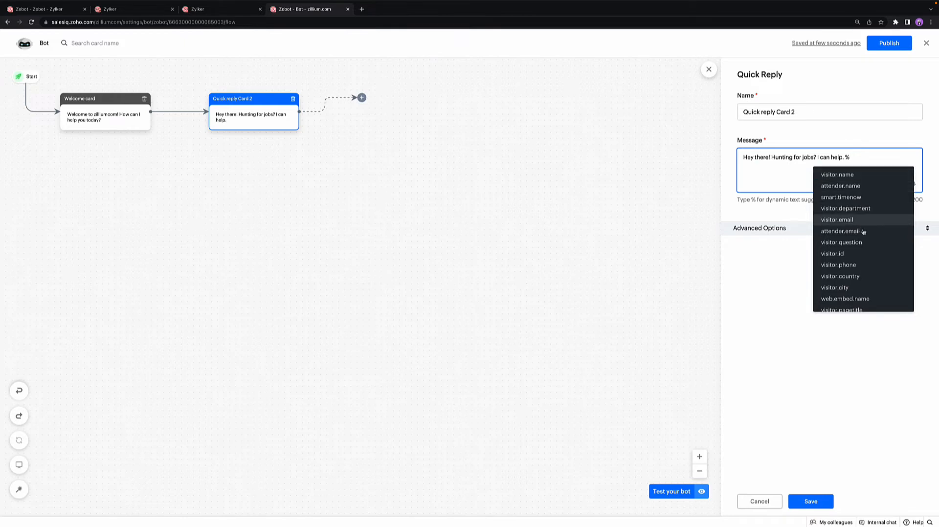
{"action": "scroll", "coordinate": [864, 260], "scroll_direction": "down", "scroll_amount": 3}
{"action": "scroll", "coordinate": [865, 260], "scroll_direction": "up", "scroll_amount": 3}
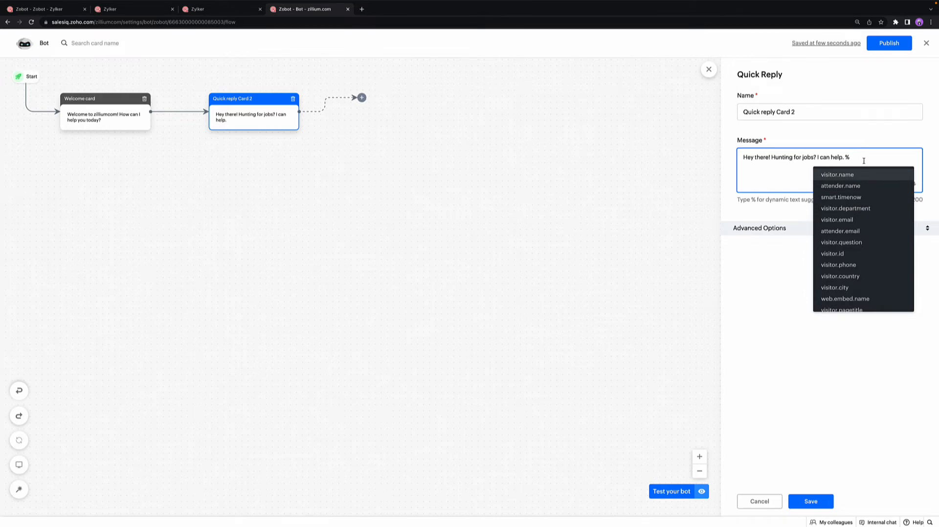
{"action": "left_click", "coordinate": [708, 69]}
{"action": "left_click", "coordinate": [709, 69]}
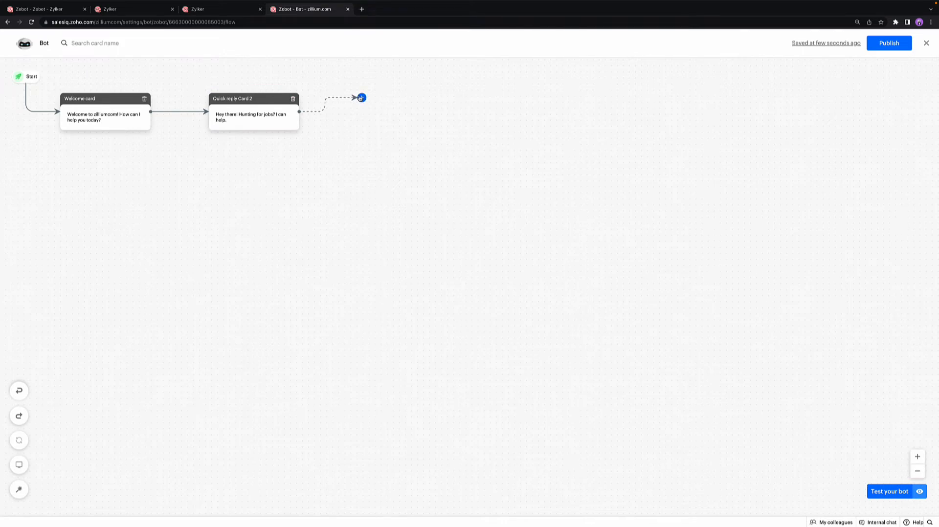
Step: Add a Calendar block after the Quick Reply card, saving its answer in bot context as Visitor.date, and save the card
{"action": "left_click", "coordinate": [361, 98]}
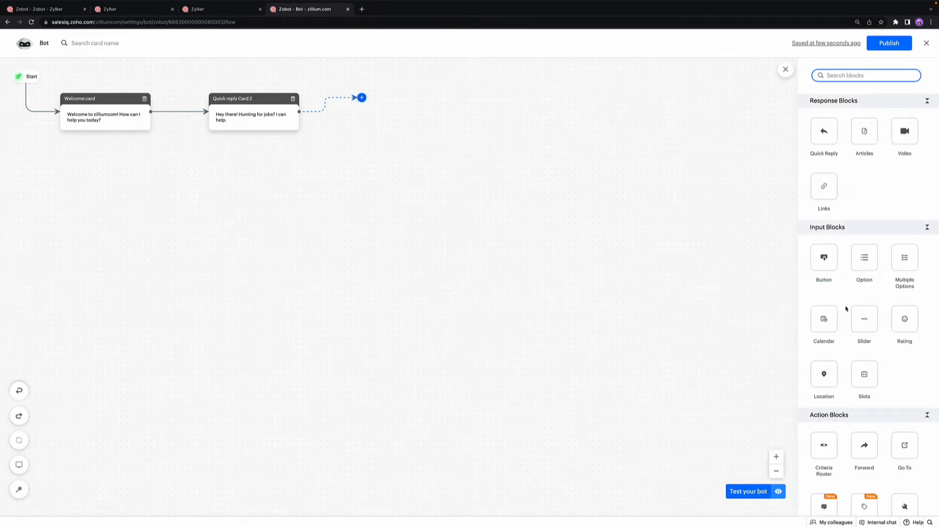
{"action": "scroll", "coordinate": [846, 309], "scroll_direction": "down", "scroll_amount": 1}
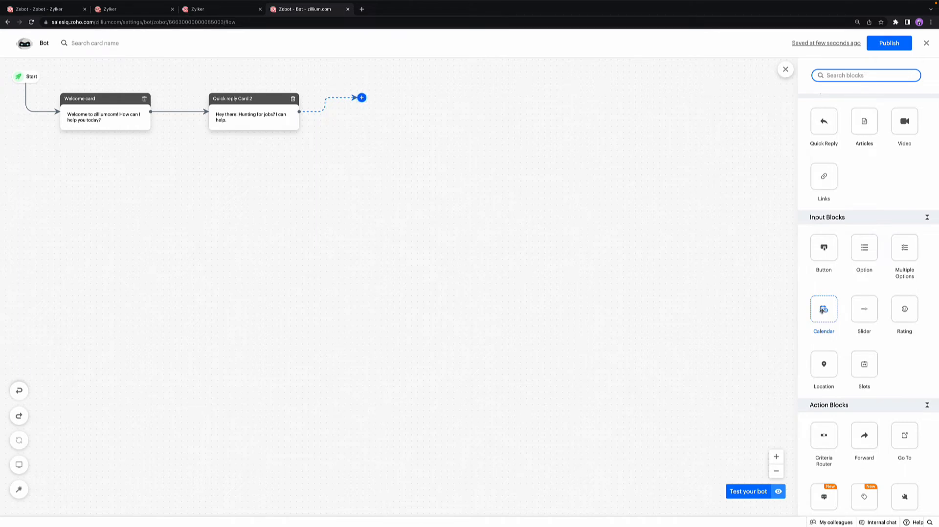
{"action": "left_click", "coordinate": [822, 311]}
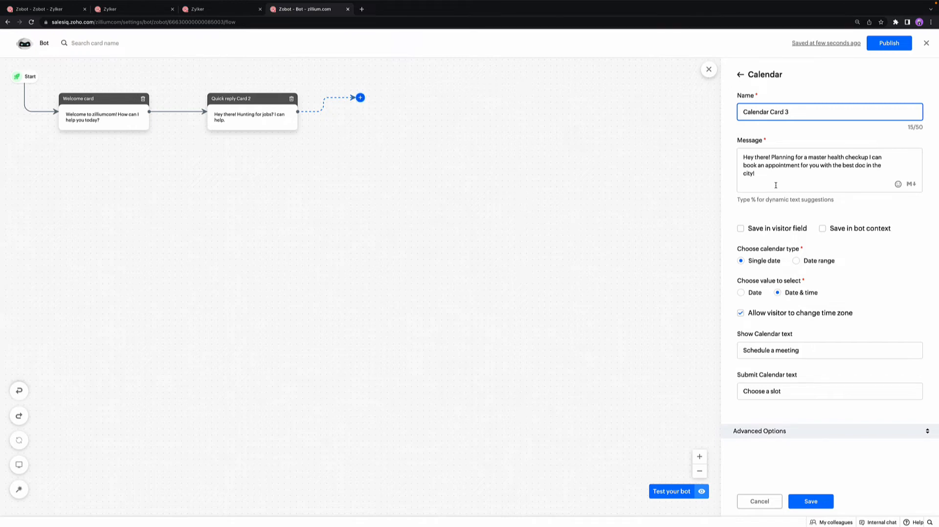
{"action": "left_click", "coordinate": [830, 232]}
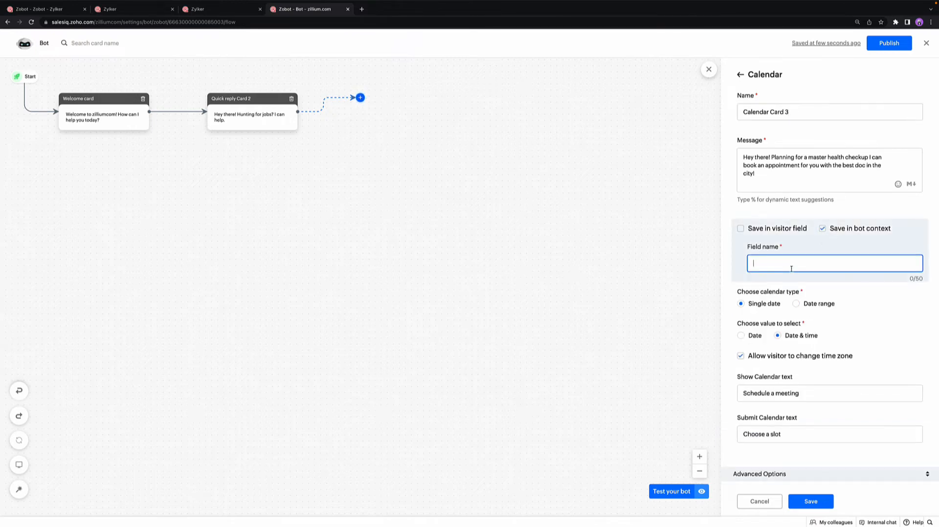
{"action": "type", "text": "Visitor.date"}
{"action": "left_click", "coordinate": [808, 495]}
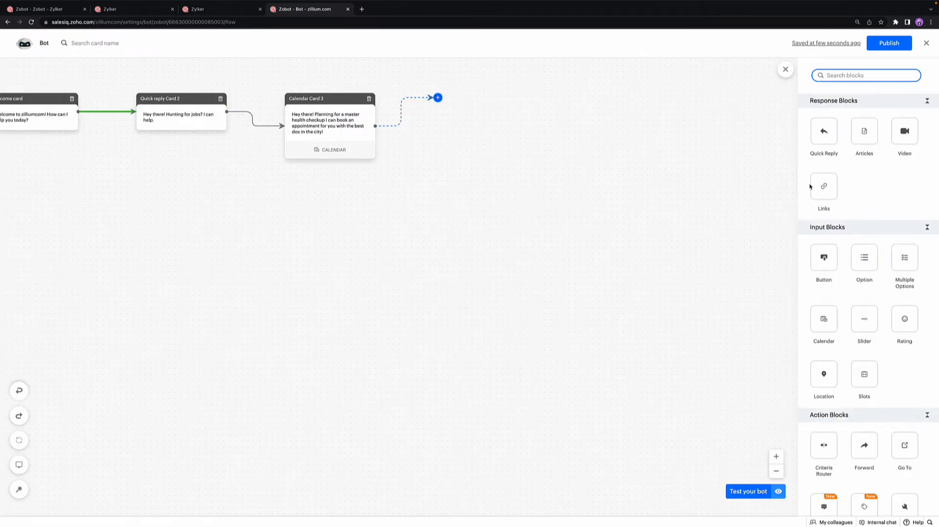
Step: Add a Quick Reply block after the Calendar card with only the dynamic text %Visitor.date% as its message, and save it
{"action": "left_click", "coordinate": [818, 139]}
{"action": "left_click", "coordinate": [790, 178]}
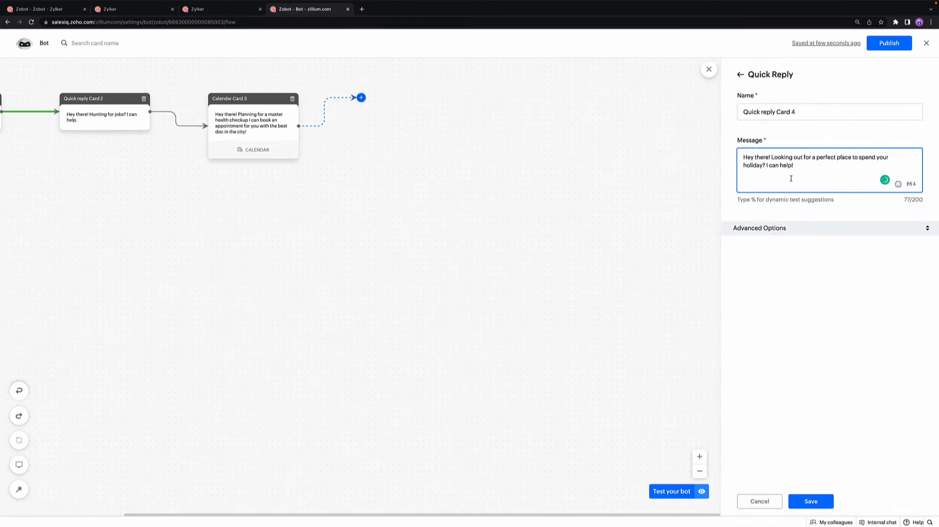
{"action": "key", "text": "ctrl+a"}
{"action": "key", "text": "BackSpace"}
{"action": "type", "text": "%da"}
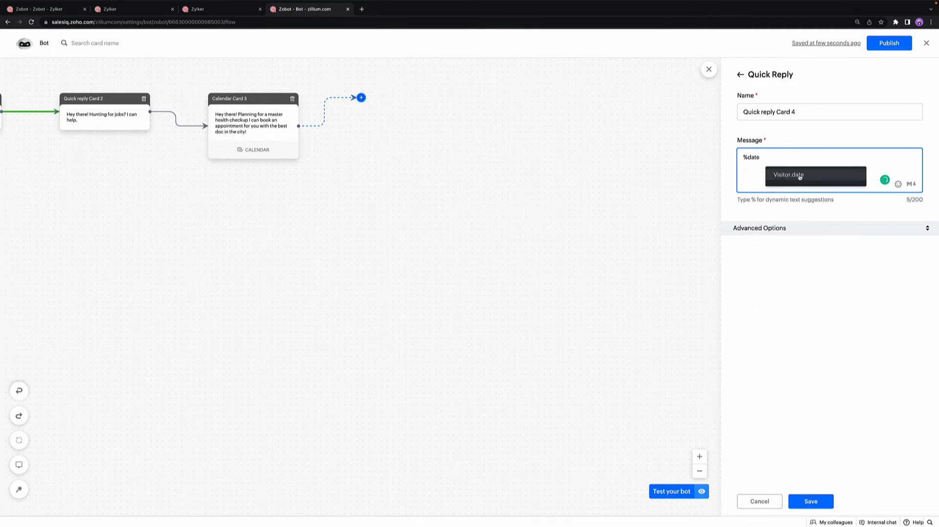
{"action": "left_click", "coordinate": [799, 176]}
{"action": "left_click", "coordinate": [807, 501]}
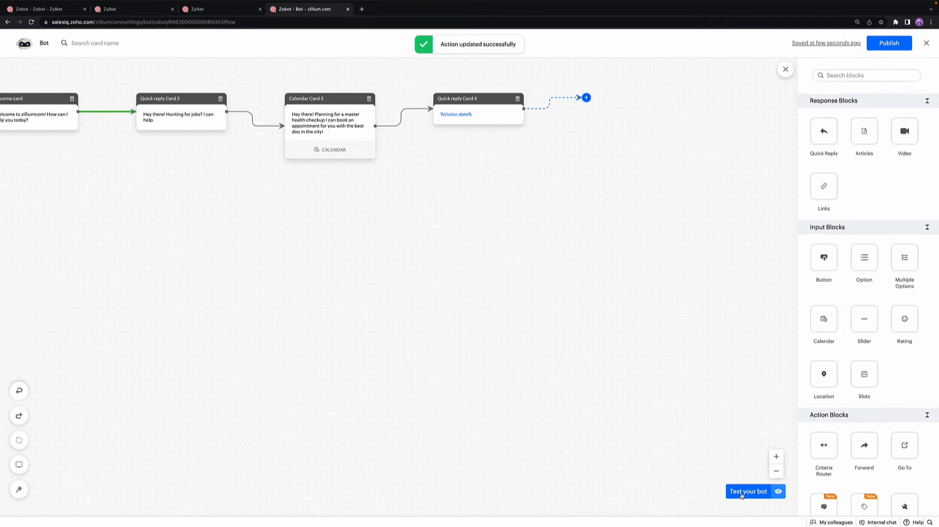
Step: Test the bot by scheduling a meeting for 20-Oct-2022 00:40 AM, compare the replied date, and close the preview
{"action": "left_click", "coordinate": [741, 492]}
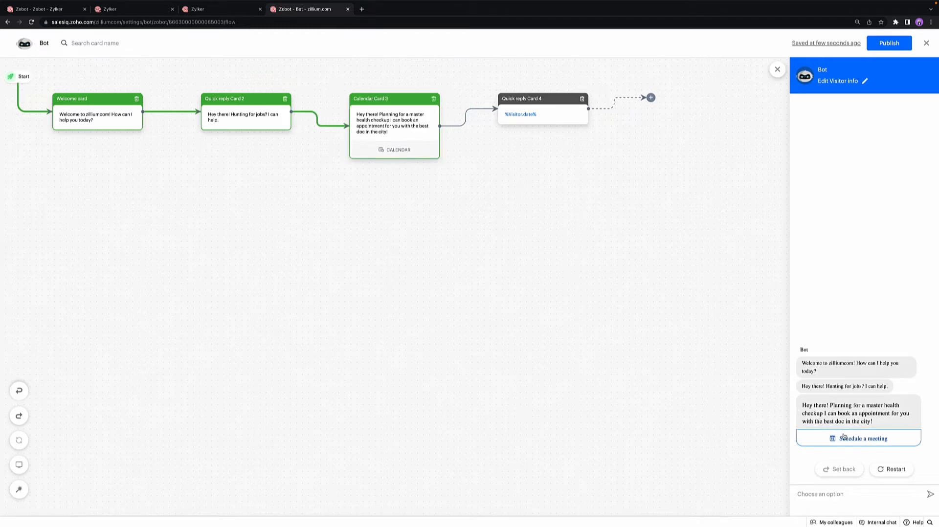
{"action": "left_click", "coordinate": [846, 440]}
{"action": "left_click", "coordinate": [492, 303]}
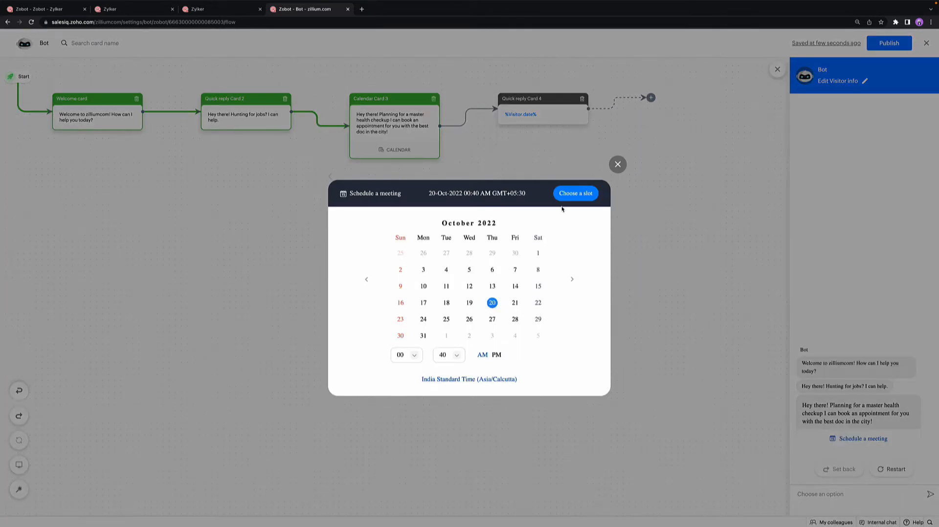
{"action": "left_click", "coordinate": [568, 197]}
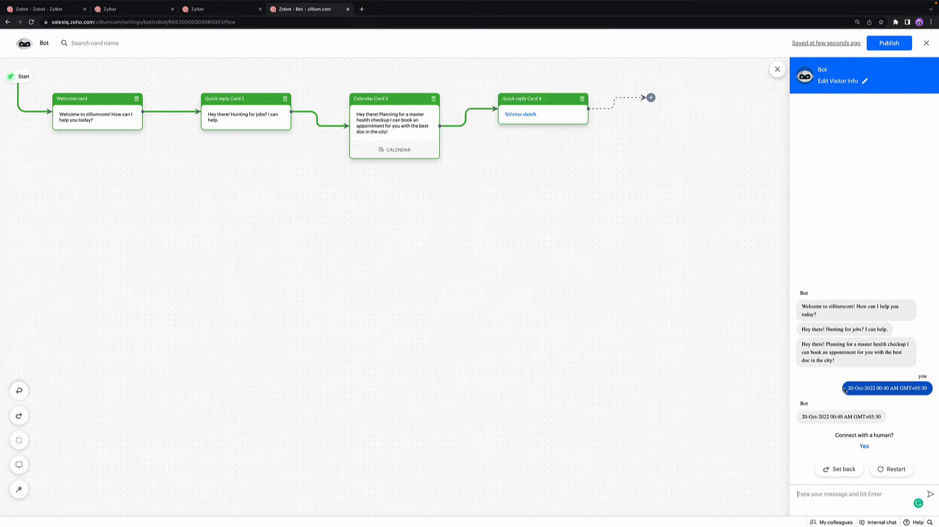
{"action": "left_click_drag", "start_coordinate": [844, 390], "coordinate": [801, 419]}
{"action": "left_click", "coordinate": [880, 418]}
{"action": "left_click", "coordinate": [824, 381]}
{"action": "left_click", "coordinate": [777, 70]}
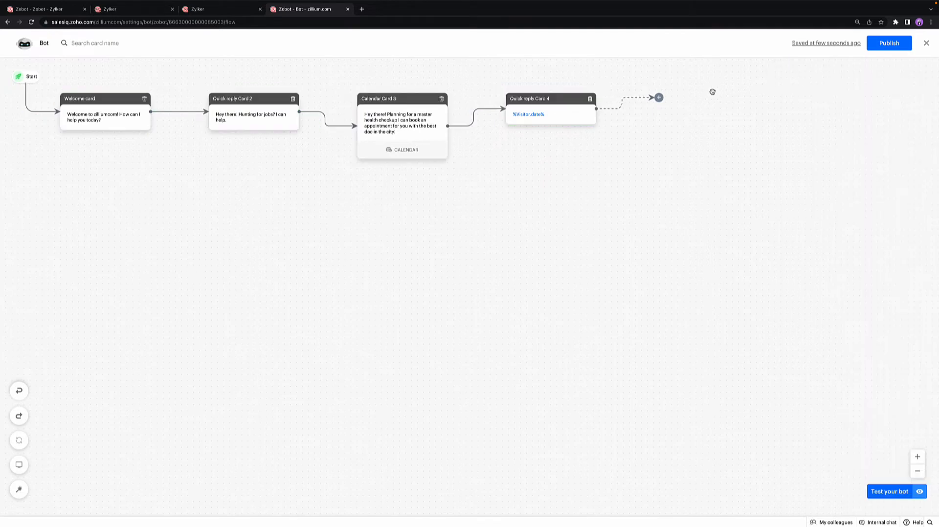
Step: Look over the block types available to follow the %Visitor.date% Quick Reply card
{"action": "left_click", "coordinate": [658, 97]}
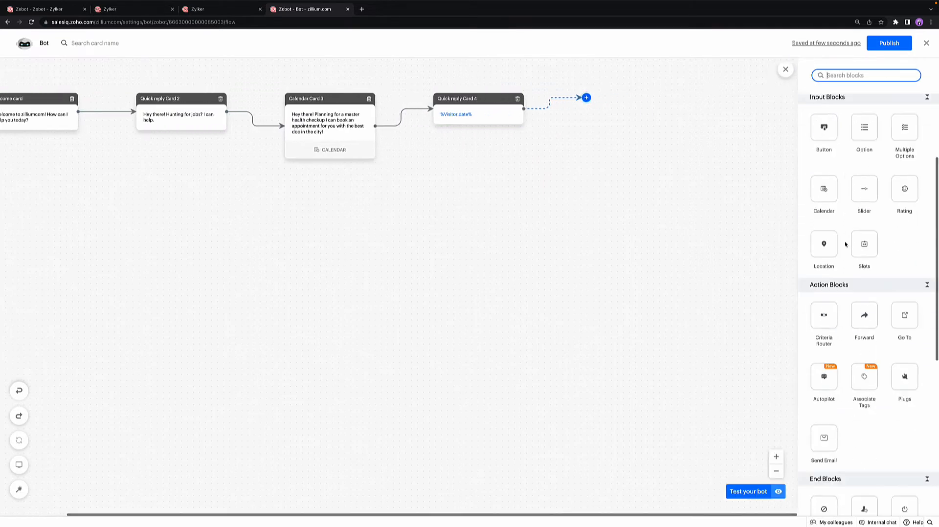
{"action": "scroll", "coordinate": [846, 244], "scroll_direction": "down", "scroll_amount": 6}
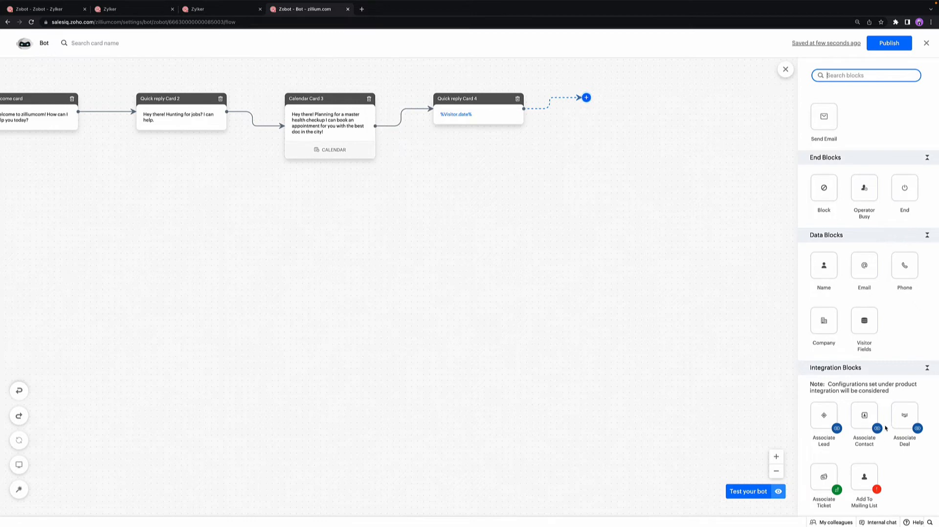
{"action": "scroll", "coordinate": [887, 347], "scroll_direction": "up", "scroll_amount": 3}
{"action": "scroll", "coordinate": [888, 254], "scroll_direction": "up", "scroll_amount": 5}
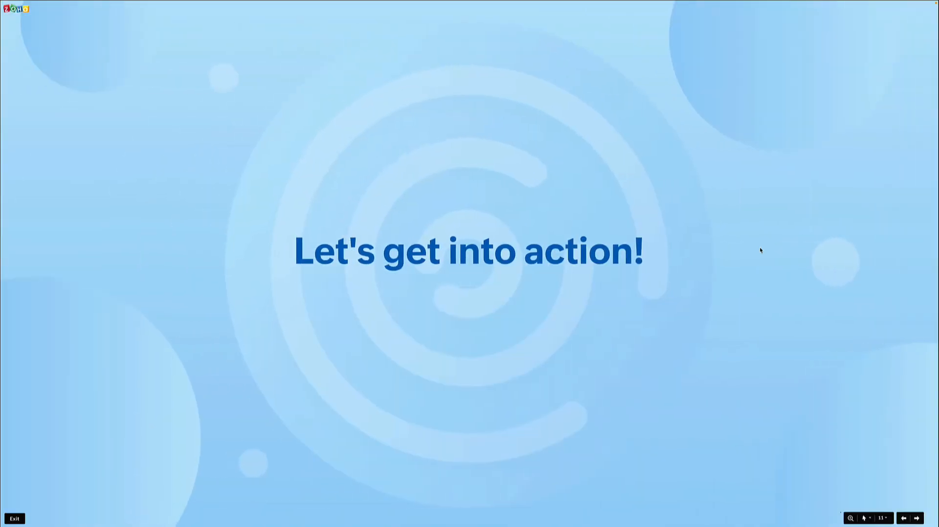
{"action": "key", "text": "Right"}
{"action": "key", "text": "Right"}
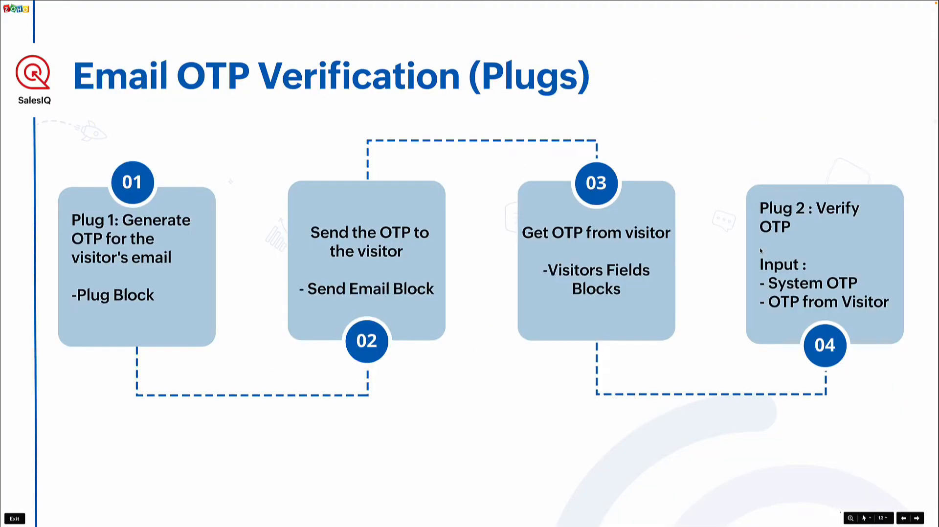
{"action": "key", "text": "Left"}
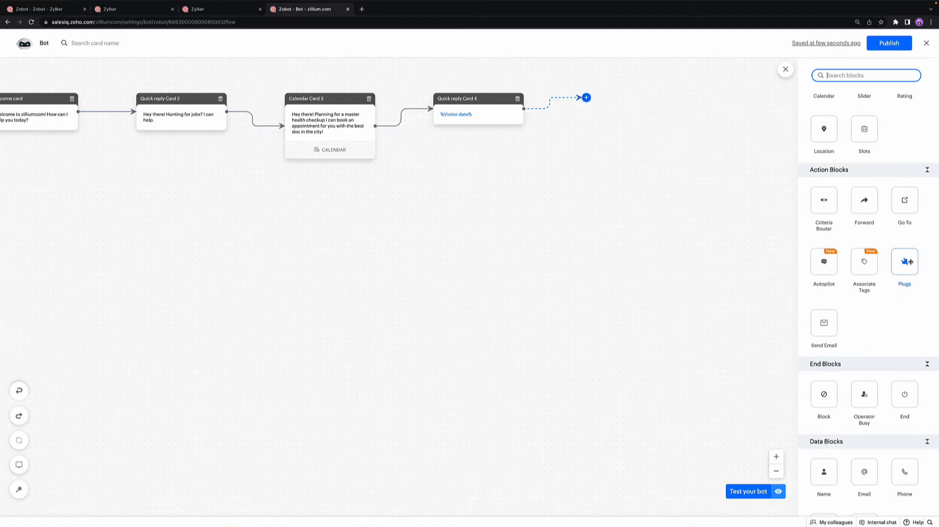
Step: Open a new Plugs block with the VerifyOTP plug and examine its systemotp, visitorotp and otpstatus variable mappings
{"action": "left_click", "coordinate": [904, 260]}
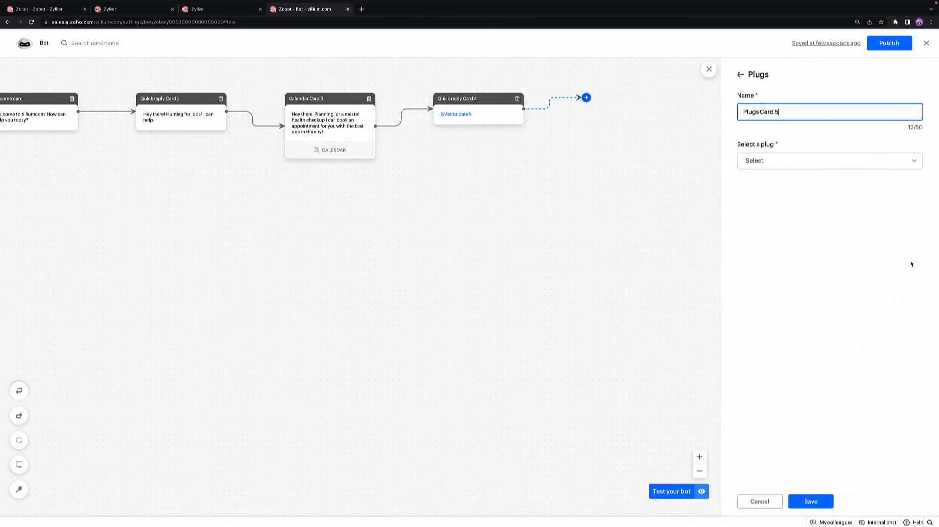
{"action": "left_click", "coordinate": [839, 165]}
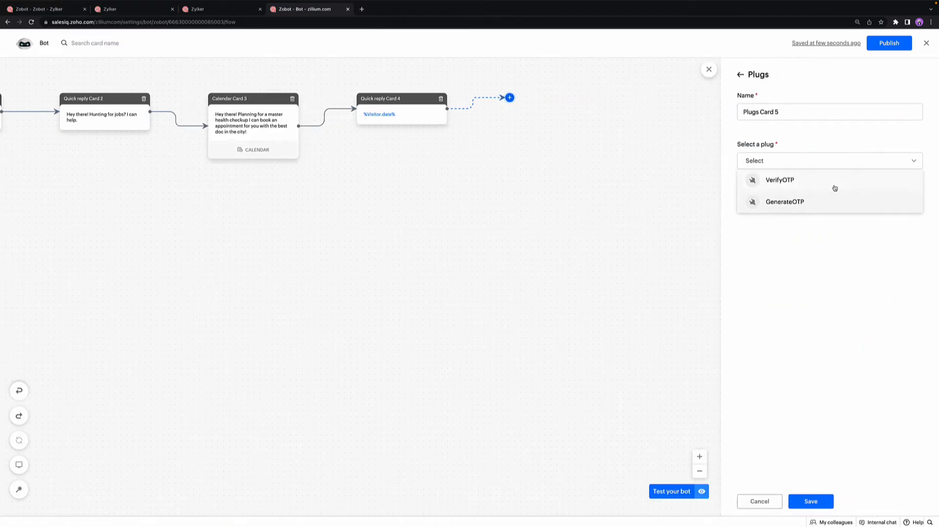
{"action": "left_click", "coordinate": [833, 187]}
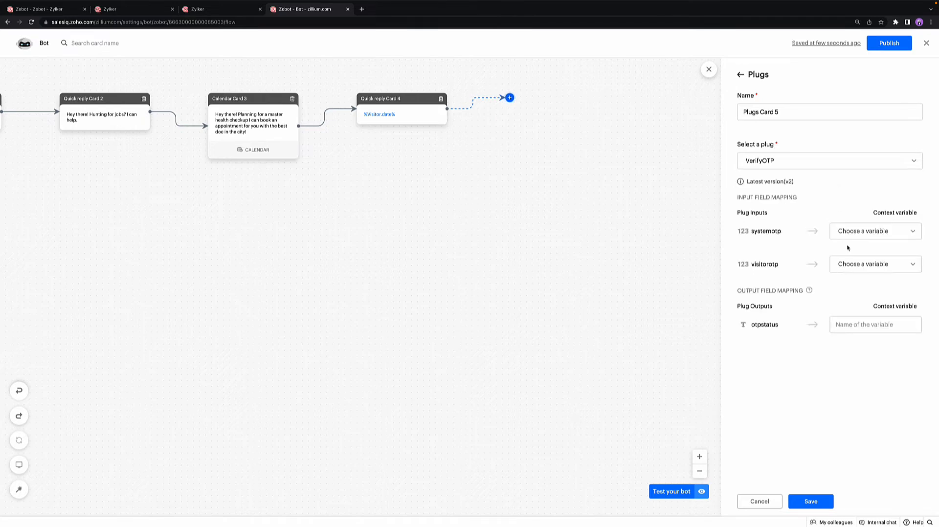
{"action": "left_click", "coordinate": [851, 237]}
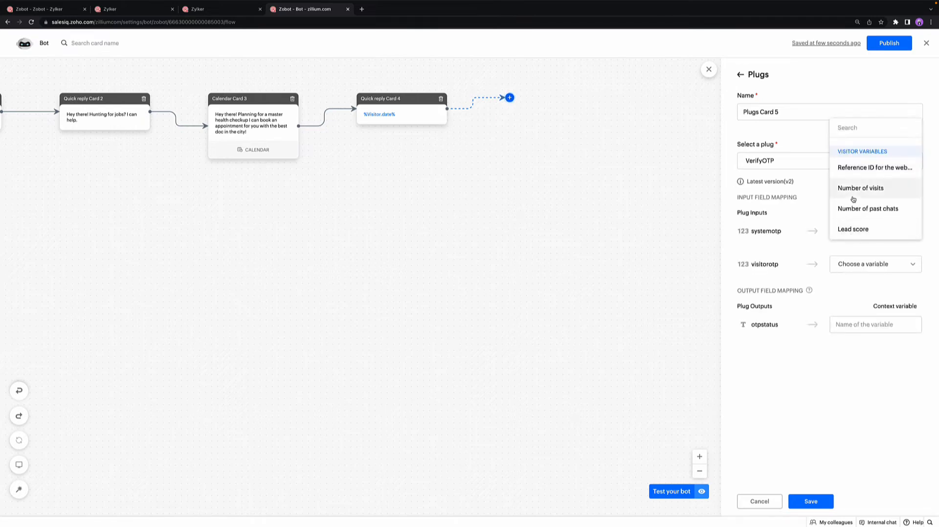
{"action": "left_click", "coordinate": [856, 268]}
{"action": "left_click", "coordinate": [856, 268]}
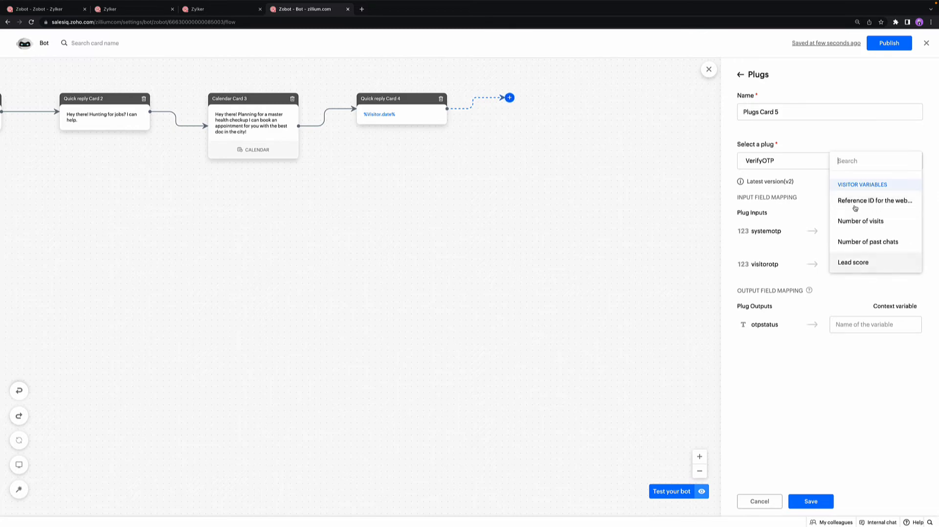
{"action": "left_click", "coordinate": [857, 327]}
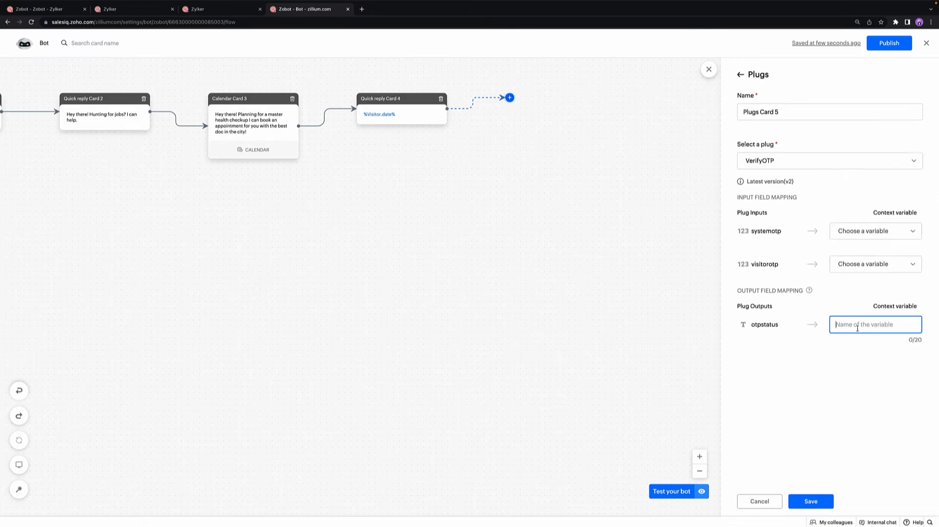
Step: Leave the bot flow for the developer Plugs settings and create a new plug named Test on the Scripts platform
{"action": "left_click", "coordinate": [926, 44]}
{"action": "left_click", "coordinate": [925, 43]}
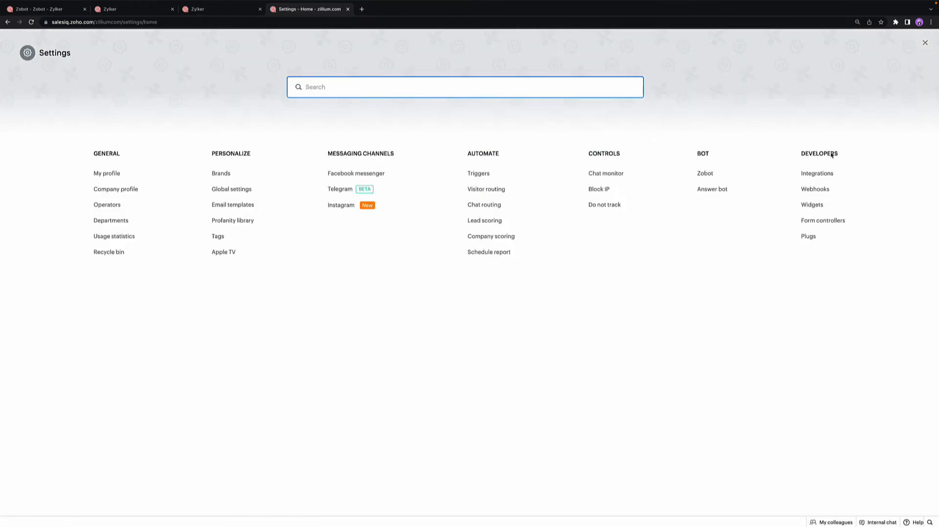
{"action": "left_click", "coordinate": [809, 236]}
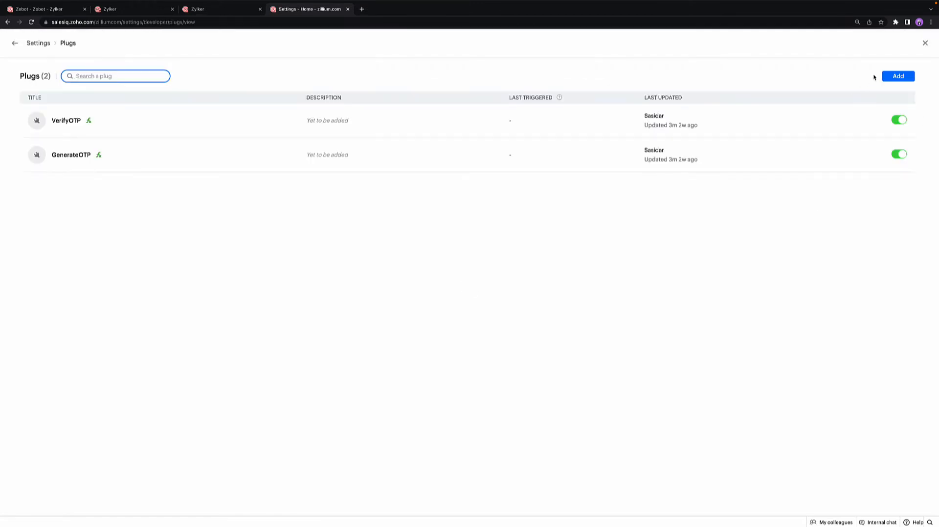
{"action": "left_click", "coordinate": [893, 78]}
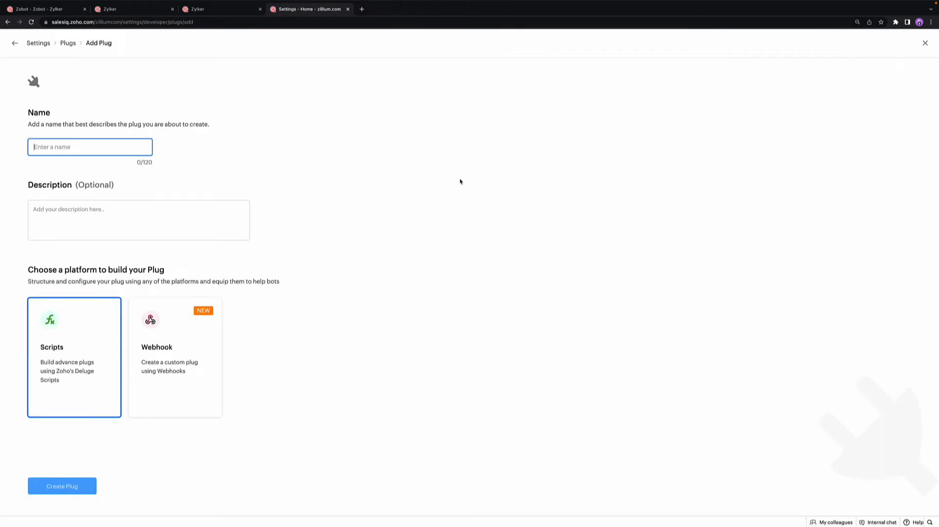
{"action": "type", "text": "Test"}
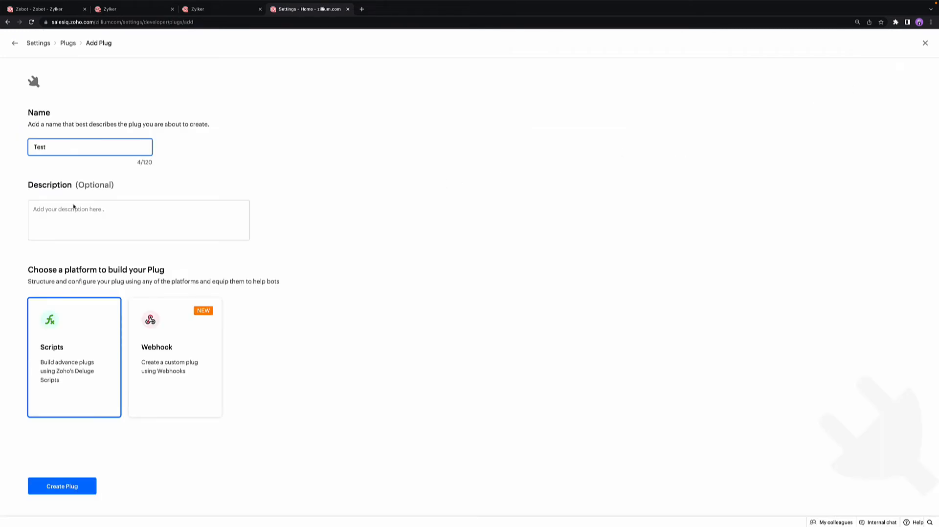
{"action": "left_click", "coordinate": [131, 347]}
{"action": "left_click", "coordinate": [90, 351]}
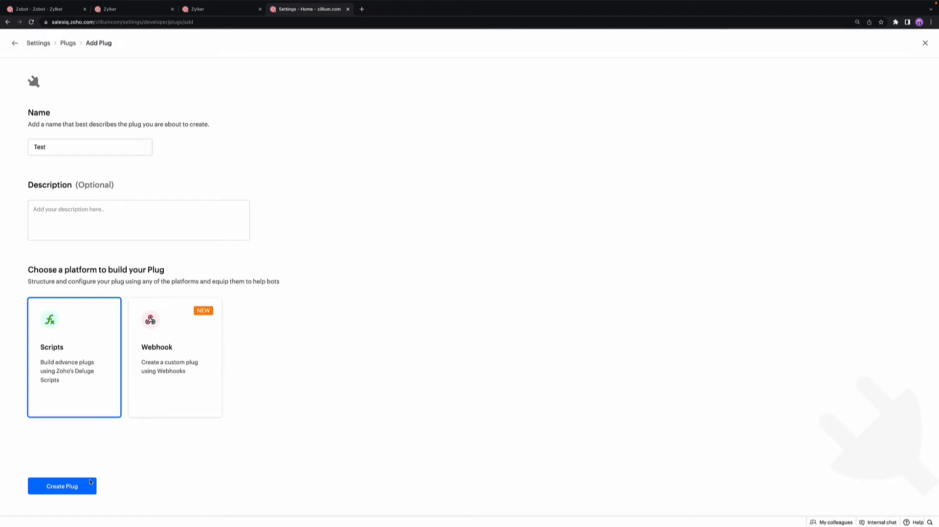
{"action": "left_click", "coordinate": [90, 491]}
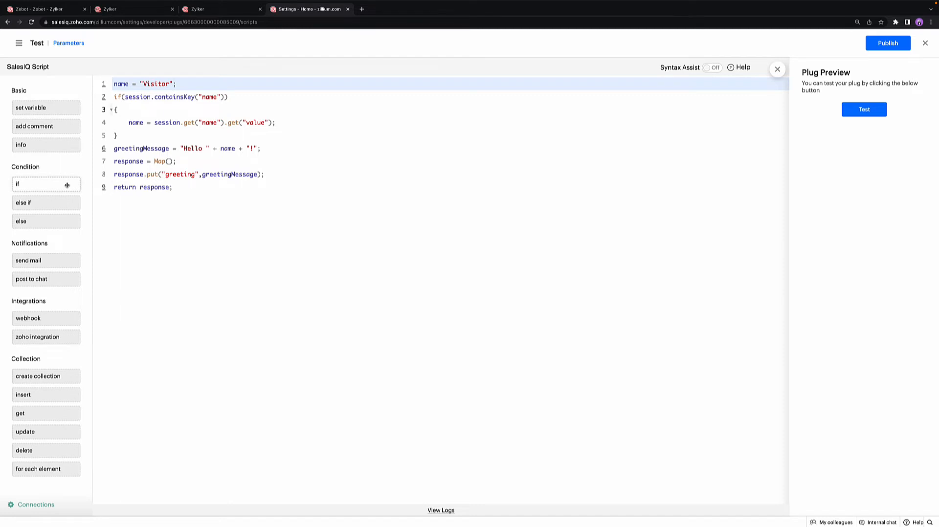
Step: Try out inserting if, else if and webhook snippets below the default code in the Test plug's script
{"action": "left_click_drag", "start_coordinate": [67, 185], "coordinate": [125, 201]}
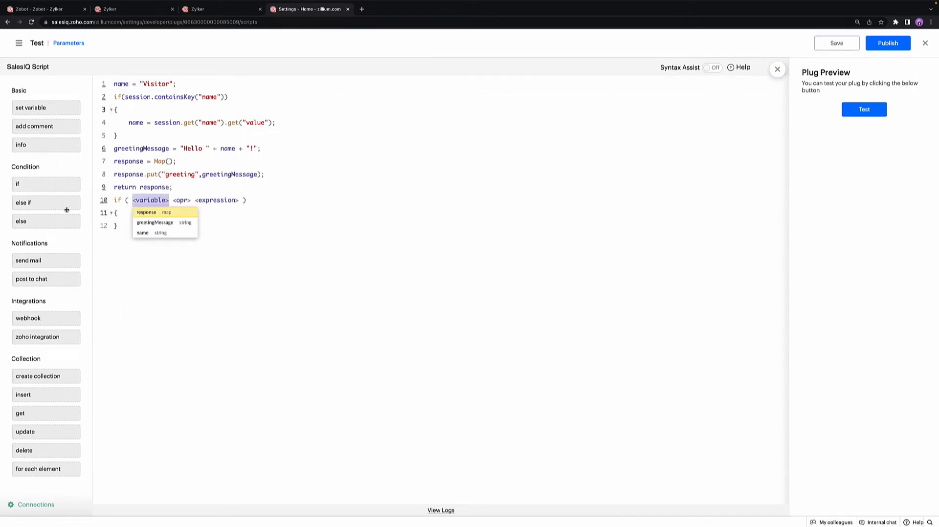
{"action": "left_click_drag", "start_coordinate": [63, 205], "coordinate": [133, 229]}
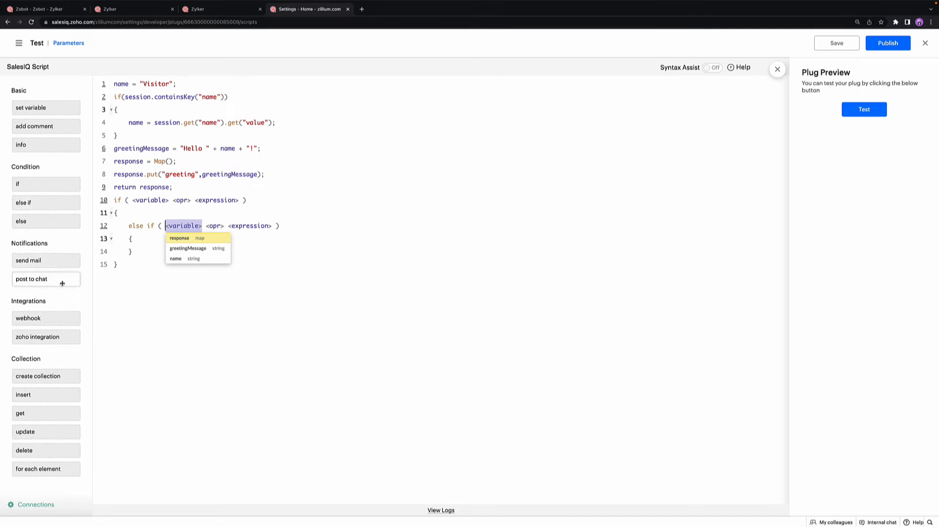
{"action": "left_click_drag", "start_coordinate": [62, 319], "coordinate": [149, 241]}
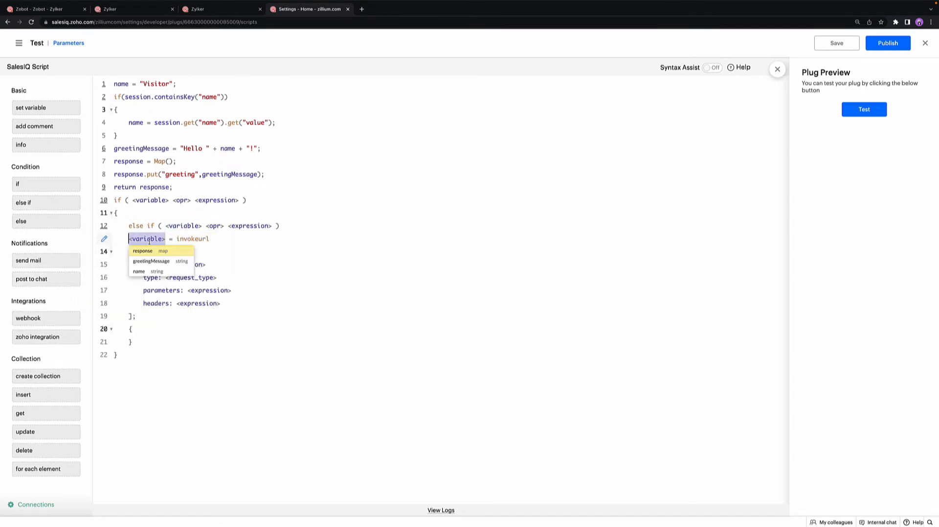
Step: Examine the Test plug's name input and greeting output parameters, and close the configuration without changes
{"action": "left_click", "coordinate": [74, 49]}
{"action": "left_click", "coordinate": [153, 163]}
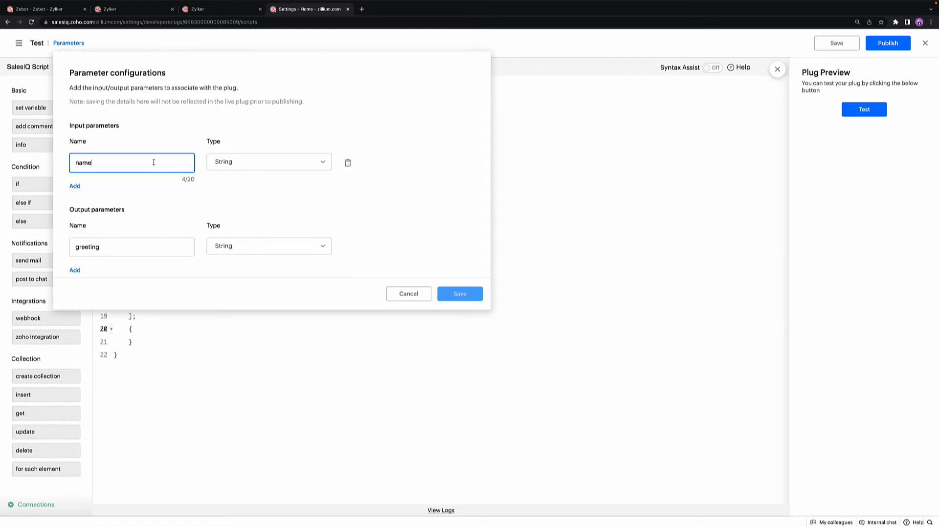
{"action": "left_click", "coordinate": [156, 253]}
{"action": "left_click", "coordinate": [397, 294]}
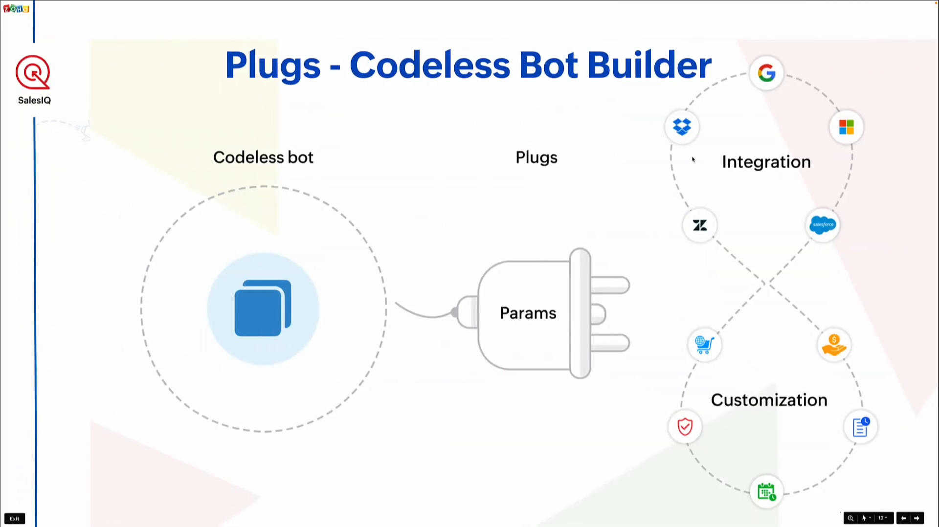
{"action": "key", "text": "Right"}
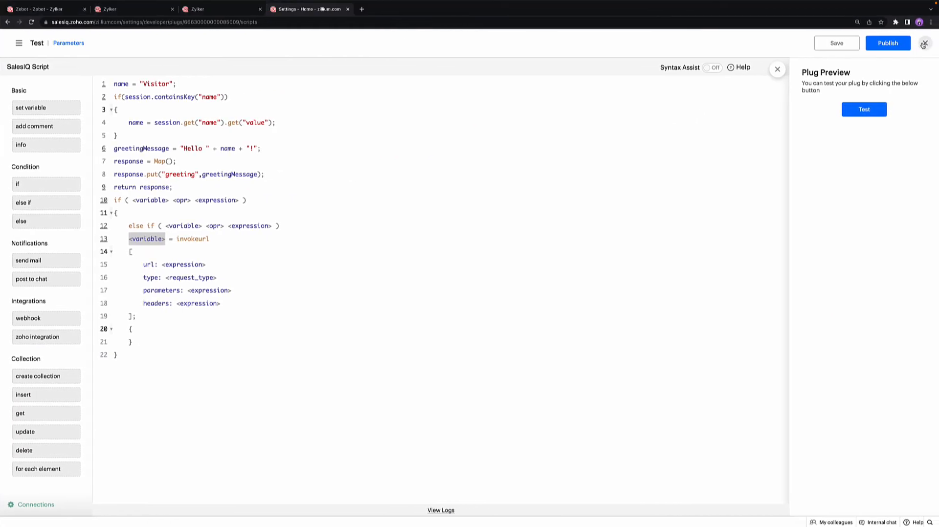
Step: Discard the Test plug's unsaved script changes and open the code of the GenerateOTP plug
{"action": "left_click", "coordinate": [923, 44]}
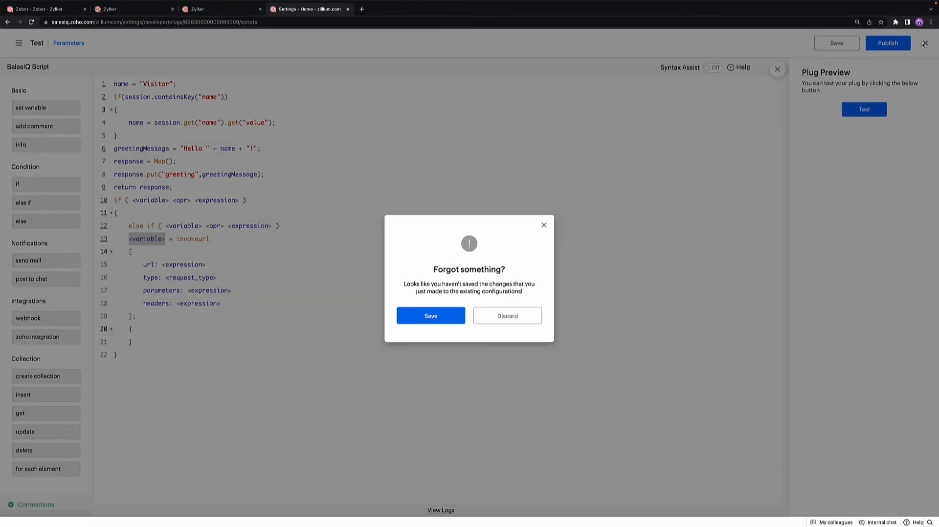
{"action": "left_click", "coordinate": [491, 318]}
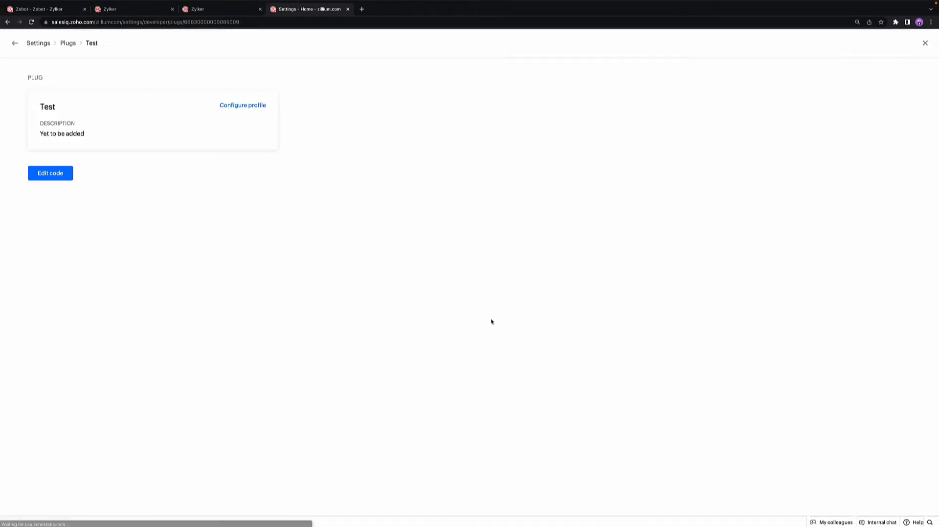
{"action": "left_click", "coordinate": [15, 43]}
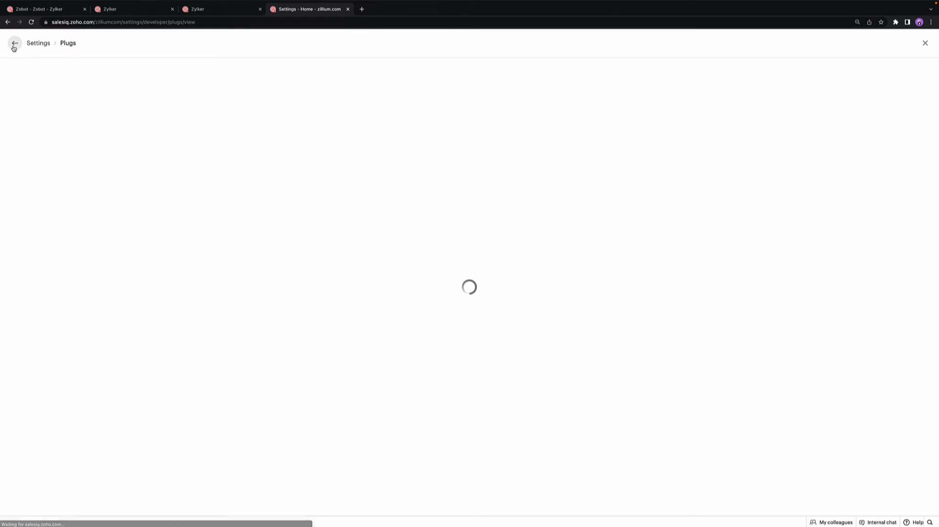
{"action": "left_click", "coordinate": [319, 189]}
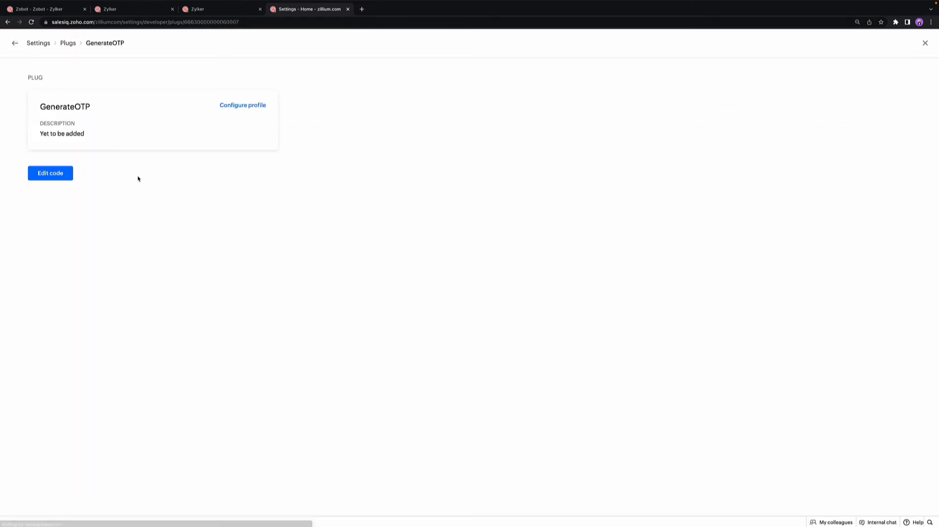
{"action": "left_click", "coordinate": [70, 179]}
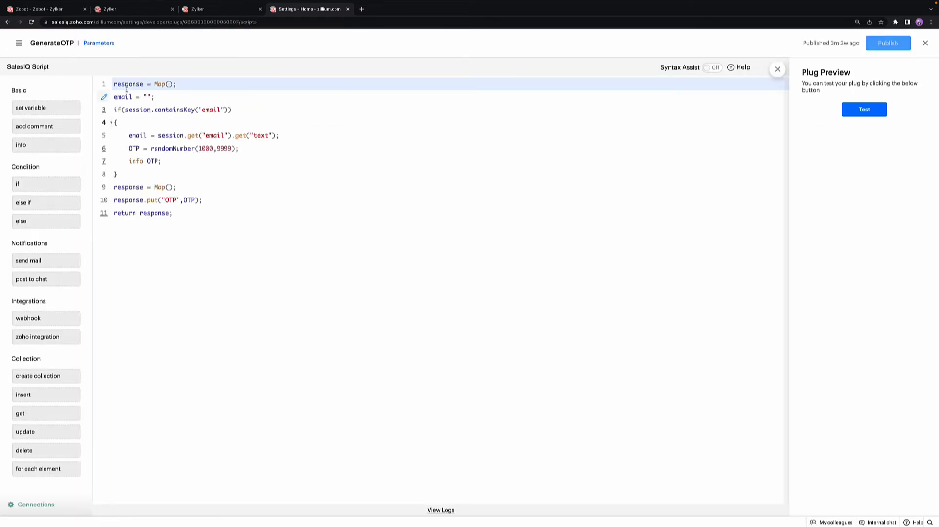
Step: Examine the GenerateOTP plug's email input parameter and OTP output parameter, and close the configuration without changes
{"action": "left_click", "coordinate": [100, 45]}
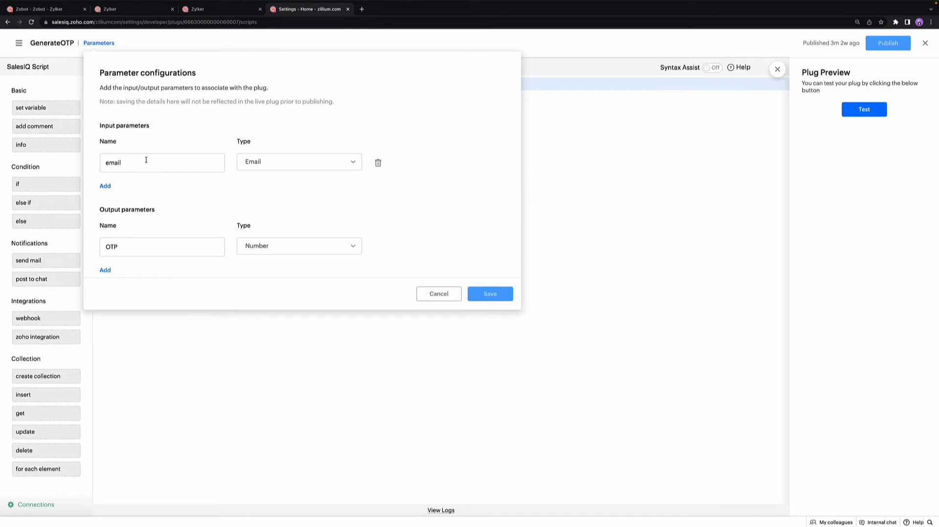
{"action": "left_click_drag", "start_coordinate": [147, 160], "coordinate": [95, 162]}
{"action": "left_click", "coordinate": [157, 181]}
{"action": "scroll", "coordinate": [159, 180], "scroll_direction": "down", "scroll_amount": 1}
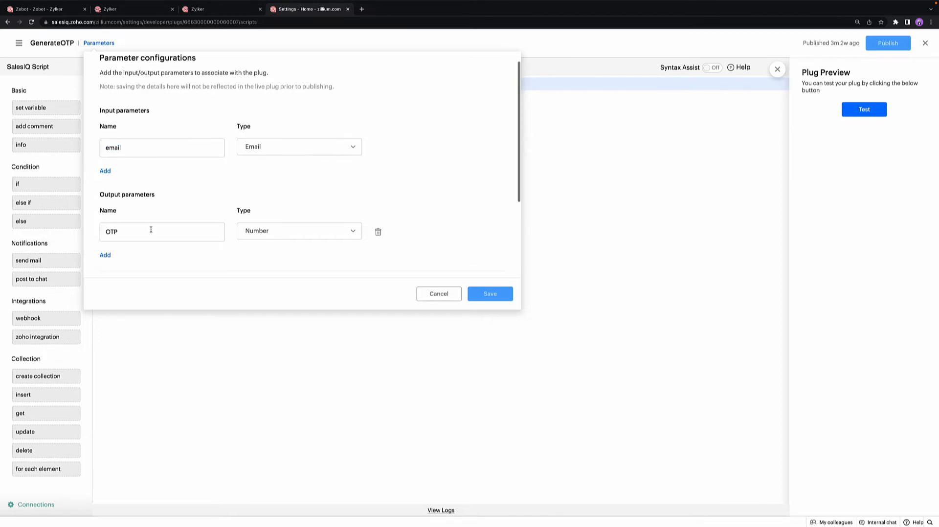
{"action": "left_click_drag", "start_coordinate": [151, 230], "coordinate": [117, 226]}
{"action": "left_click", "coordinate": [207, 190]}
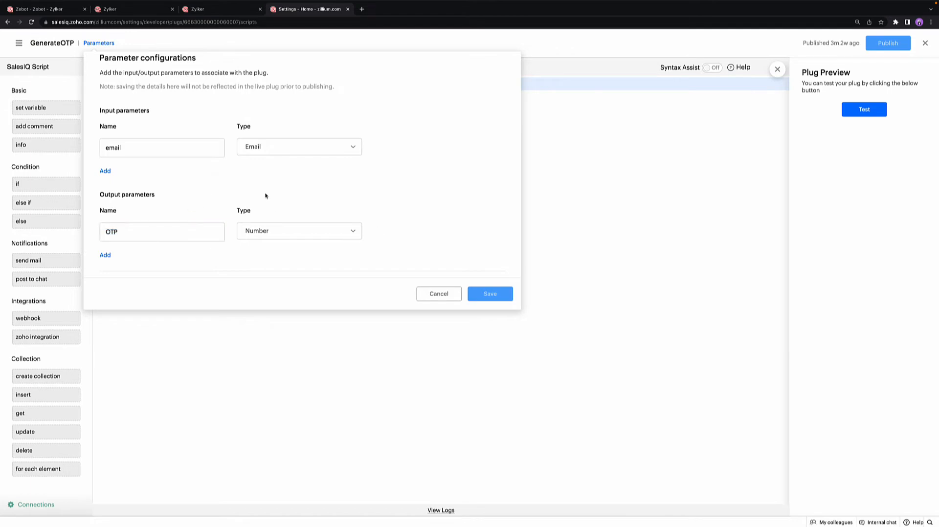
{"action": "left_click", "coordinate": [438, 295]}
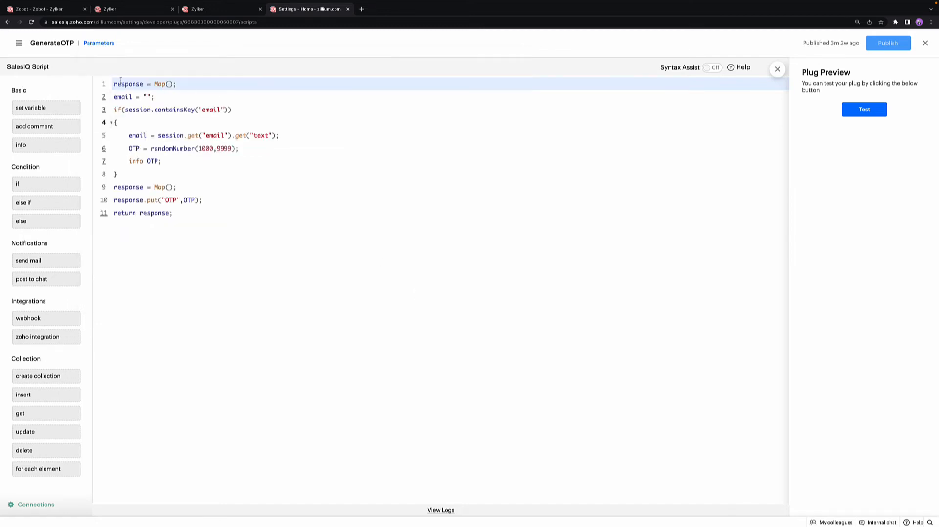
Step: Inspect the randomNumber(1000,9999) call and the OTP response line in the script, and compare them with the OTP output parameter
{"action": "left_click", "coordinate": [239, 149]}
{"action": "left_click_drag", "start_coordinate": [239, 148], "coordinate": [150, 148]}
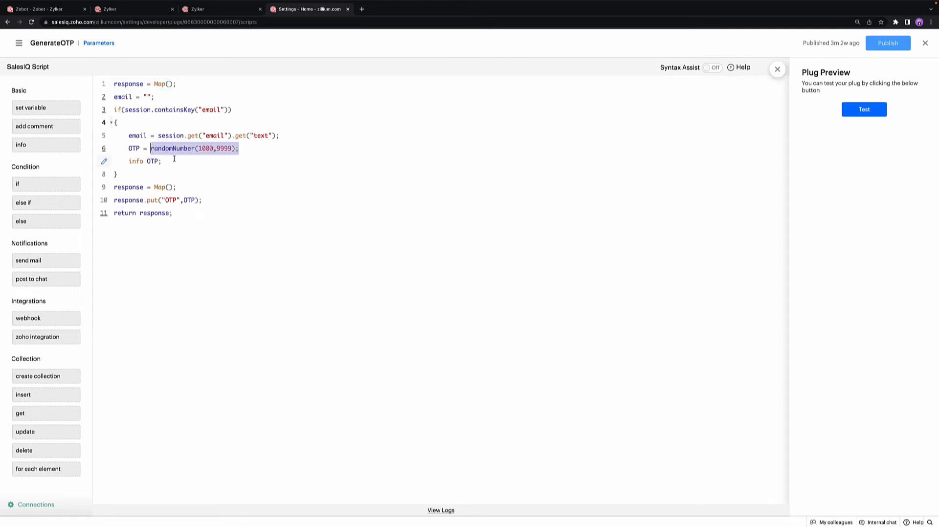
{"action": "left_click", "coordinate": [175, 160]}
{"action": "left_click_drag", "start_coordinate": [195, 200], "coordinate": [185, 200]}
{"action": "left_click", "coordinate": [93, 43]}
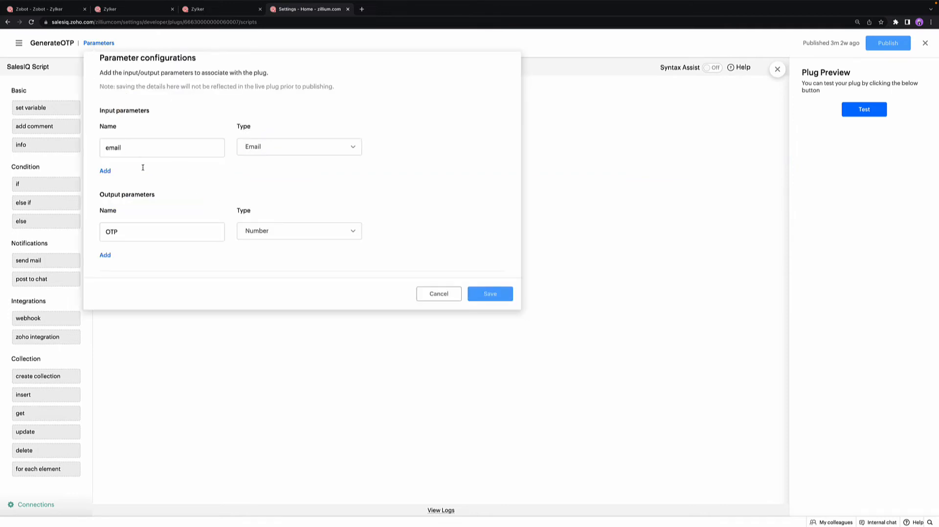
{"action": "double_click", "coordinate": [145, 226]}
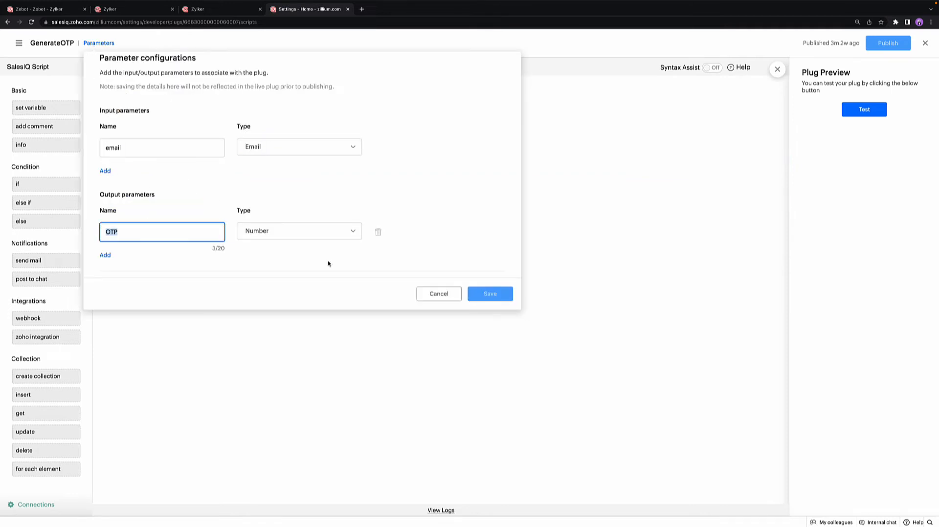
{"action": "left_click", "coordinate": [428, 294]}
Step: Test the GenerateOTP plug with a sample email address and compare the OTP in the output response with the logs
{"action": "left_click", "coordinate": [848, 116]}
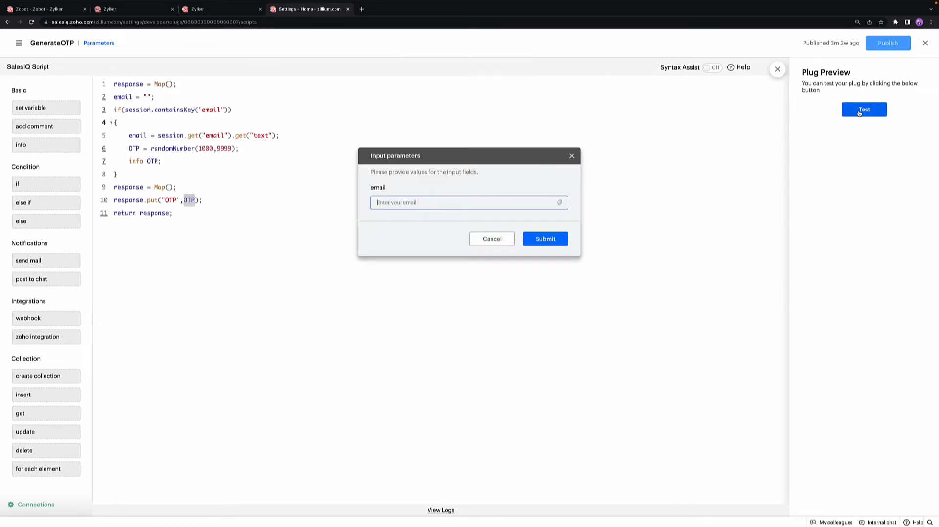
{"action": "key", "text": "Return"}
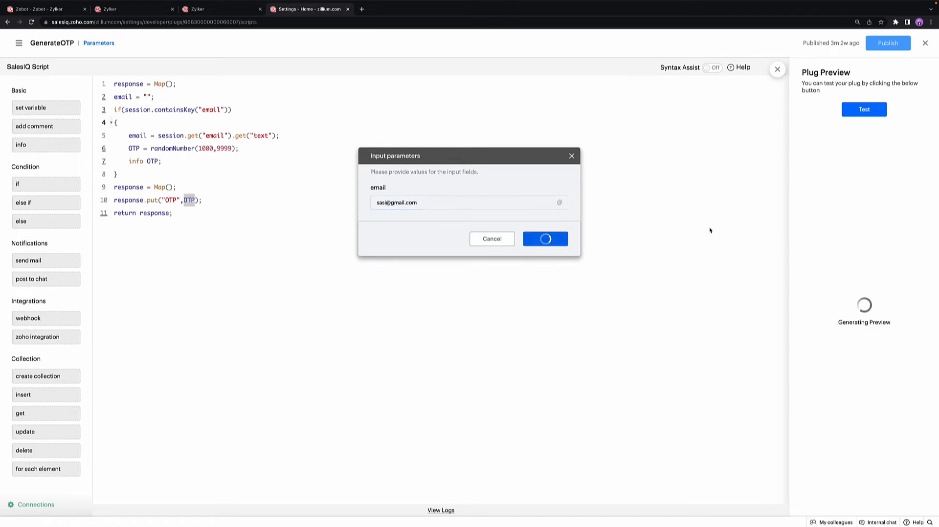
{"action": "double_click", "coordinate": [864, 182]}
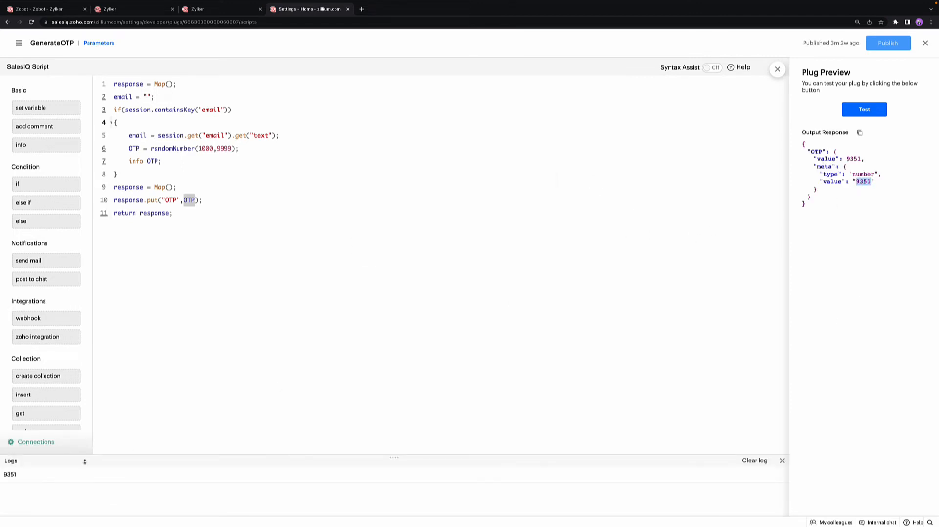
{"action": "left_click_drag", "start_coordinate": [25, 476], "coordinate": [4, 475]}
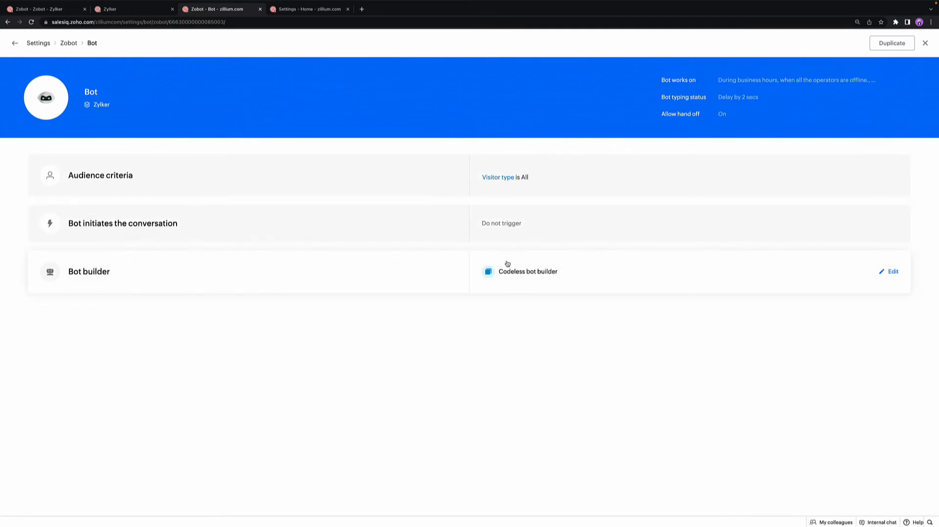
Step: In the bot's codeless flow, disconnect Quick reply Card 2 from the Welcome card and attach an Email block with its default settings instead
{"action": "left_click", "coordinate": [508, 263]}
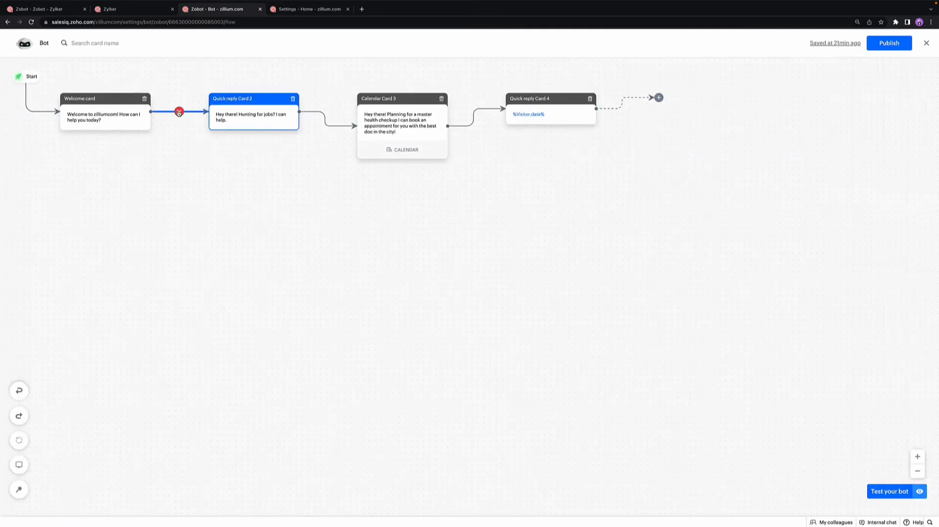
{"action": "left_click", "coordinate": [179, 112]}
{"action": "left_click", "coordinate": [213, 98]}
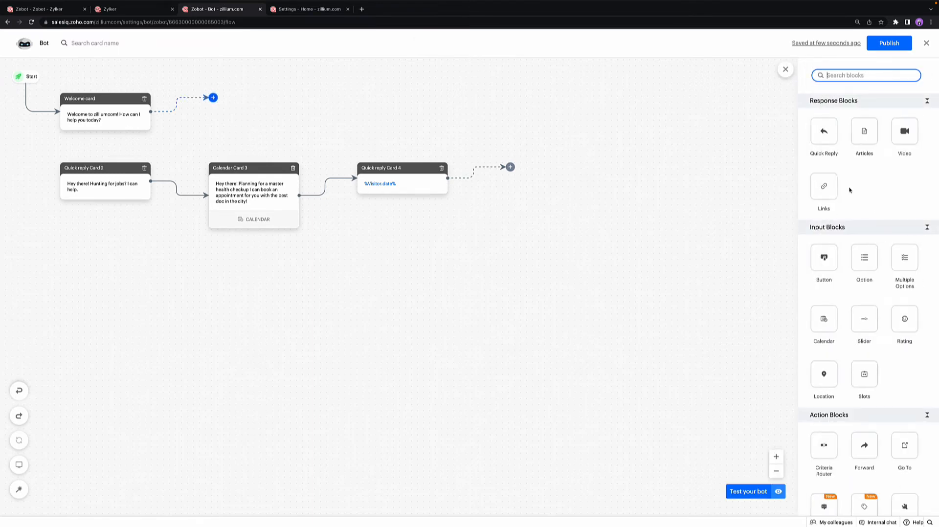
{"action": "scroll", "coordinate": [849, 190], "scroll_direction": "down", "scroll_amount": 5}
{"action": "scroll", "coordinate": [850, 190], "scroll_direction": "down", "scroll_amount": 1}
{"action": "left_click", "coordinate": [862, 397]}
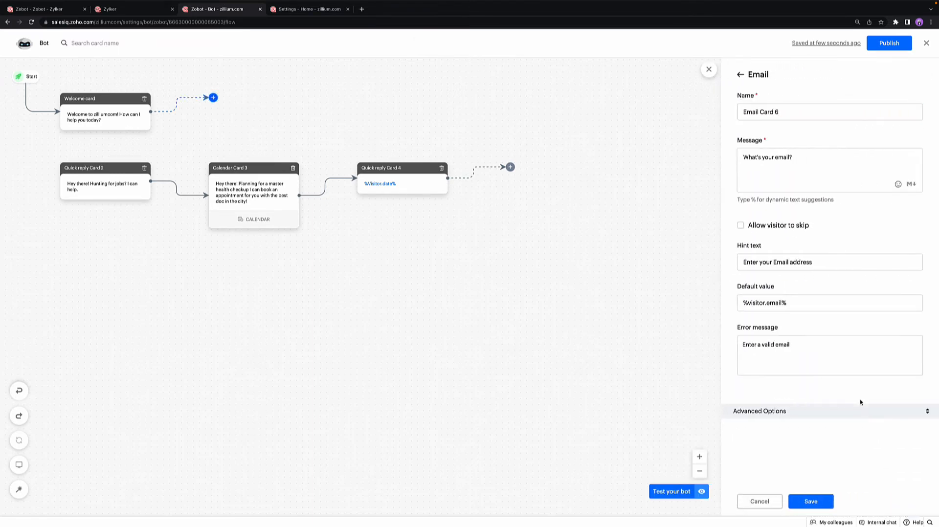
{"action": "left_click", "coordinate": [826, 502]}
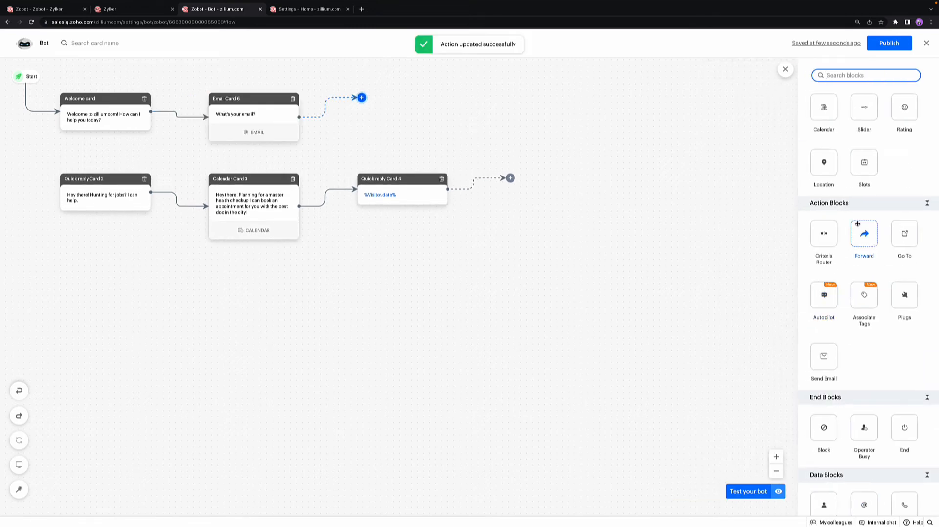
Step: Add a Plugs block after Email Card 6, select the GenerateOTP plug, and map its email input to the Email variable
{"action": "left_click", "coordinate": [904, 294]}
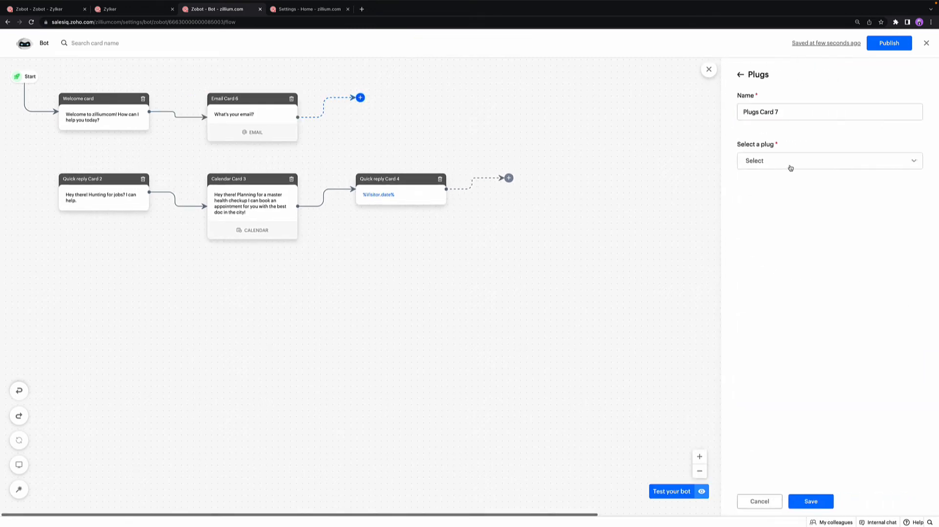
{"action": "left_click", "coordinate": [791, 166]}
{"action": "left_click", "coordinate": [794, 201]}
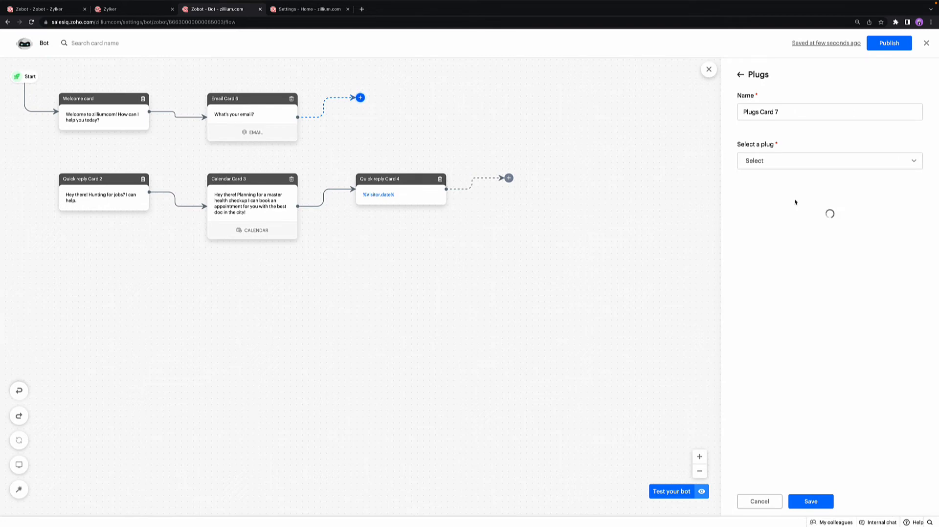
{"action": "left_click", "coordinate": [849, 232]}
{"action": "left_click", "coordinate": [847, 231]}
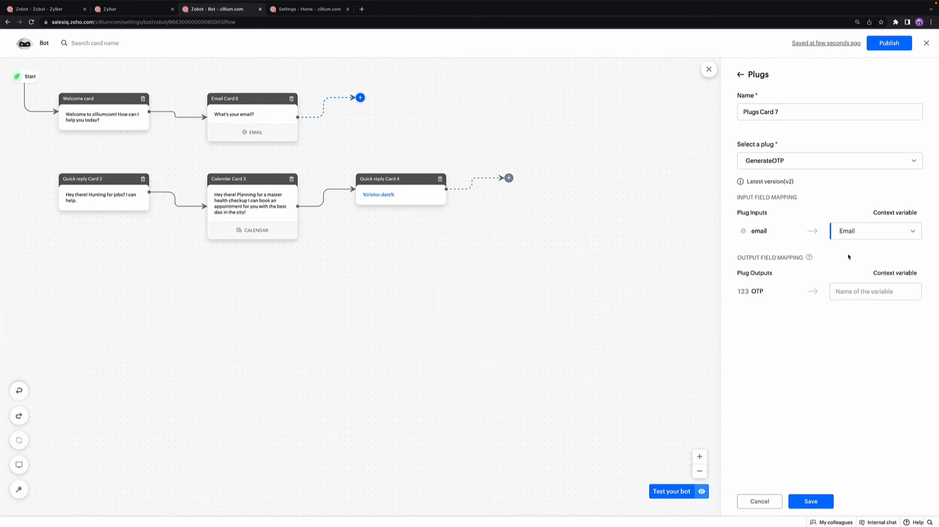
Step: Map the plug's OTP output to the context variable system.otp and save the card
{"action": "left_click", "coordinate": [849, 290]}
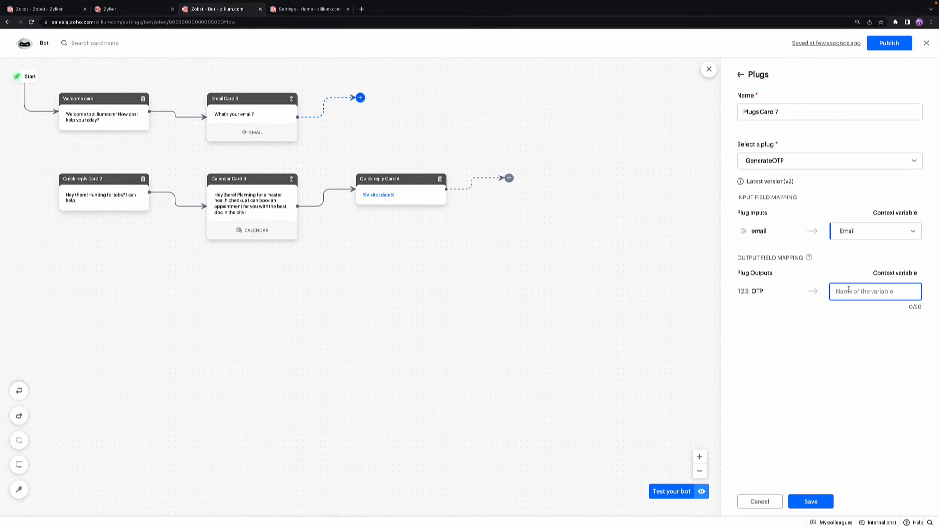
{"action": "type", "text": "system.otp"}
{"action": "left_click", "coordinate": [814, 503]}
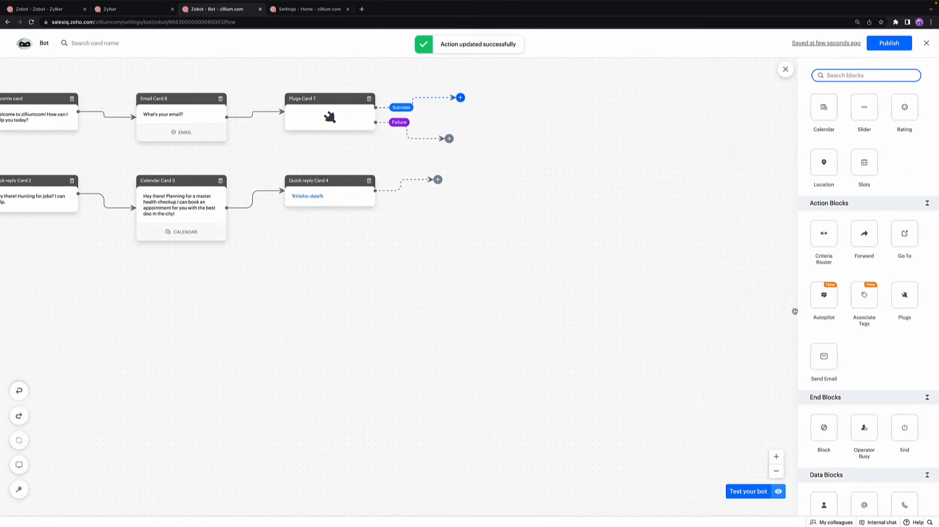
Step: Attach a Send Email block to the plug's Success branch, addressed to the Email visitor variable and a suggested recipient, without CC
{"action": "left_click", "coordinate": [823, 356]}
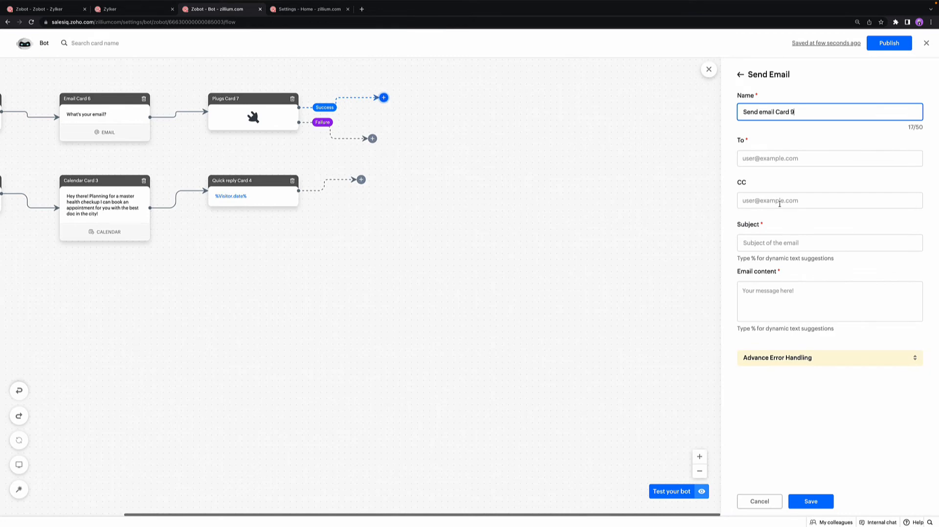
{"action": "left_click", "coordinate": [777, 158]}
{"action": "left_click", "coordinate": [771, 202]}
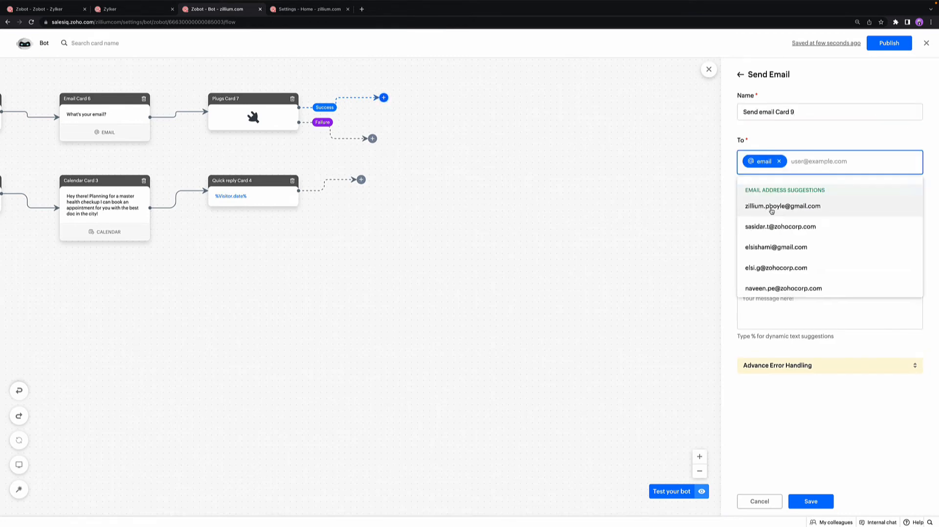
{"action": "left_click", "coordinate": [775, 226]}
{"action": "left_click", "coordinate": [709, 234]}
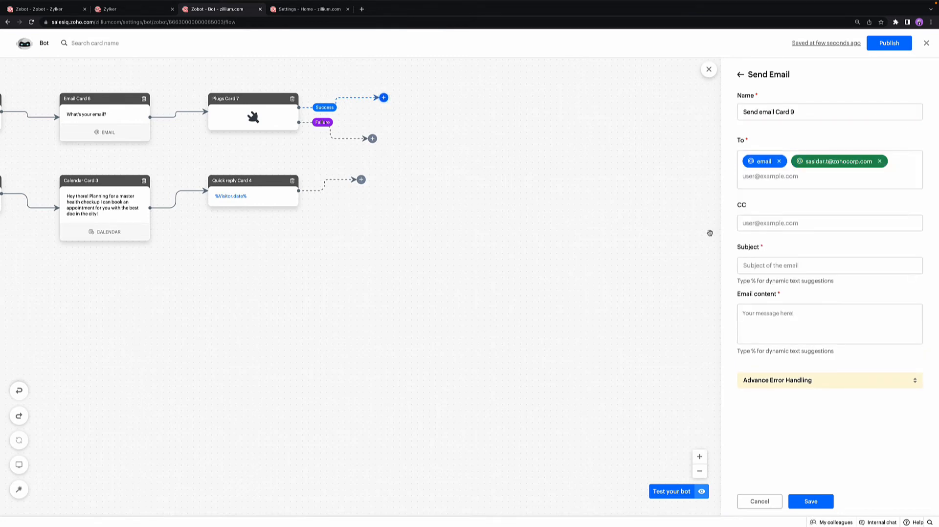
{"action": "left_click", "coordinate": [783, 224]}
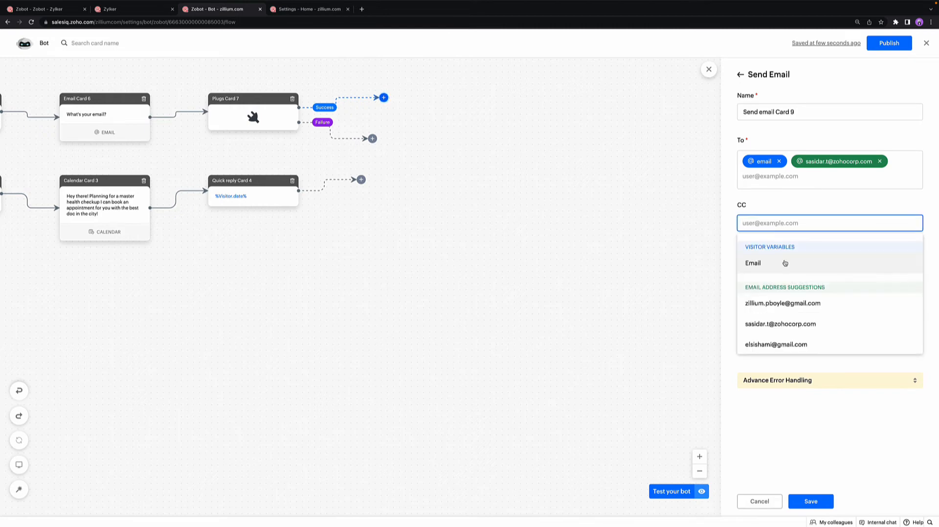
{"action": "left_click", "coordinate": [679, 268]}
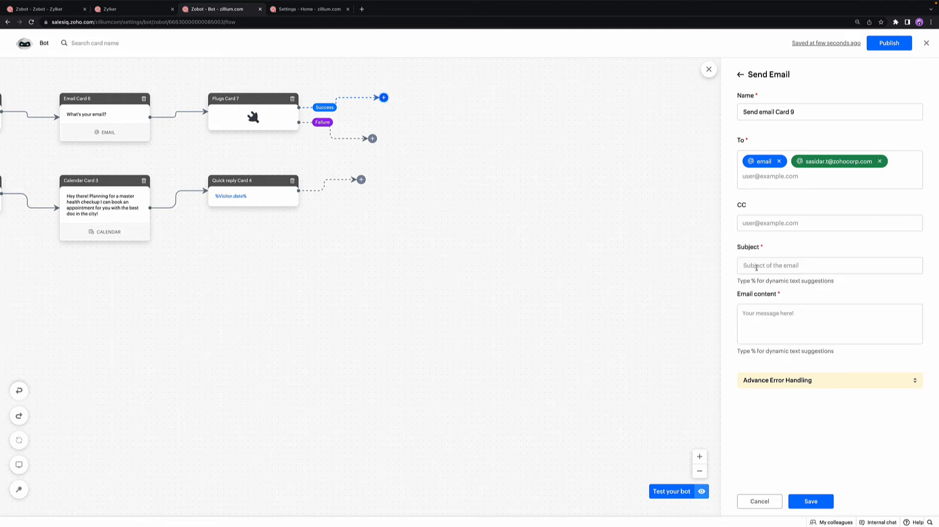
Step: Give the email the subject "OTP Verification" and the content %system.otp%, and save the card
{"action": "left_click", "coordinate": [756, 268]}
{"action": "type", "text": "O"}
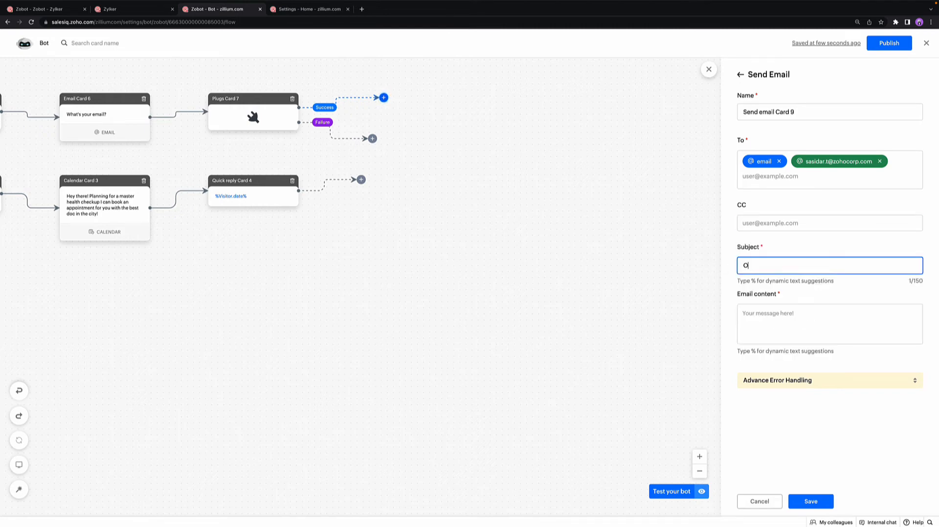
{"action": "type", "text": "TP Verification"}
{"action": "left_click", "coordinate": [757, 317]}
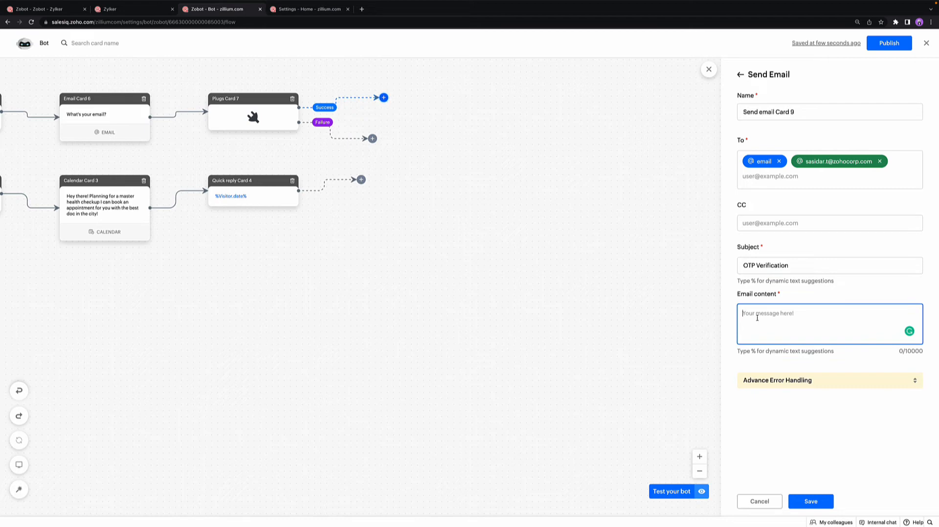
{"action": "type", "text": "%otp"}
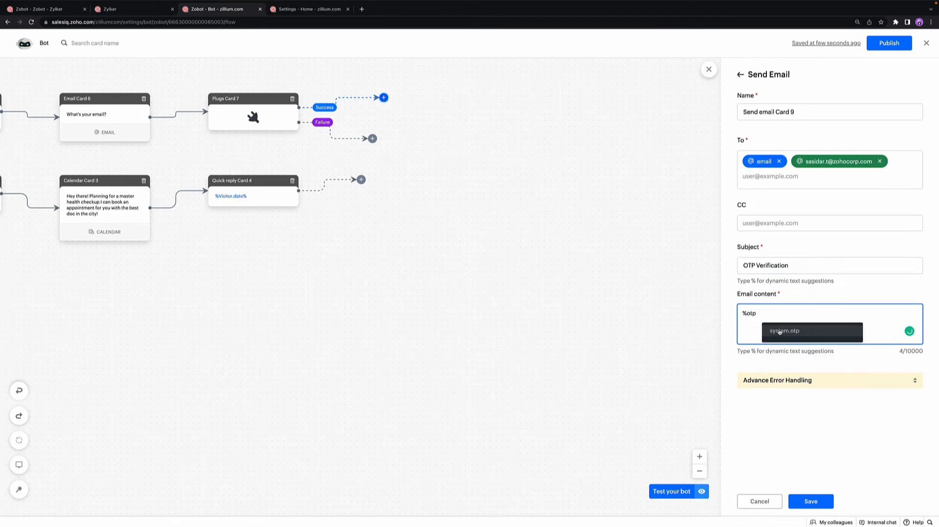
{"action": "left_click", "coordinate": [780, 332]}
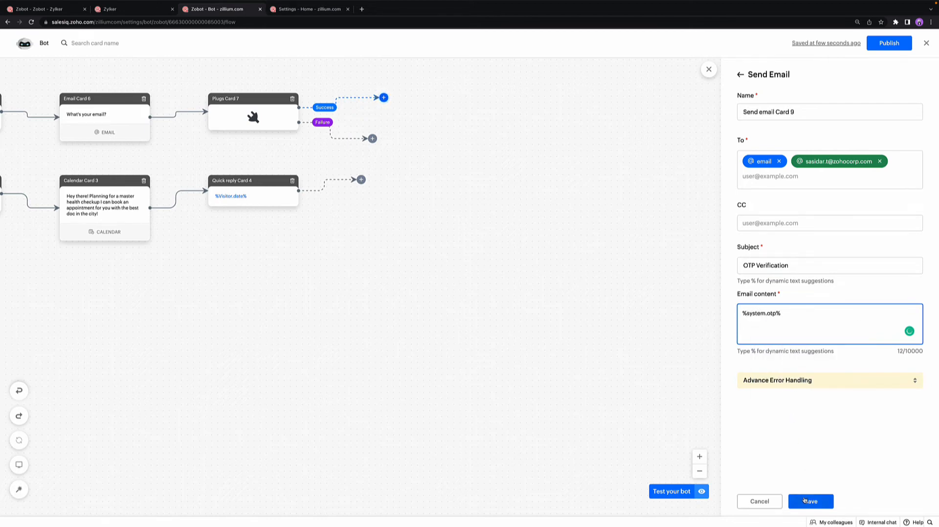
{"action": "left_click", "coordinate": [805, 501]}
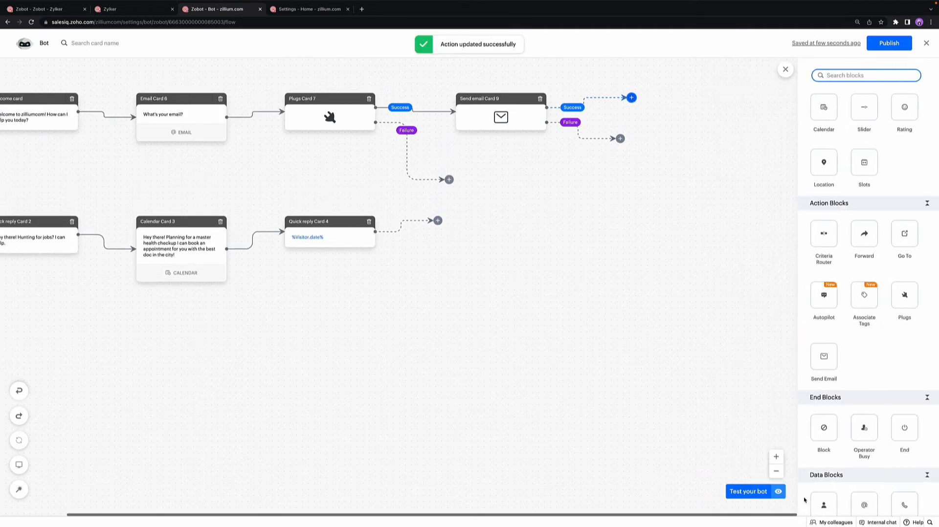
Step: Test the bot by submitting a sample email address, check the generated OTP in the logs, and close the logs
{"action": "left_click", "coordinate": [742, 491]}
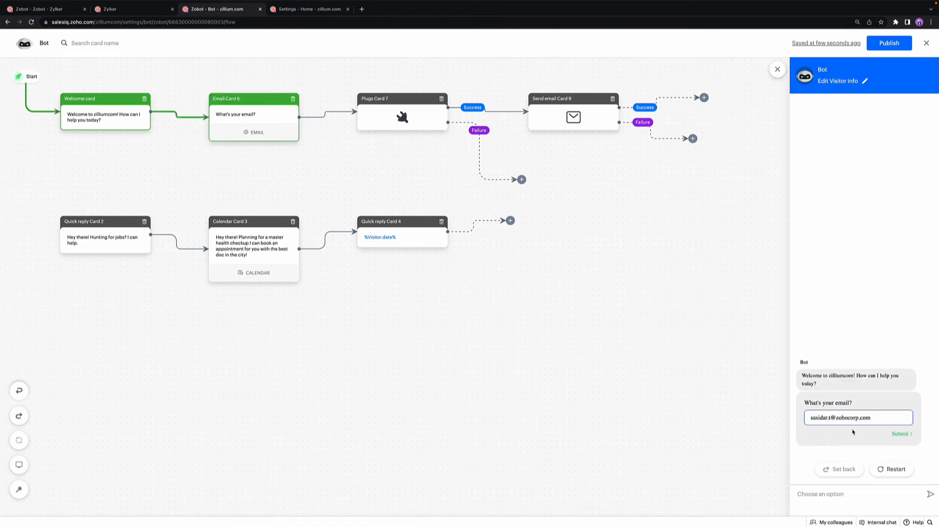
{"action": "key", "text": "Return"}
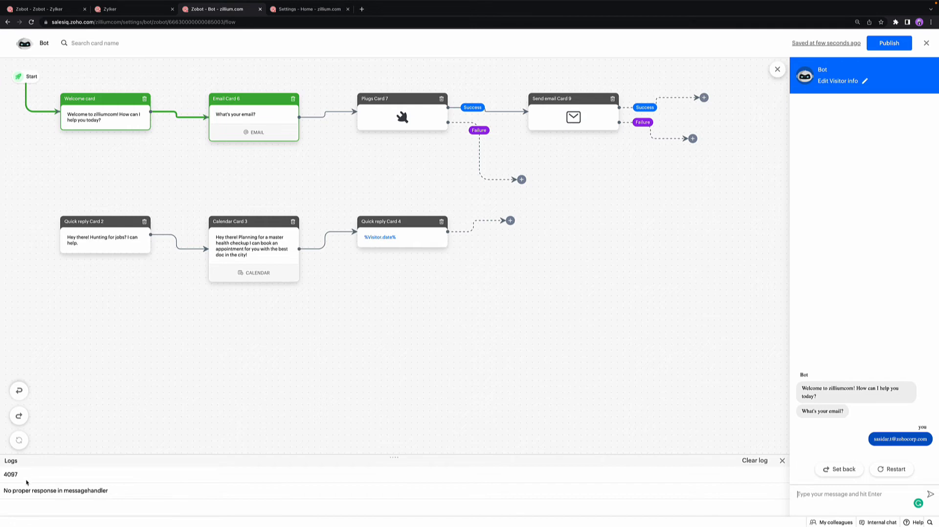
{"action": "left_click_drag", "start_coordinate": [23, 475], "coordinate": [0, 476]}
{"action": "left_click", "coordinate": [782, 460]}
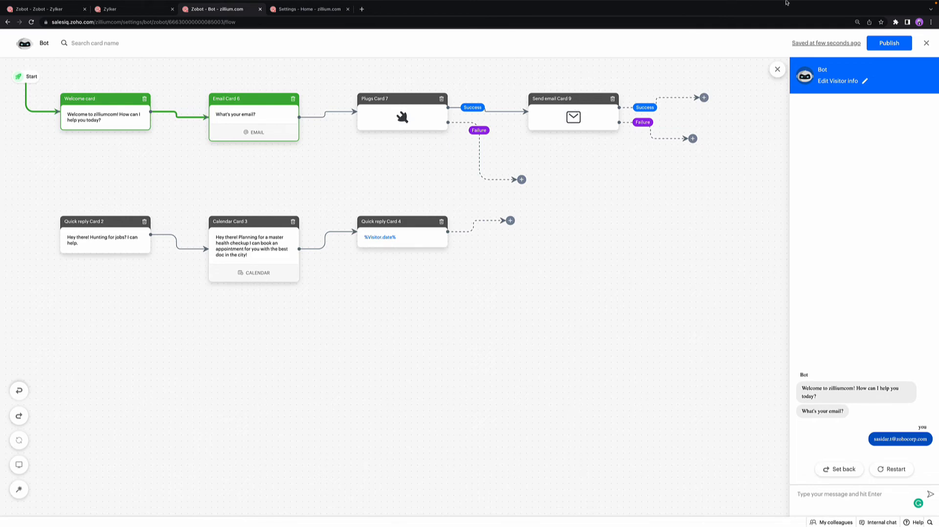
Step: Leave the bot's flow and open the bot named Zobot from the Zobot settings list
{"action": "left_click", "coordinate": [925, 44]}
{"action": "left_click", "coordinate": [924, 45]}
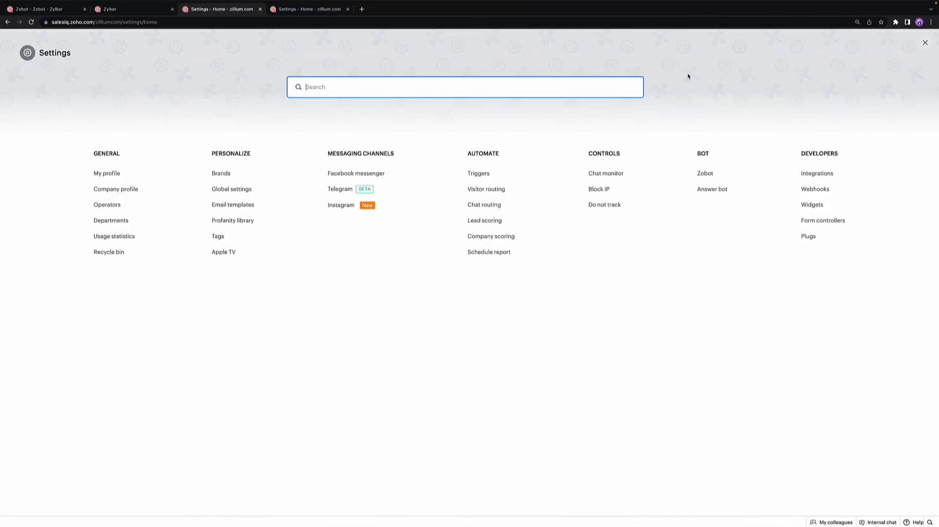
{"action": "left_click", "coordinate": [699, 175]}
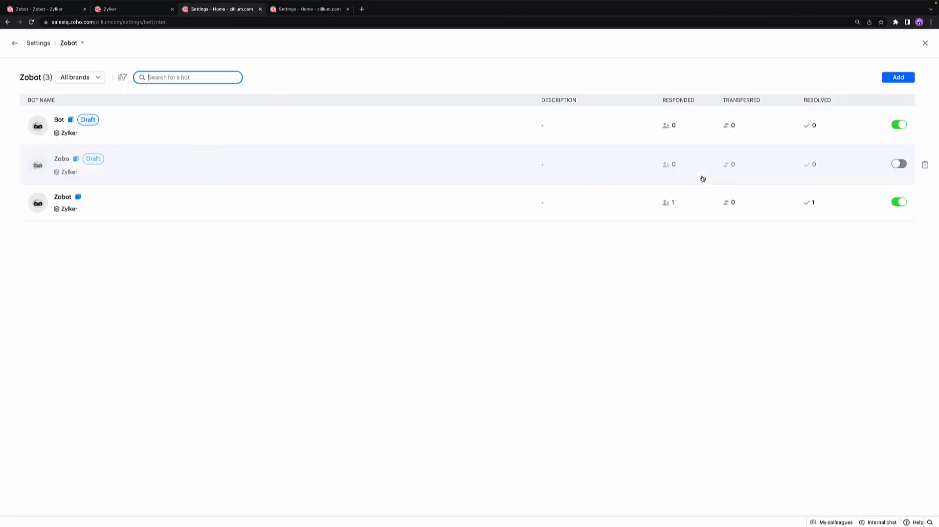
{"action": "left_click", "coordinate": [326, 193]}
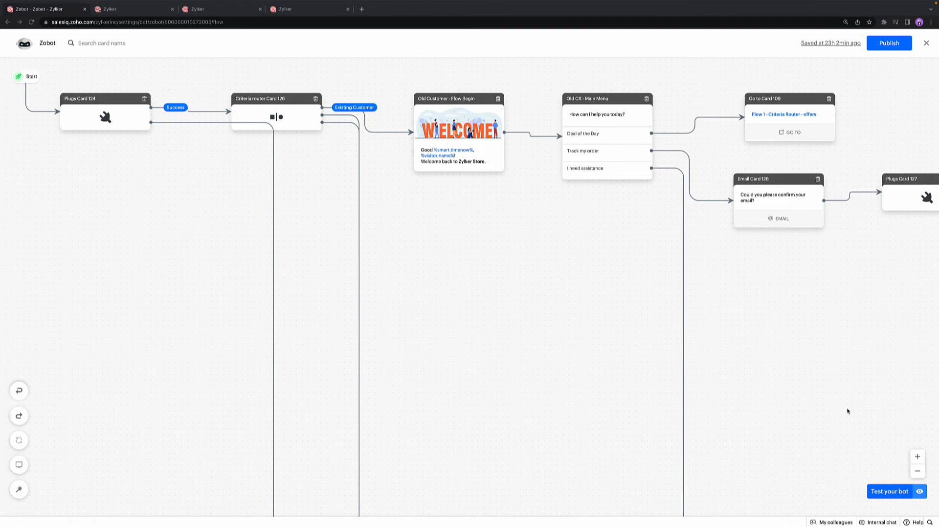
Step: Switch to the browser tab with Zylker's Zobot flow and examine the overall card structure from the start
{"action": "scroll", "coordinate": [847, 411], "scroll_direction": "right", "scroll_amount": 3}
{"action": "scroll", "coordinate": [848, 411], "scroll_direction": "left", "scroll_amount": 3}
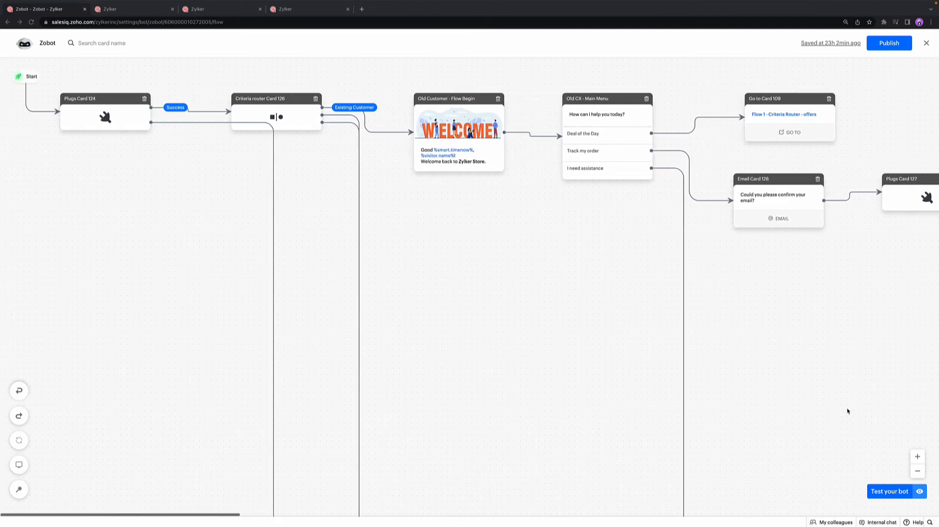
{"action": "scroll", "coordinate": [848, 411], "scroll_direction": "down", "scroll_amount": 10}
{"action": "scroll", "coordinate": [848, 411], "scroll_direction": "up", "scroll_amount": 3}
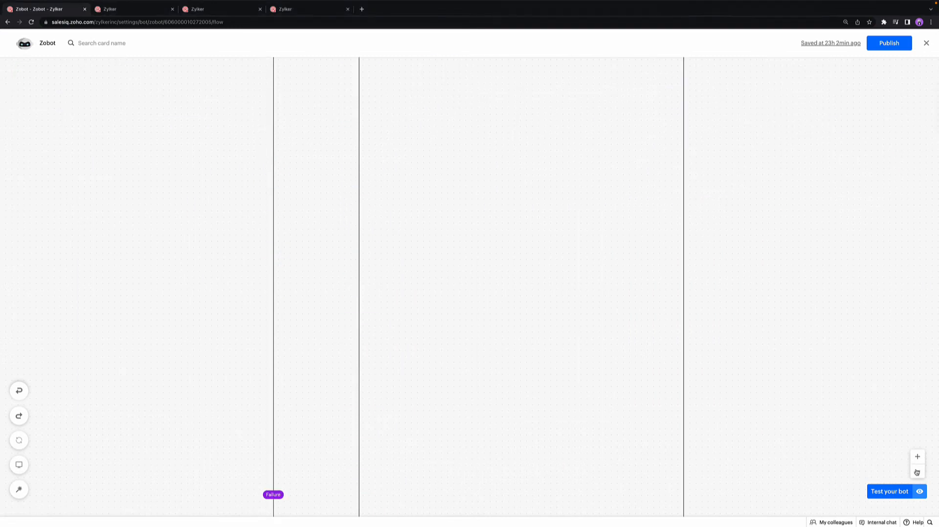
{"action": "left_click", "coordinate": [917, 472]}
{"action": "left_click", "coordinate": [917, 471]}
{"action": "left_click", "coordinate": [916, 472]}
{"action": "left_click", "coordinate": [917, 472]}
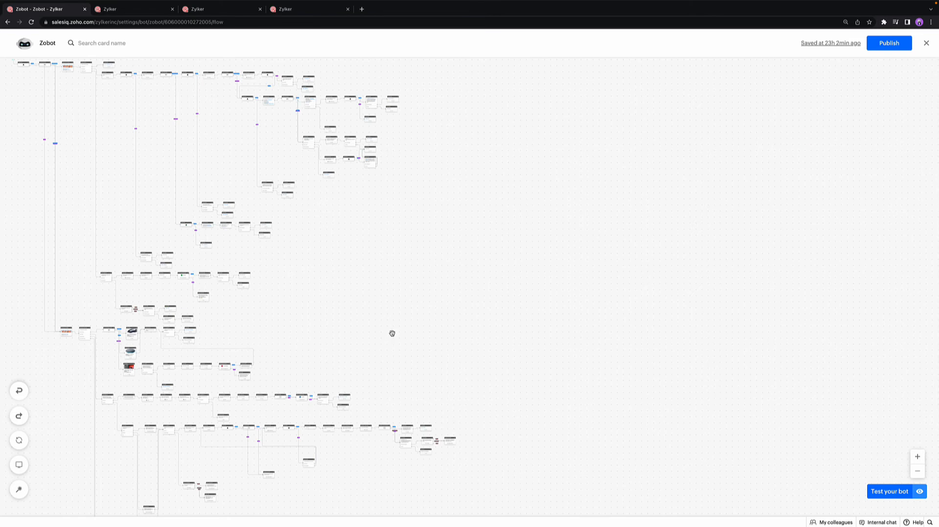
{"action": "scroll", "coordinate": [392, 331], "scroll_direction": "down", "scroll_amount": 3}
{"action": "scroll", "coordinate": [391, 333], "scroll_direction": "up", "scroll_amount": 3}
{"action": "left_click", "coordinate": [917, 457]}
{"action": "left_click", "coordinate": [917, 457]}
{"action": "left_click", "coordinate": [917, 457]}
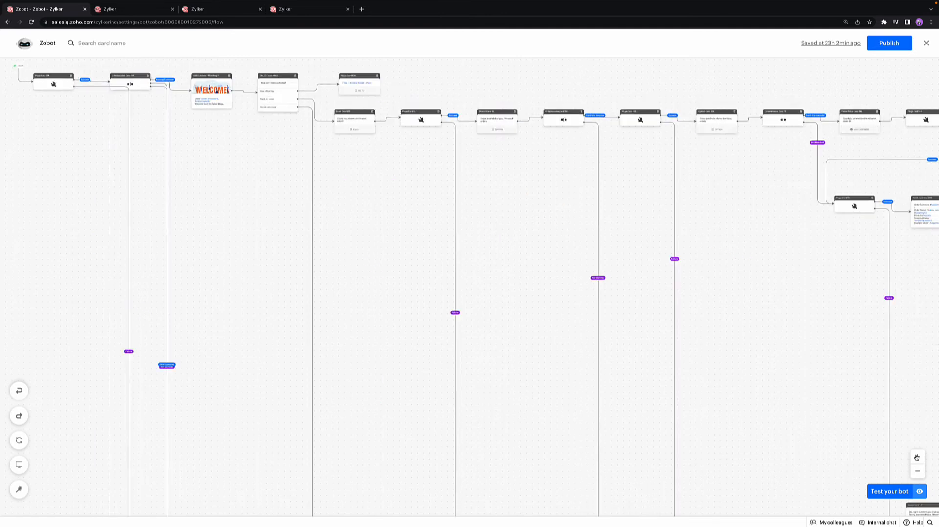
{"action": "left_click", "coordinate": [917, 457]}
{"action": "left_click", "coordinate": [916, 457]}
{"action": "left_click", "coordinate": [917, 457]}
{"action": "left_click", "coordinate": [917, 457]}
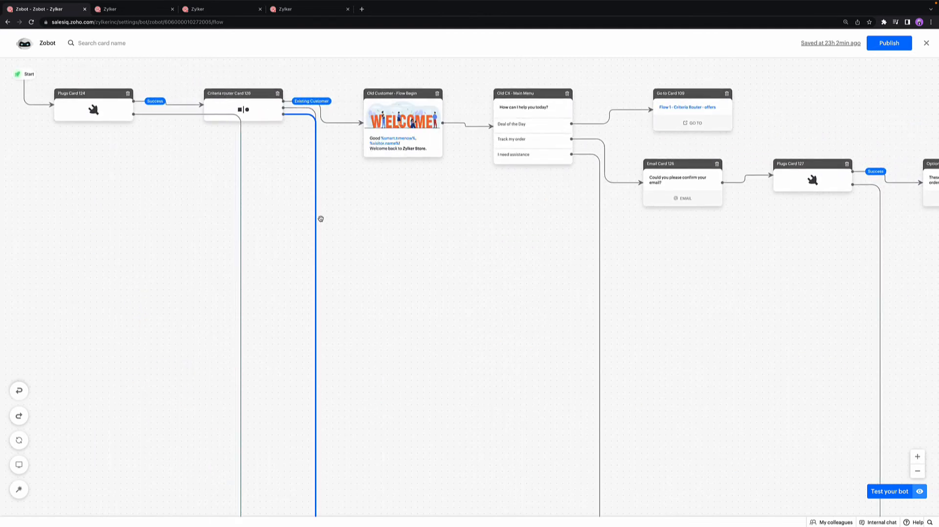
Step: Follow the first criteria router's connectors and check the condition of the New Customer branch
{"action": "scroll", "coordinate": [321, 217], "scroll_direction": "down", "scroll_amount": 10}
{"action": "scroll", "coordinate": [321, 219], "scroll_direction": "down", "scroll_amount": 3}
{"action": "scroll", "coordinate": [321, 219], "scroll_direction": "up", "scroll_amount": 4}
{"action": "mouse_move", "coordinate": [316, 138]}
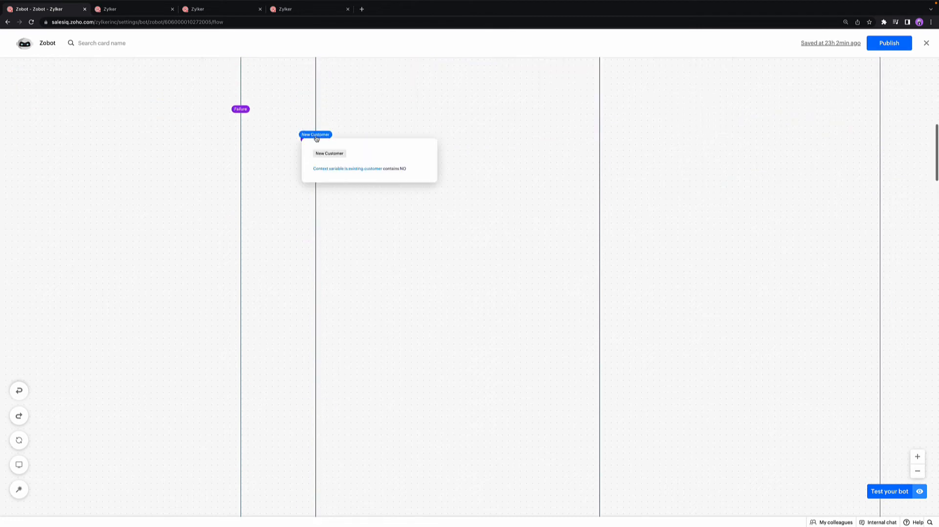
{"action": "scroll", "coordinate": [316, 137], "scroll_direction": "up", "scroll_amount": 10}
Step: Open Plugs Card 124 and compare its CheckUserCommerce output variable with the New Customer branch condition
{"action": "left_click", "coordinate": [97, 103]}
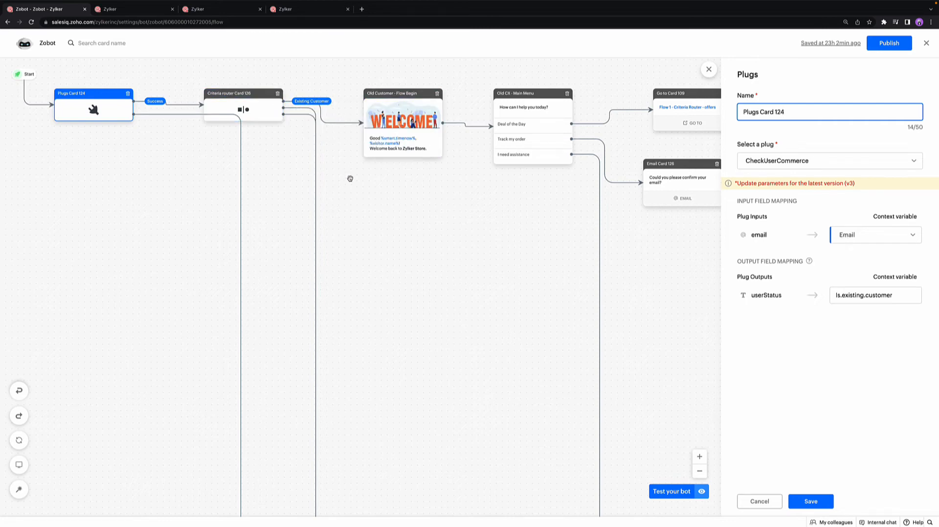
{"action": "scroll", "coordinate": [350, 179], "scroll_direction": "down", "scroll_amount": 1}
{"action": "scroll", "coordinate": [350, 179], "scroll_direction": "down", "scroll_amount": 5}
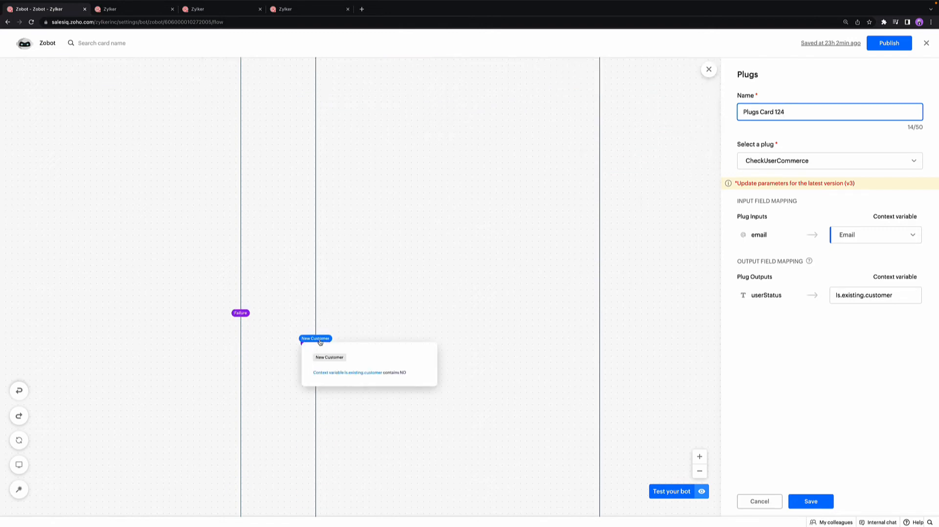
{"action": "scroll", "coordinate": [338, 228], "scroll_direction": "up", "scroll_amount": 6}
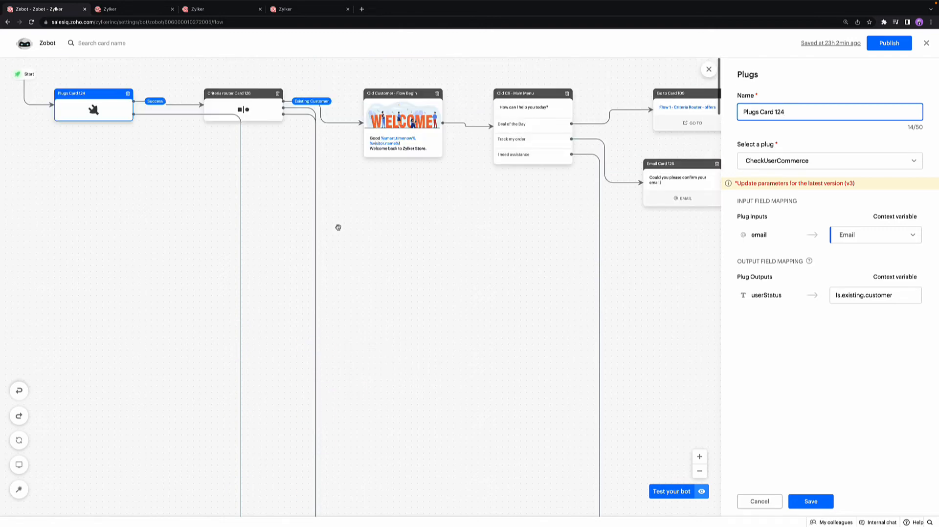
Step: Open the CheckUserCommerce plug's script, review its input and output parameters, and close the configuration without changes
{"action": "left_click", "coordinate": [115, 11]}
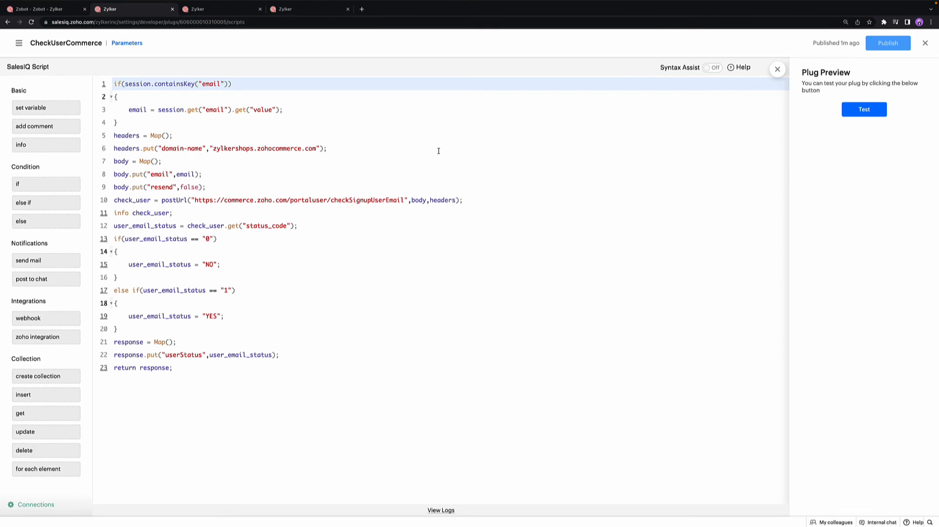
{"action": "left_click", "coordinate": [130, 45]}
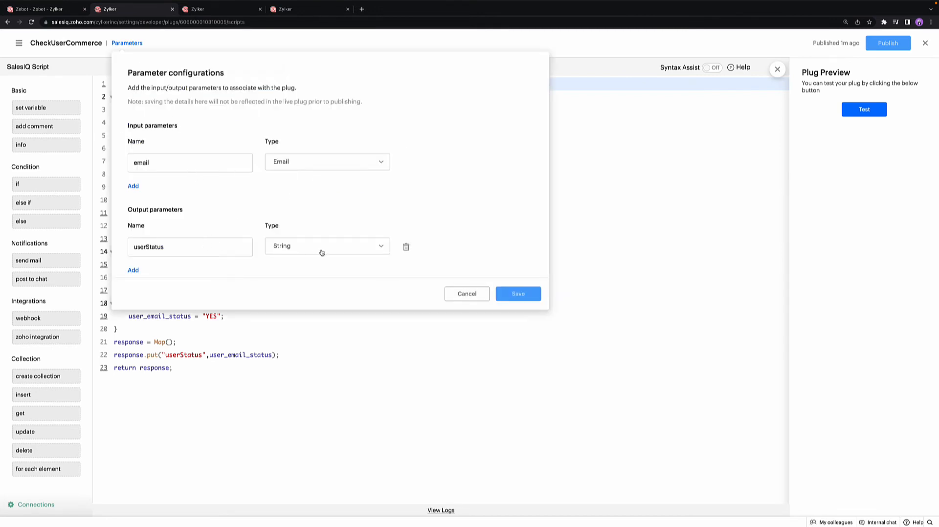
{"action": "left_click", "coordinate": [461, 296]}
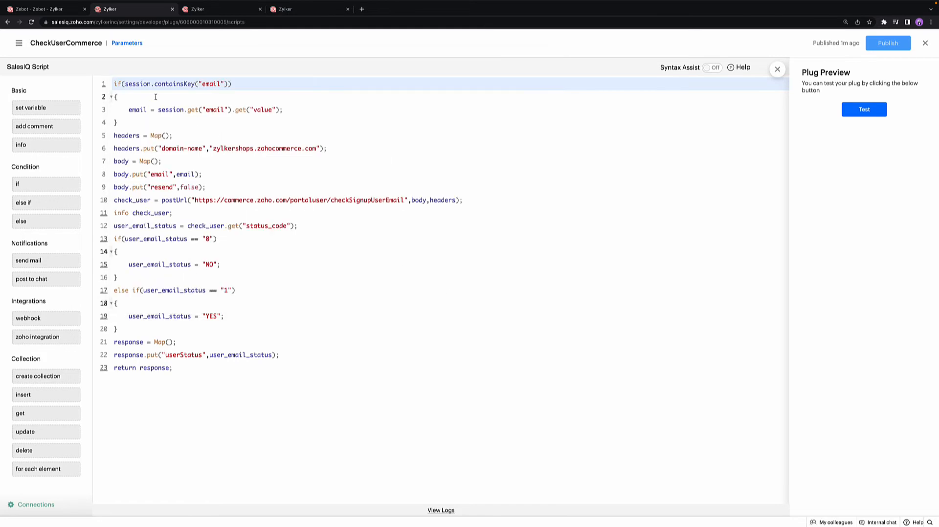
Step: Inspect the domain-name header value and the lines from the headers map to the postUrl call in the script
{"action": "left_click_drag", "start_coordinate": [210, 148], "coordinate": [324, 148]}
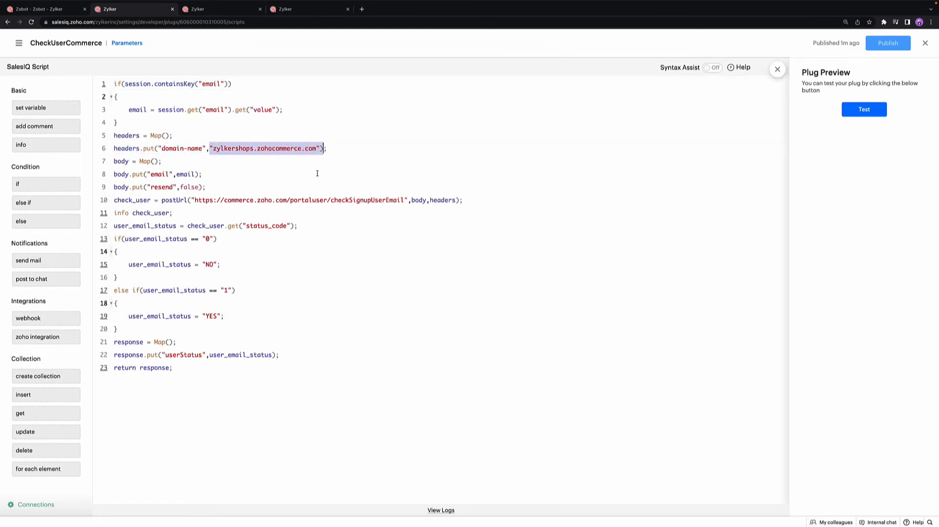
{"action": "left_click", "coordinate": [313, 223]}
{"action": "left_click_drag", "start_coordinate": [476, 202], "coordinate": [113, 137]}
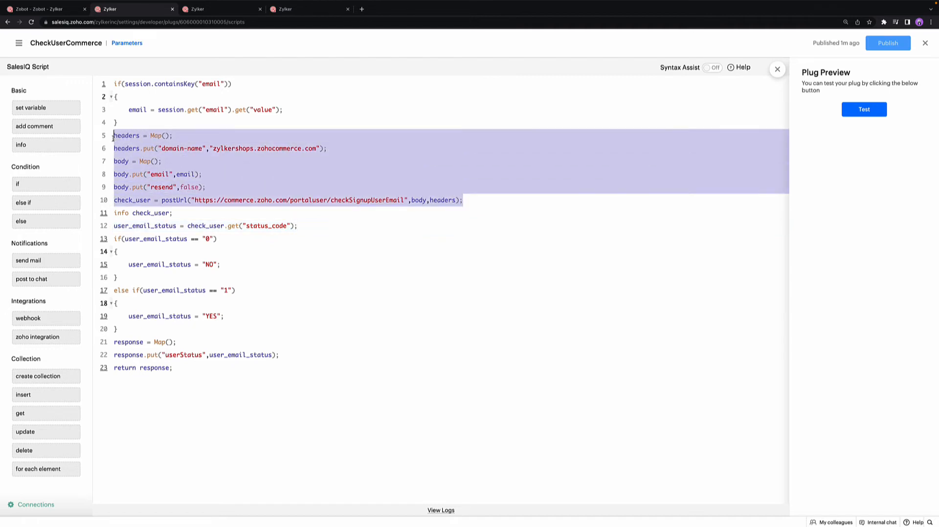
Step: Test the CheckUserCommerce plug with a customer's email address as the input parameter
{"action": "left_click", "coordinate": [277, 221]}
{"action": "left_click", "coordinate": [861, 112]}
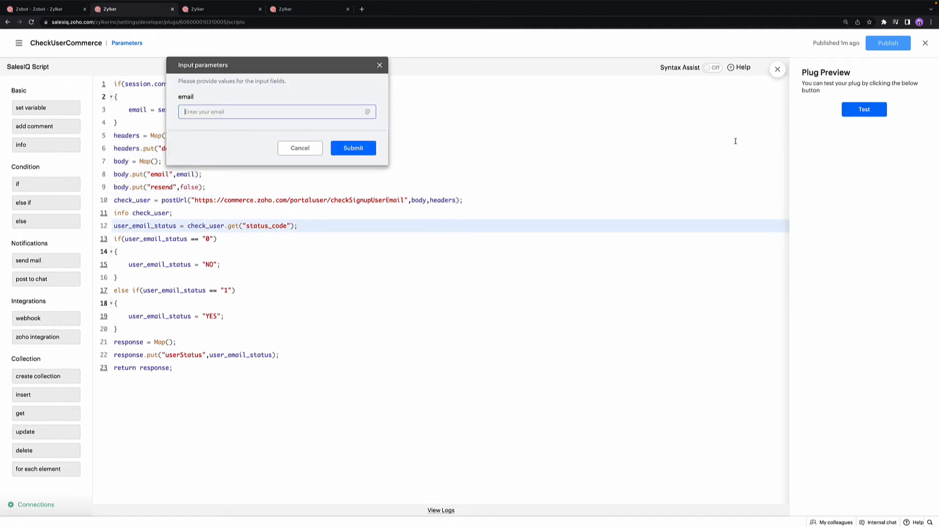
{"action": "left_click", "coordinate": [353, 148]}
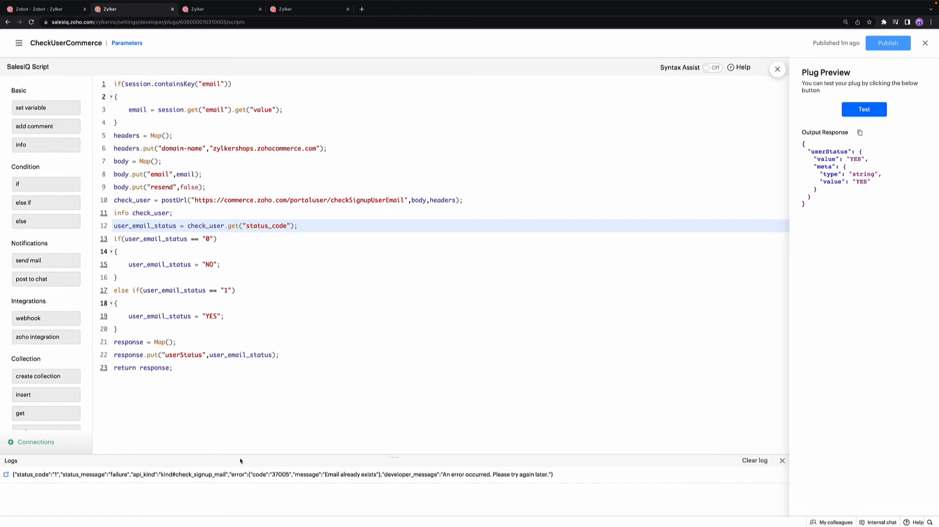
Step: Open the logged execution response and compare its status code and error message with the script's user_email_status conditions
{"action": "left_click", "coordinate": [6, 475]}
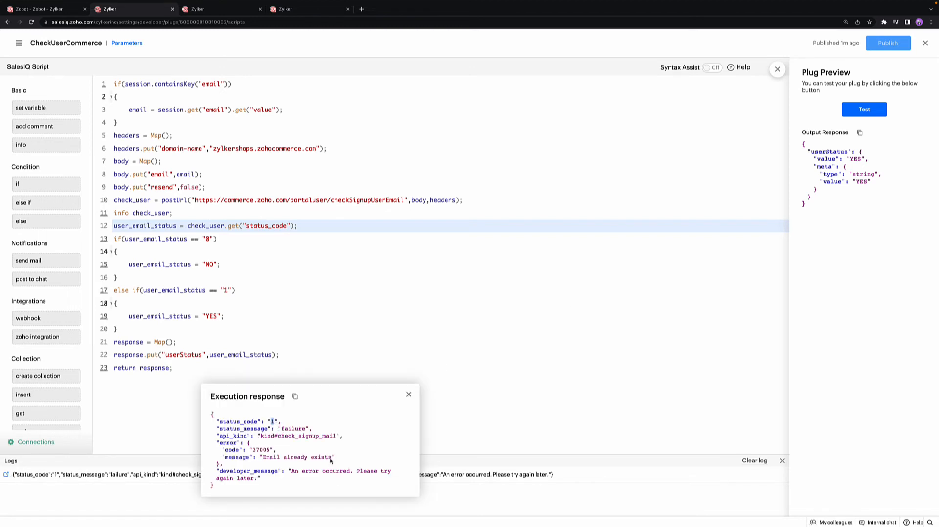
{"action": "left_click_drag", "start_coordinate": [332, 458], "coordinate": [263, 459]}
{"action": "left_click", "coordinate": [227, 291]}
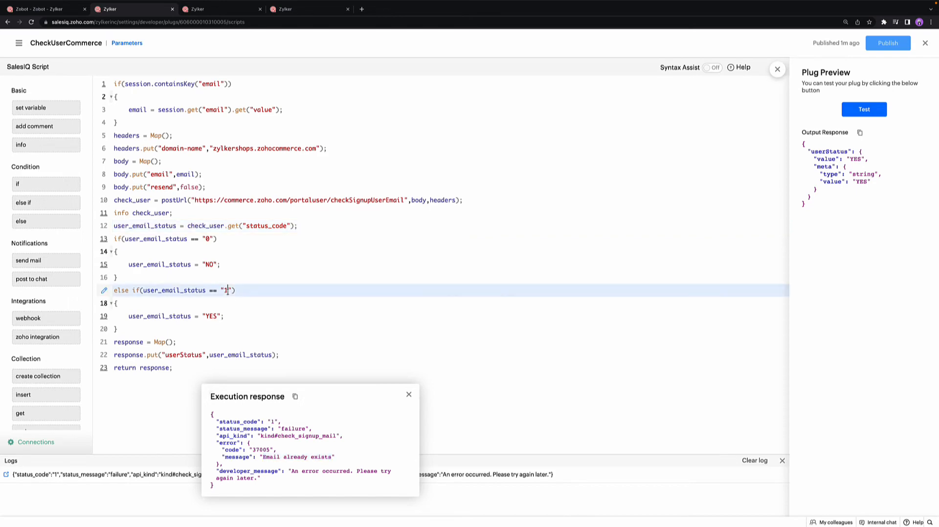
{"action": "double_click", "coordinate": [213, 316]}
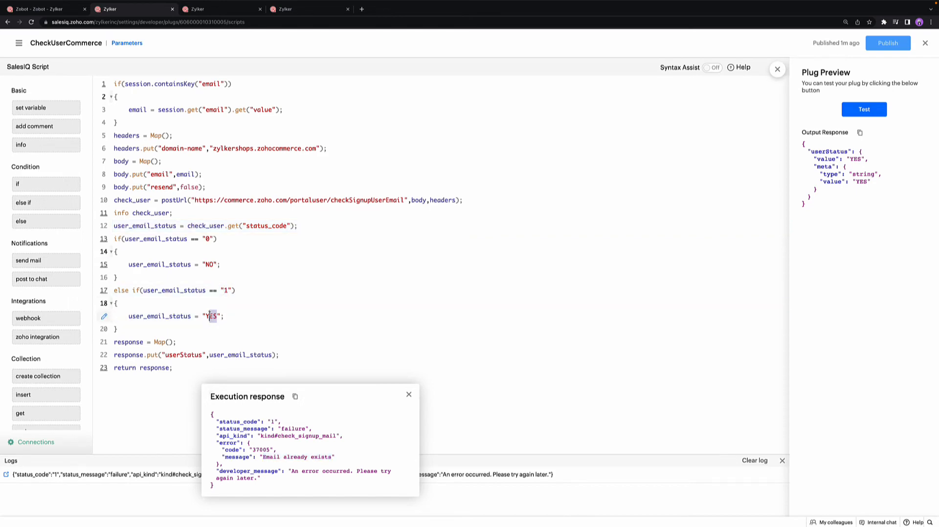
{"action": "left_click", "coordinate": [209, 240]}
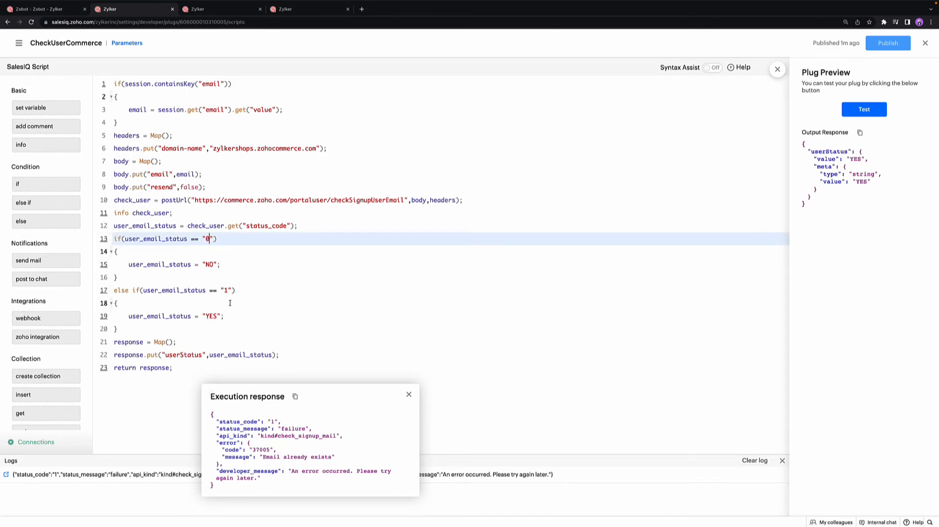
Step: Return to the Zobot flow and review the Existing Customer rule's condition in Criteria router Card 126
{"action": "left_click", "coordinate": [51, 11]}
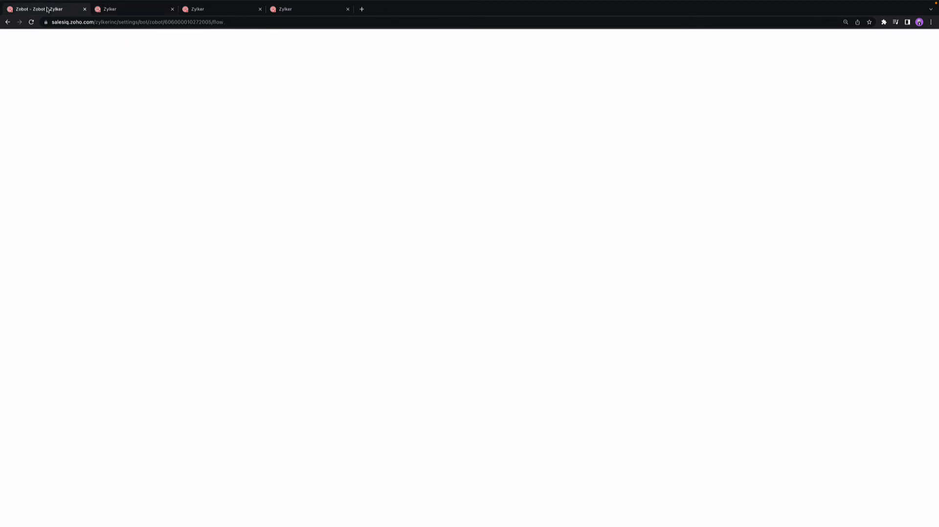
{"action": "left_click", "coordinate": [265, 106]}
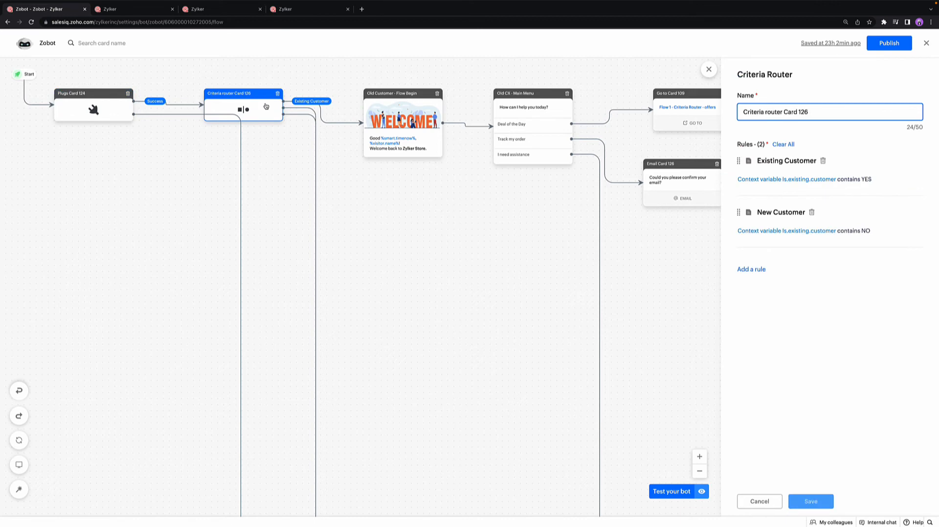
{"action": "left_click", "coordinate": [770, 182]}
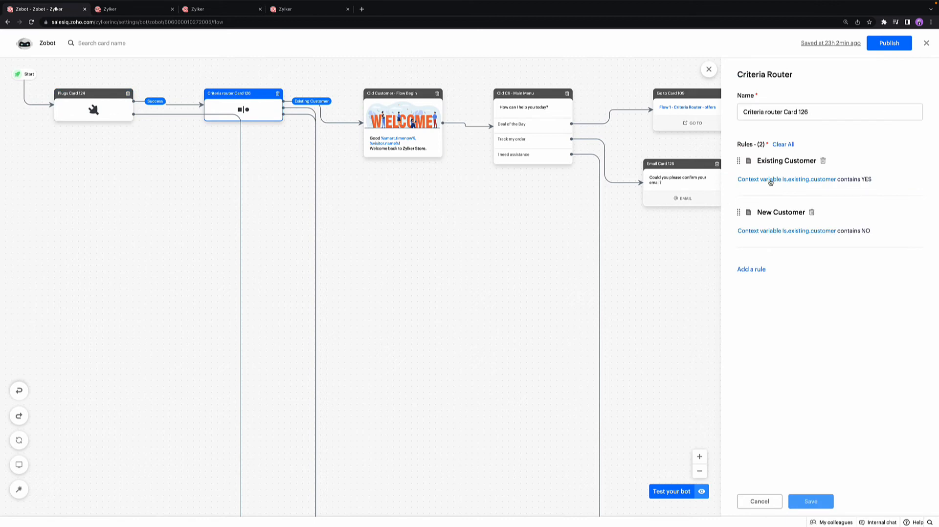
{"action": "left_click", "coordinate": [802, 179]}
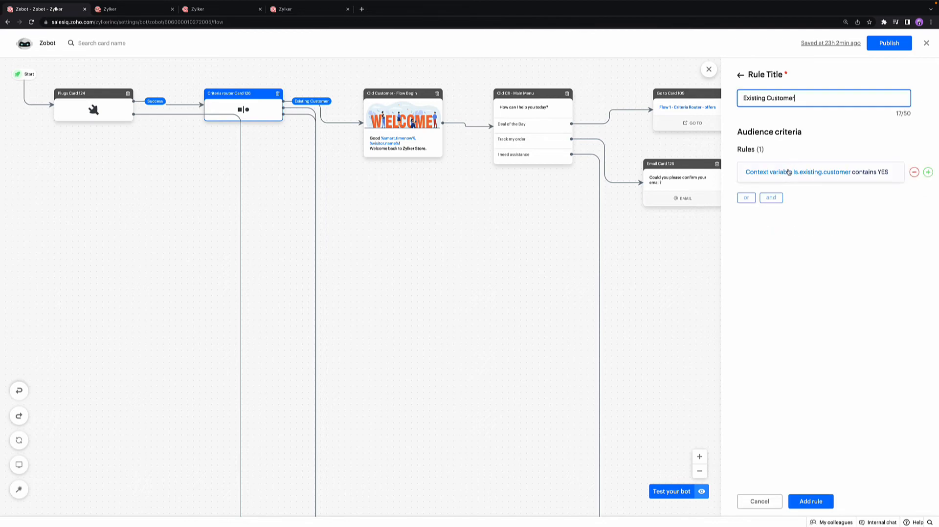
{"action": "left_click", "coordinate": [788, 172]}
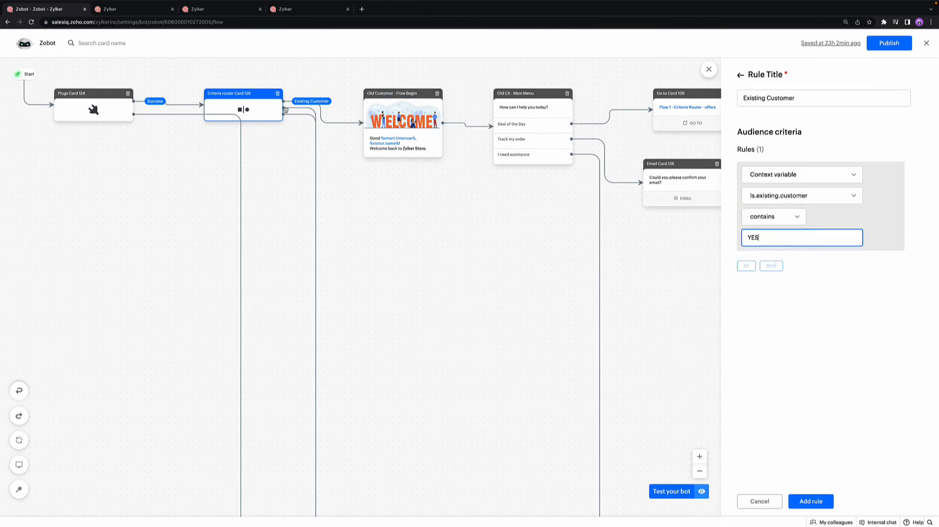
{"action": "mouse_move", "coordinate": [324, 103]}
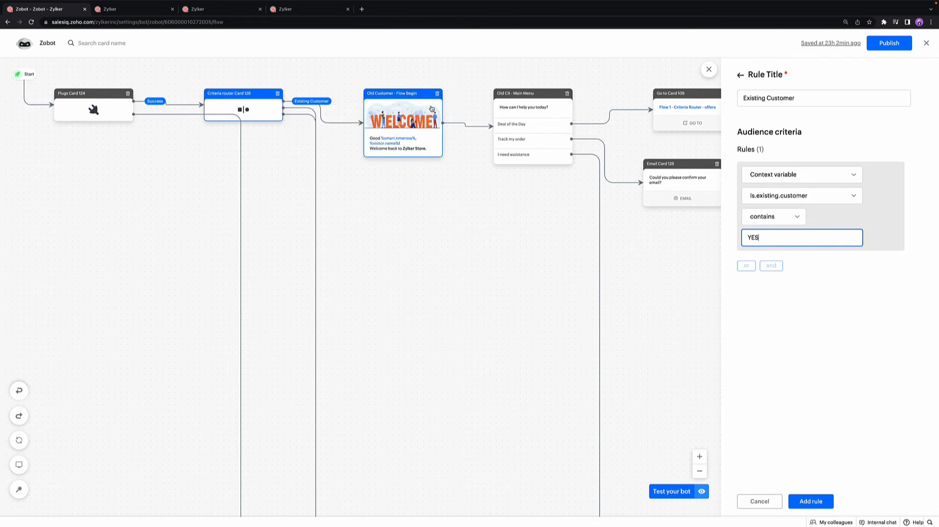
{"action": "left_click", "coordinate": [739, 76]}
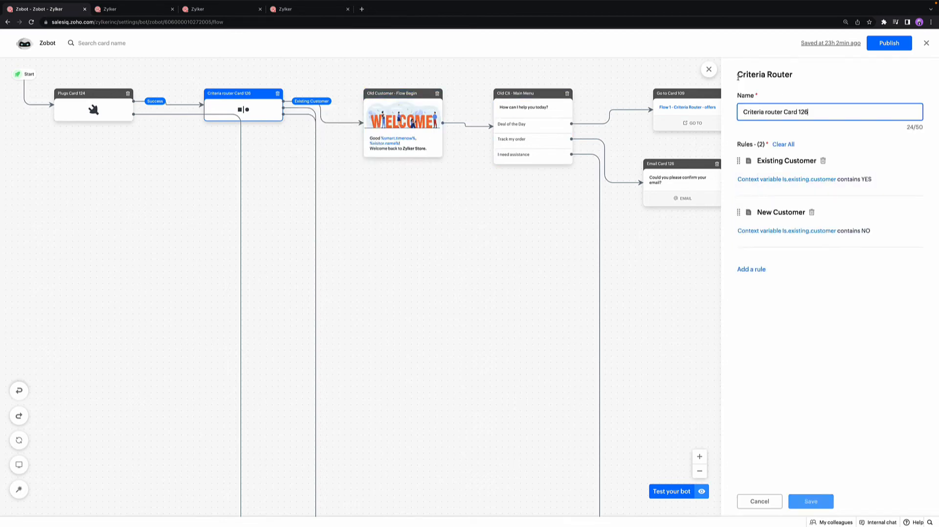
Step: Review the New Customer rule's condition, trace its connector to the New Customer cards, and close the router configuration without changes
{"action": "left_click", "coordinate": [759, 232]}
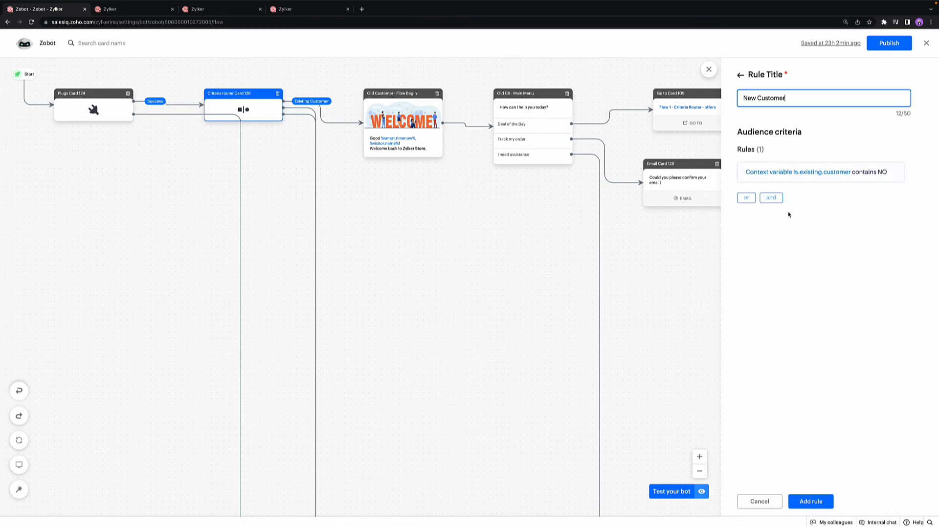
{"action": "left_click", "coordinate": [756, 175]}
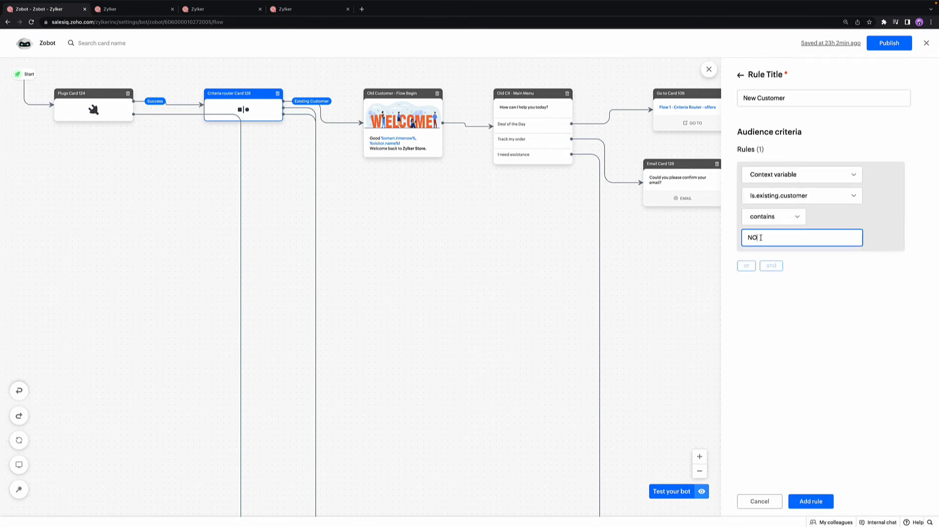
{"action": "scroll", "coordinate": [329, 291], "scroll_direction": "down", "scroll_amount": 5}
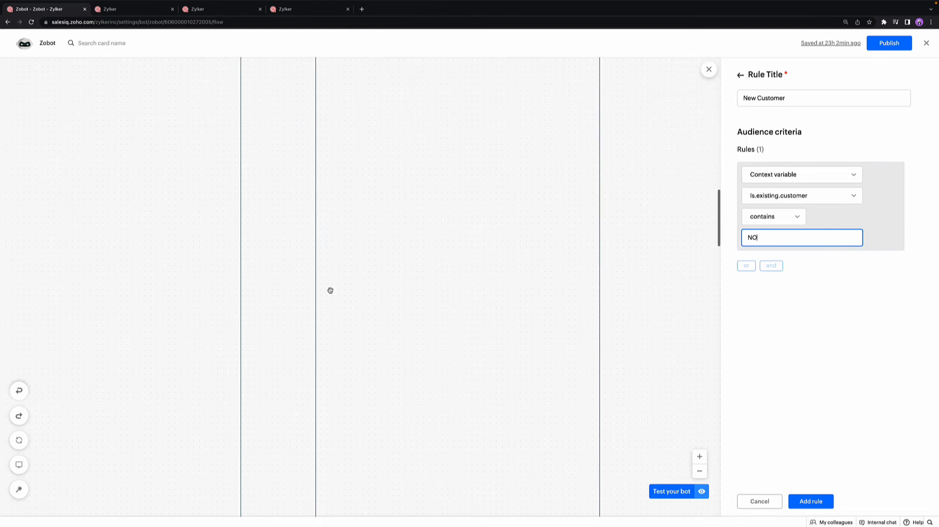
{"action": "scroll", "coordinate": [330, 290], "scroll_direction": "up", "scroll_amount": 5}
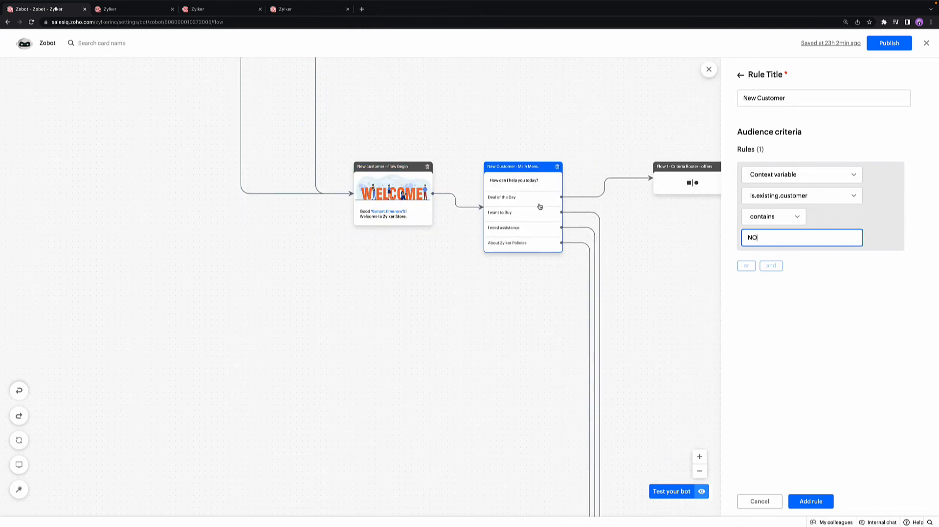
{"action": "scroll", "coordinate": [540, 207], "scroll_direction": "up", "scroll_amount": 1}
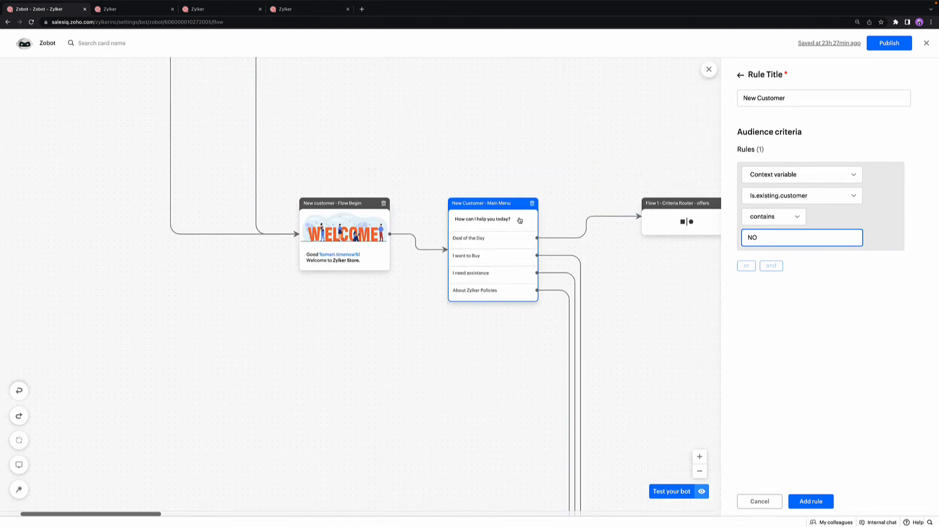
{"action": "scroll", "coordinate": [519, 218], "scroll_direction": "up", "scroll_amount": 10}
{"action": "scroll", "coordinate": [519, 218], "scroll_direction": "left", "scroll_amount": 3}
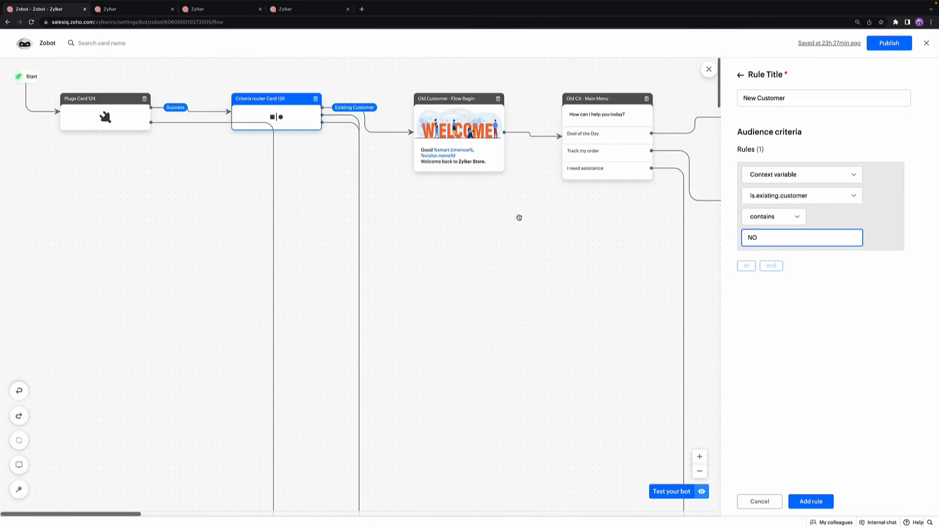
{"action": "left_click", "coordinate": [709, 69]}
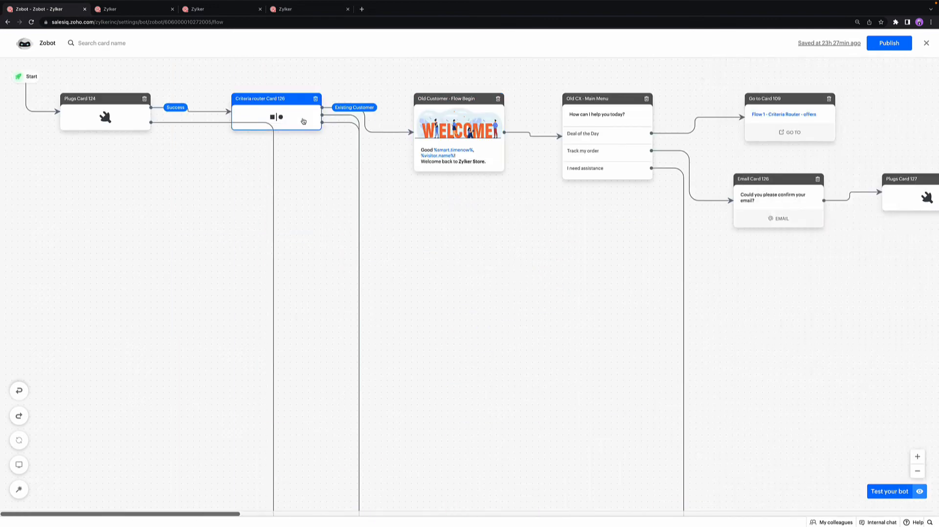
Step: Review the welcome message in the Old Customer - Flow Begin card and the button options in Old CX - Main Menu
{"action": "scroll", "coordinate": [448, 128], "scroll_direction": "right", "scroll_amount": 1}
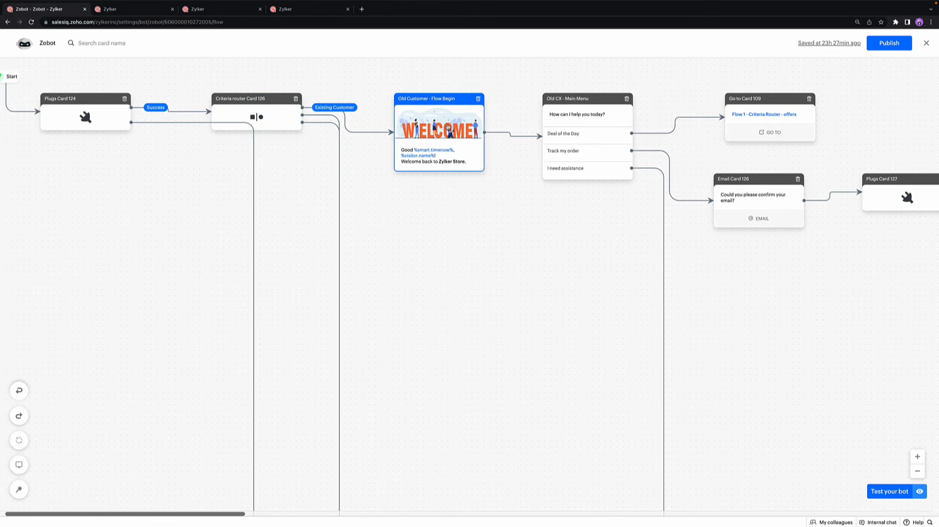
{"action": "left_click", "coordinate": [447, 128]}
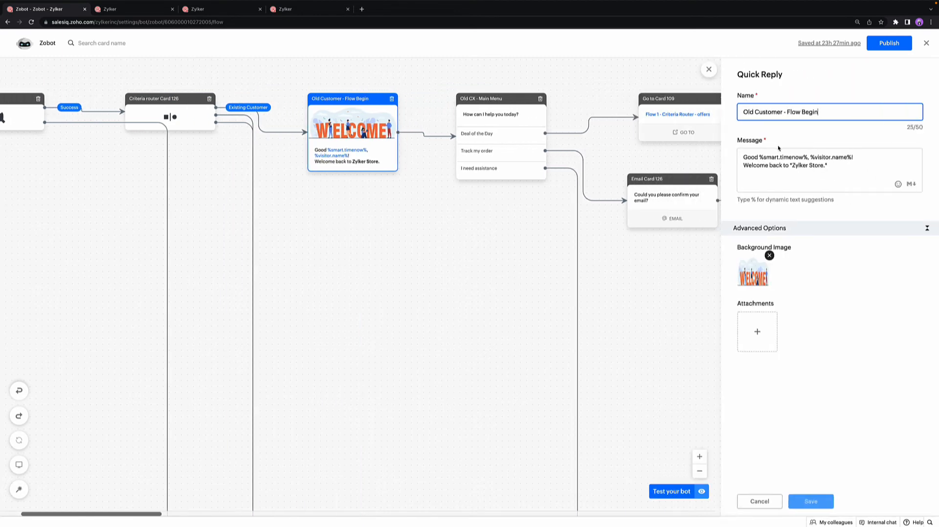
{"action": "left_click", "coordinate": [784, 165]}
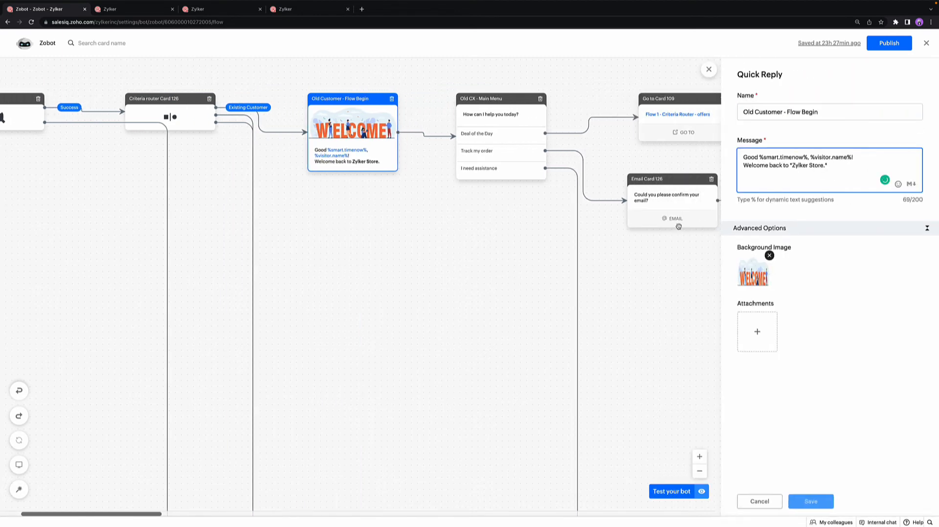
{"action": "left_click", "coordinate": [521, 142]}
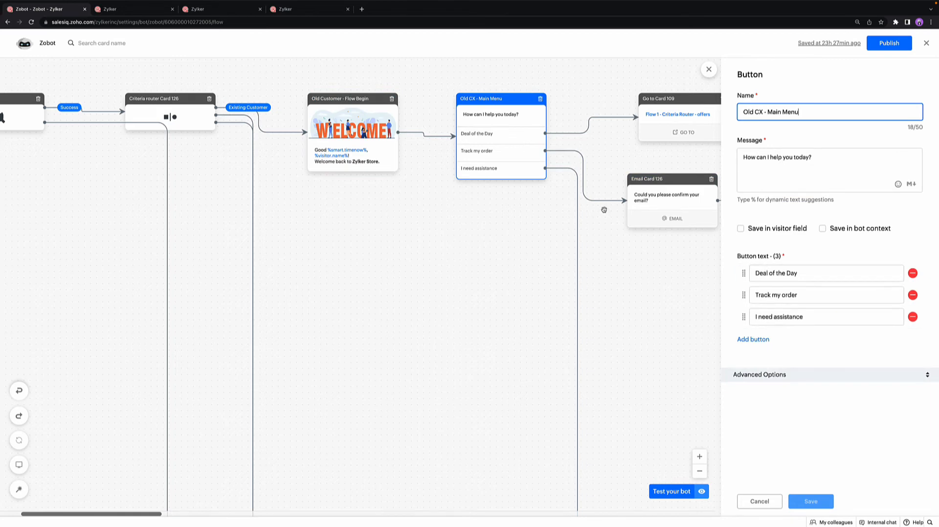
Step: Follow the Track my order branch and review the settings of Email Card 126 and the field mapping of Plugs Card 127
{"action": "scroll", "coordinate": [538, 186], "scroll_direction": "right", "scroll_amount": 4}
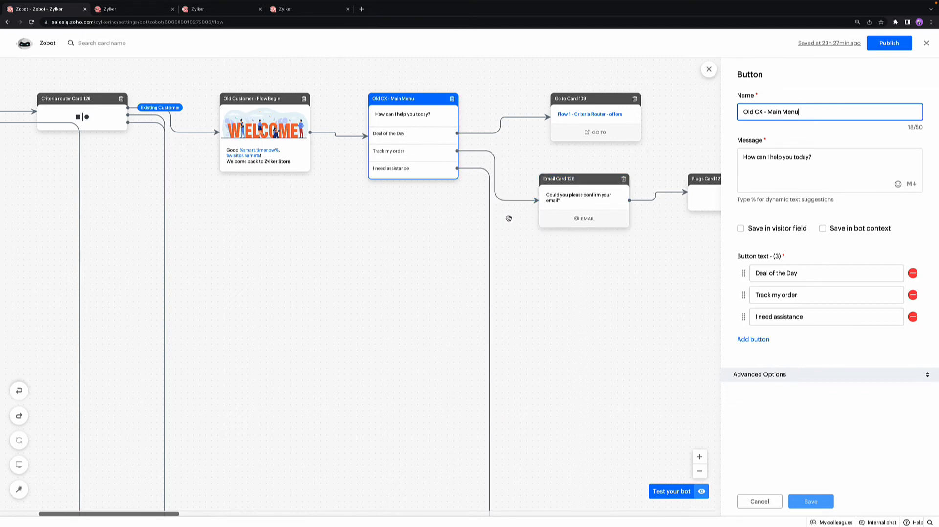
{"action": "scroll", "coordinate": [509, 205], "scroll_direction": "right", "scroll_amount": 2}
{"action": "scroll", "coordinate": [521, 193], "scroll_direction": "right", "scroll_amount": 2}
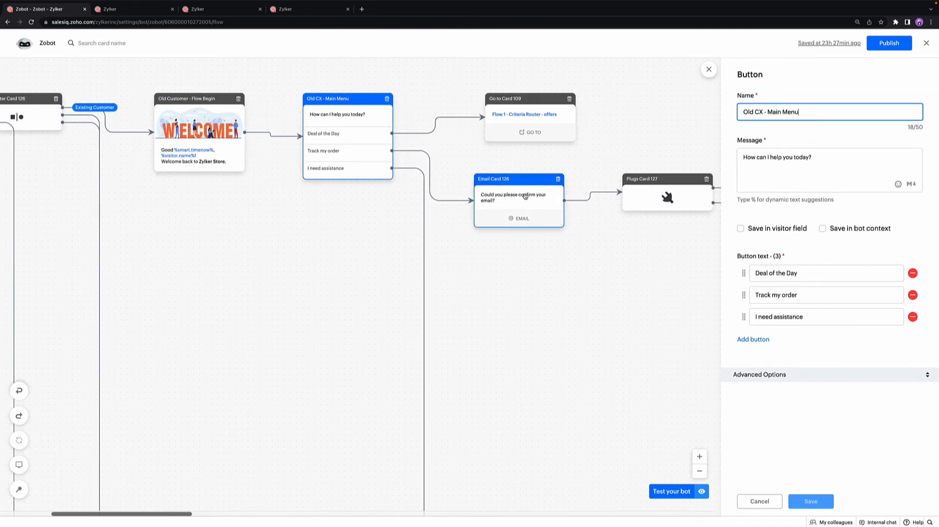
{"action": "left_click", "coordinate": [523, 195]}
{"action": "scroll", "coordinate": [525, 196], "scroll_direction": "right", "scroll_amount": 4}
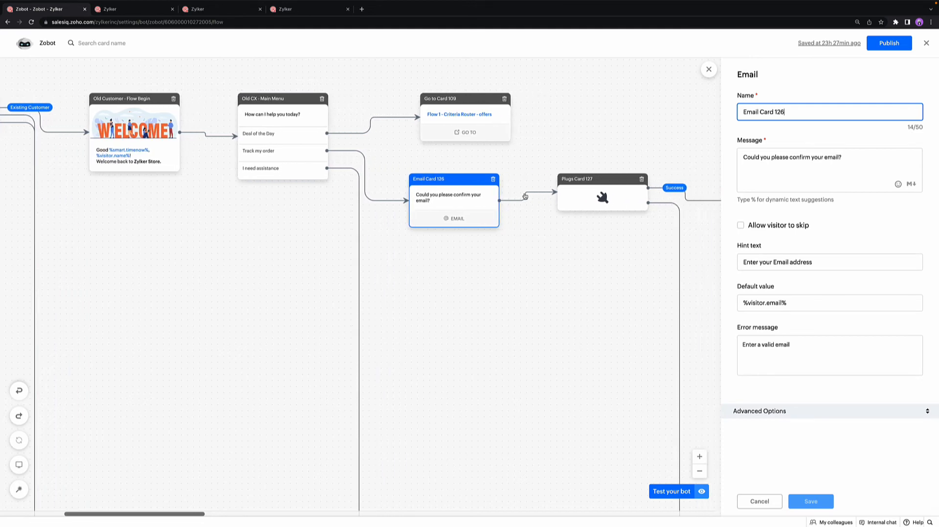
{"action": "left_click", "coordinate": [583, 197]}
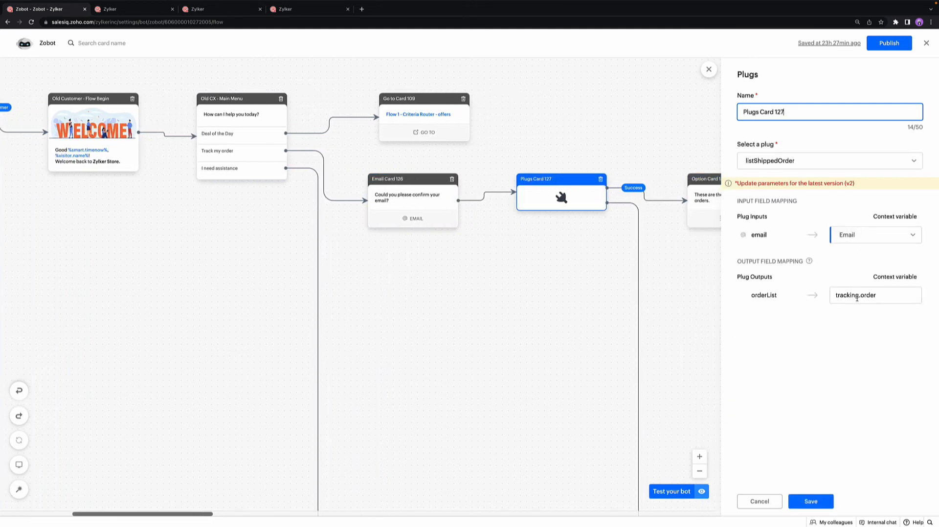
Step: Examine Option Card 152's saved bot context field and its item names
{"action": "scroll", "coordinate": [645, 263], "scroll_direction": "right", "scroll_amount": 11}
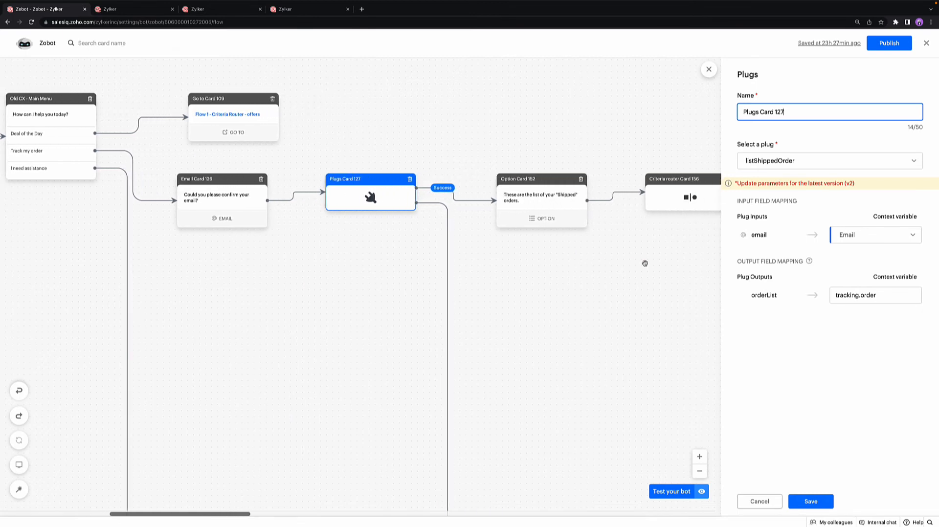
{"action": "left_click", "coordinate": [541, 210]}
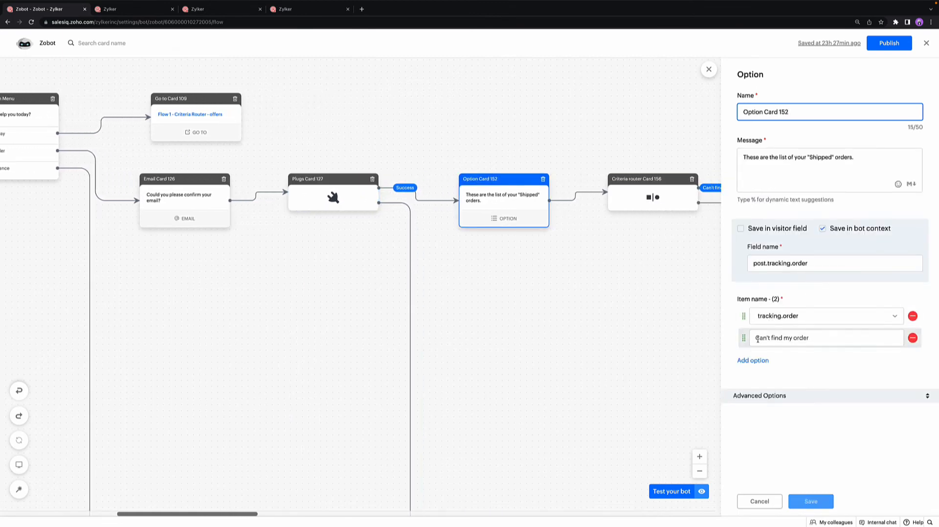
{"action": "scroll", "coordinate": [557, 234], "scroll_direction": "right", "scroll_amount": 2}
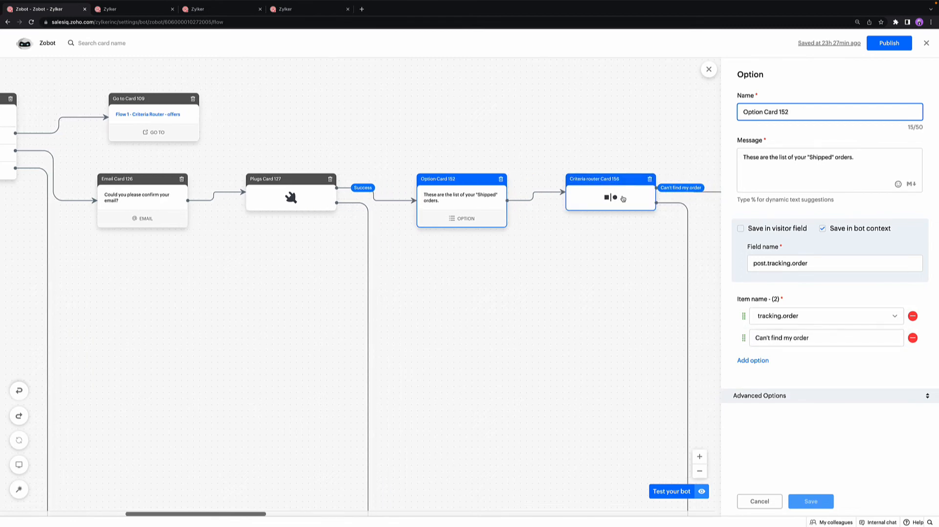
Step: Follow the order tracking branch to Plugs Card 132 and review its orderID input and output field mappings
{"action": "scroll", "coordinate": [623, 198], "scroll_direction": "right", "scroll_amount": 1}
{"action": "scroll", "coordinate": [623, 197], "scroll_direction": "down", "scroll_amount": 5}
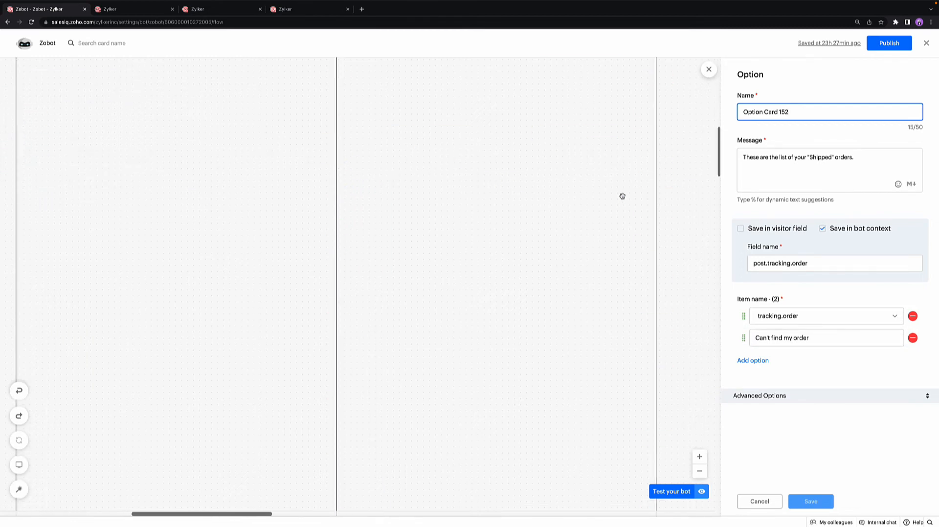
{"action": "scroll", "coordinate": [622, 196], "scroll_direction": "down", "scroll_amount": 5}
{"action": "scroll", "coordinate": [622, 196], "scroll_direction": "right", "scroll_amount": 2}
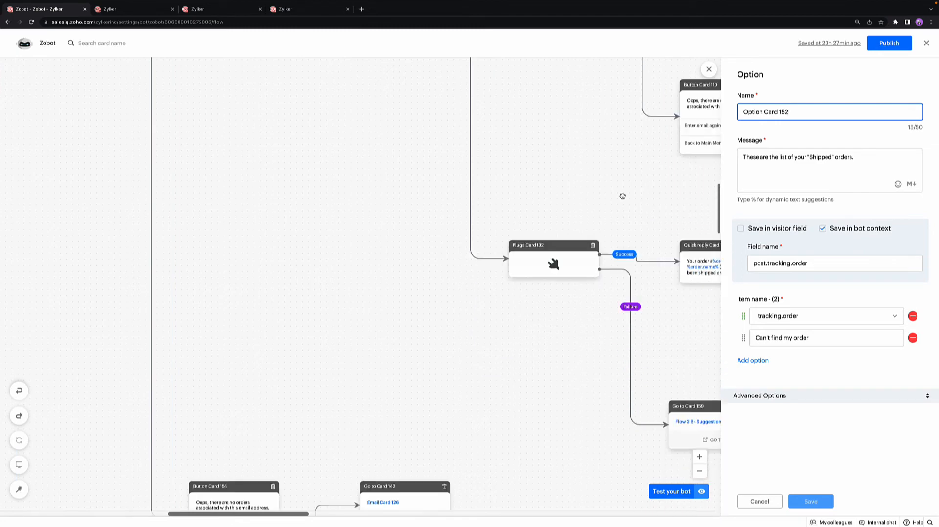
{"action": "scroll", "coordinate": [623, 196], "scroll_direction": "right", "scroll_amount": 5}
{"action": "scroll", "coordinate": [622, 196], "scroll_direction": "down", "scroll_amount": 1}
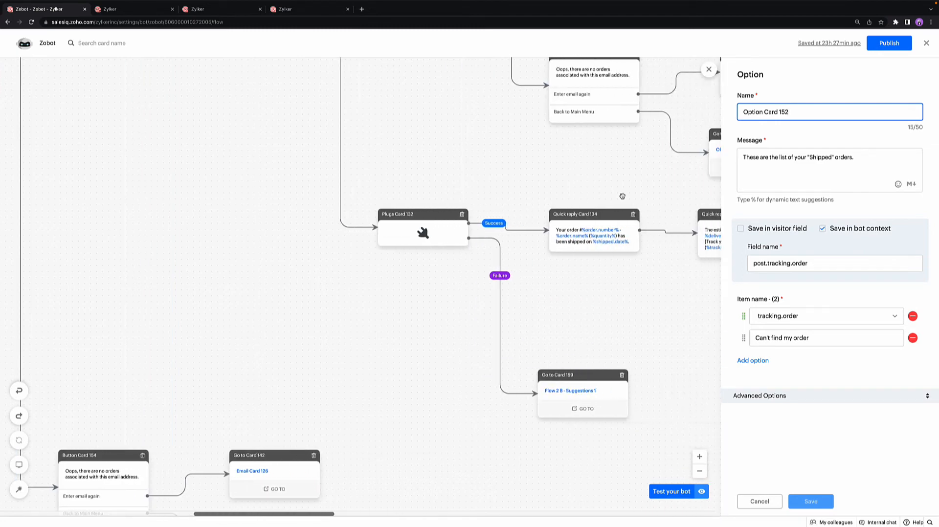
{"action": "left_click", "coordinate": [424, 228]}
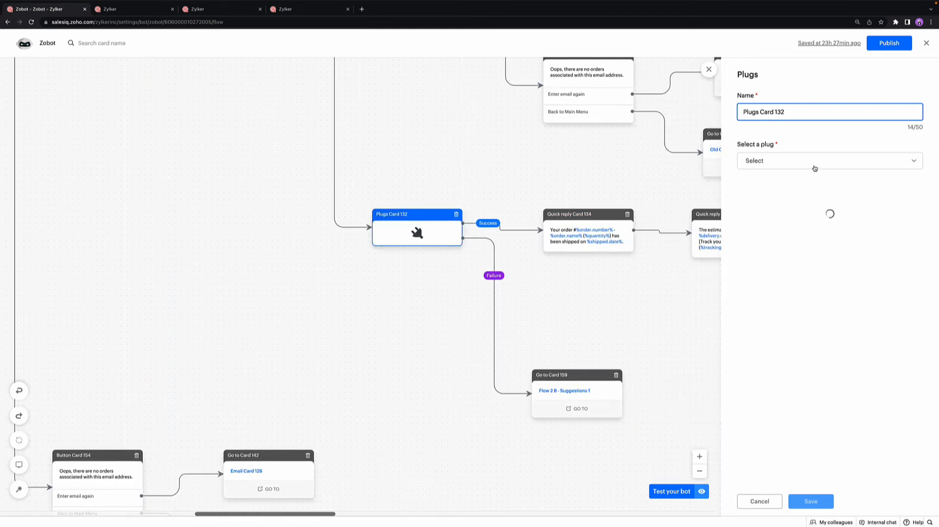
{"action": "scroll", "coordinate": [834, 233], "scroll_direction": "down", "scroll_amount": 3}
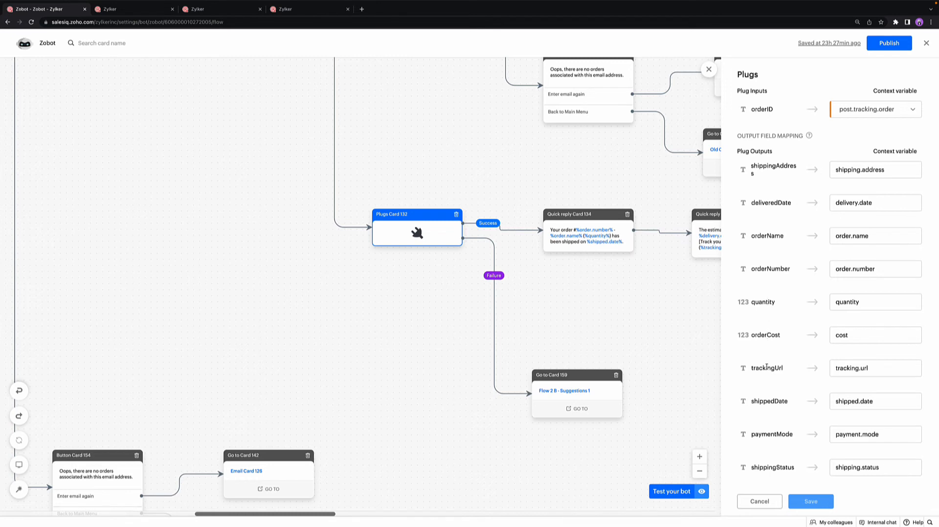
{"action": "scroll", "coordinate": [766, 368], "scroll_direction": "down", "scroll_amount": 1}
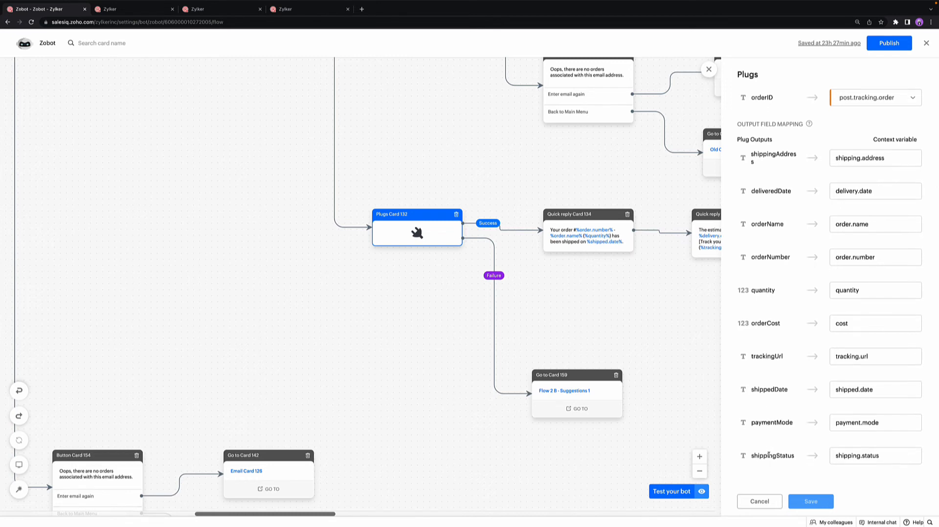
Step: Examine the context variable mapped to the shippingAddress output in Plugs Card 132
{"action": "scroll", "coordinate": [656, 332], "scroll_direction": "right", "scroll_amount": 3}
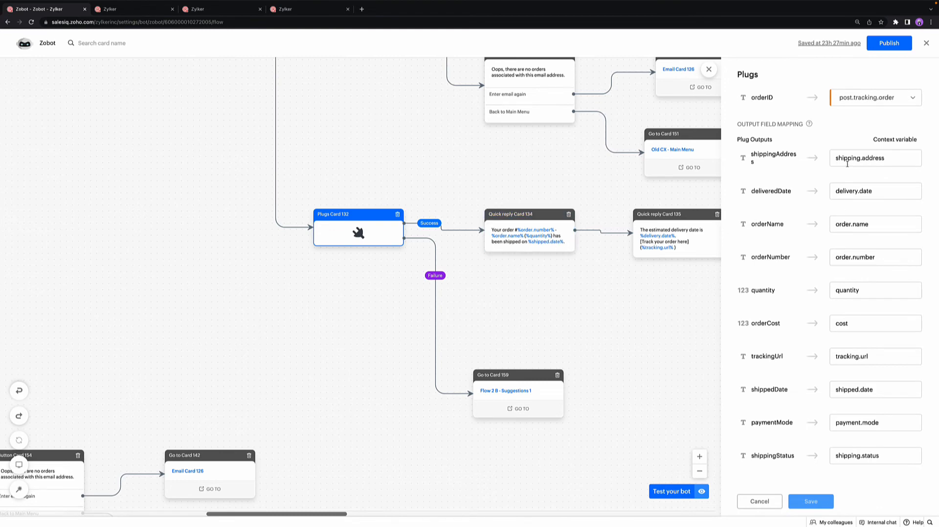
{"action": "left_click_drag", "start_coordinate": [889, 158], "coordinate": [834, 158]}
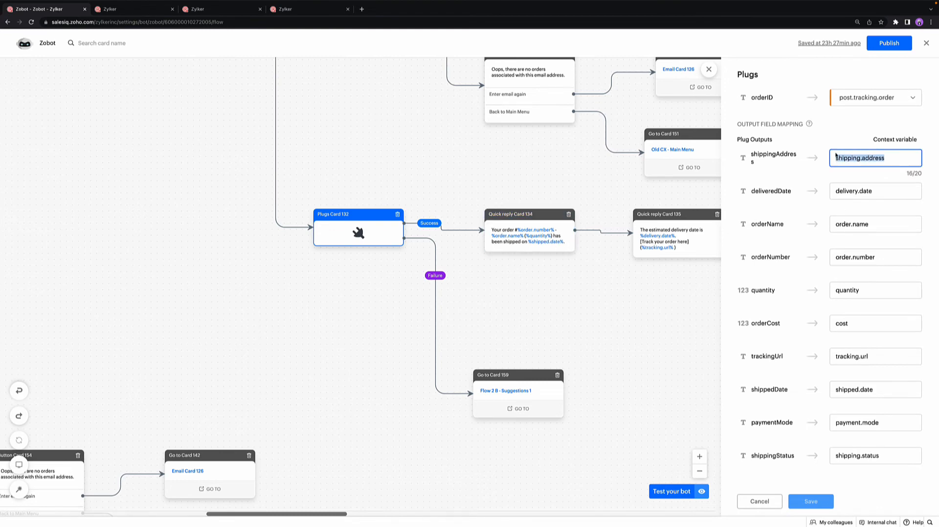
{"action": "left_click", "coordinate": [887, 137]}
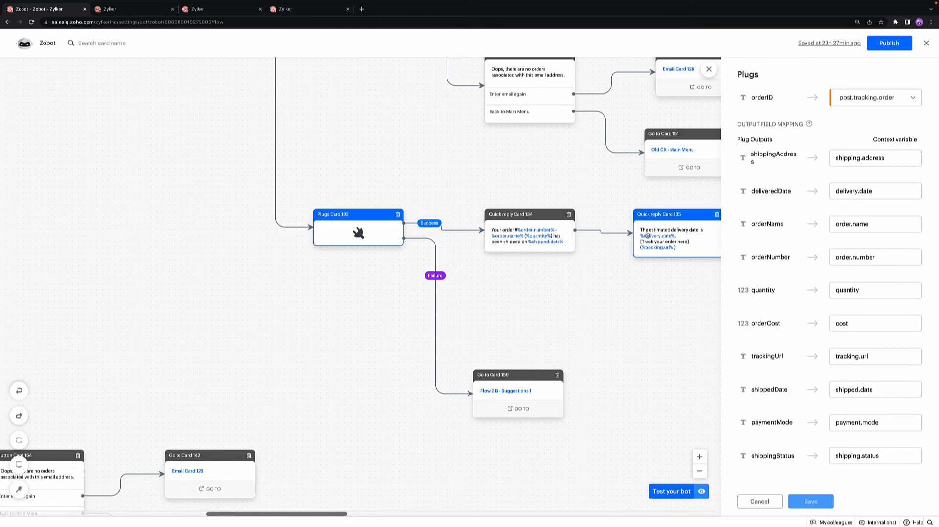
Step: Examine the order variables used in the message of Quick reply Card 134 and view the cards that follow it
{"action": "left_click", "coordinate": [532, 240]}
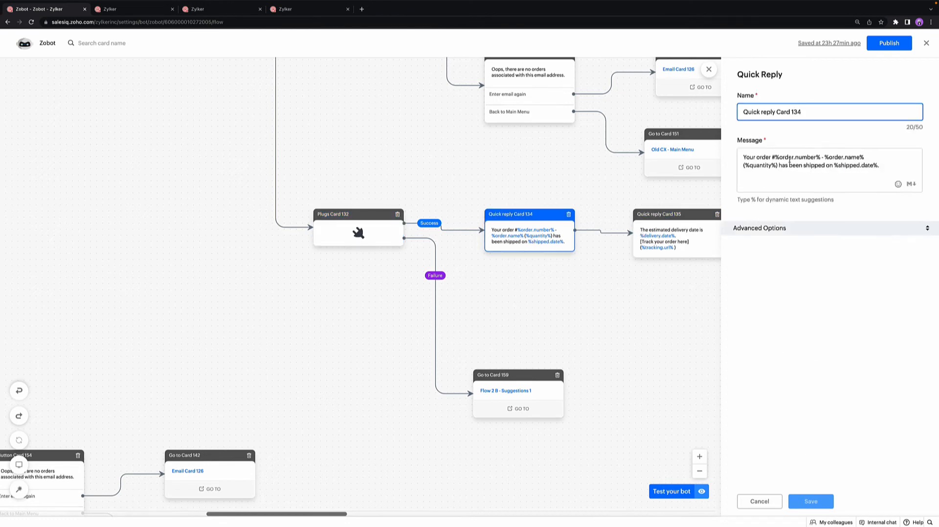
{"action": "left_click_drag", "start_coordinate": [773, 157], "coordinate": [824, 157]}
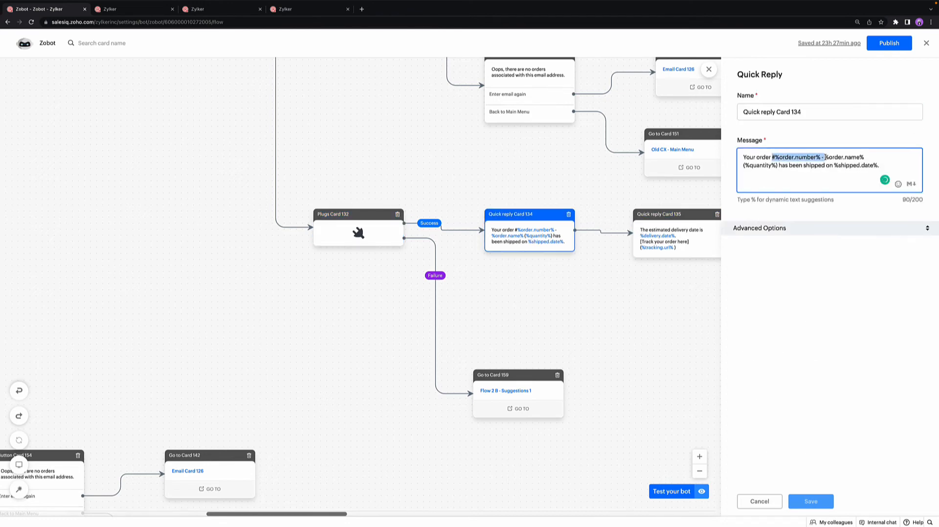
{"action": "left_click", "coordinate": [658, 285]}
{"action": "scroll", "coordinate": [658, 285], "scroll_direction": "right", "scroll_amount": 4}
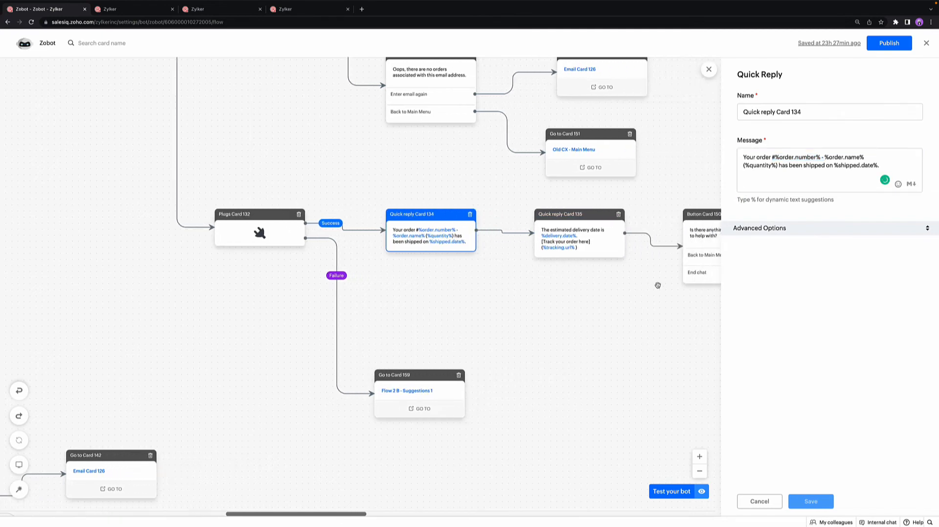
Step: Return to Old CX - Main Menu and follow its I need assistance branch to the Flow 4 - Suggestion 1 card
{"action": "scroll", "coordinate": [658, 286], "scroll_direction": "left", "scroll_amount": 3}
{"action": "scroll", "coordinate": [658, 285], "scroll_direction": "up", "scroll_amount": 10}
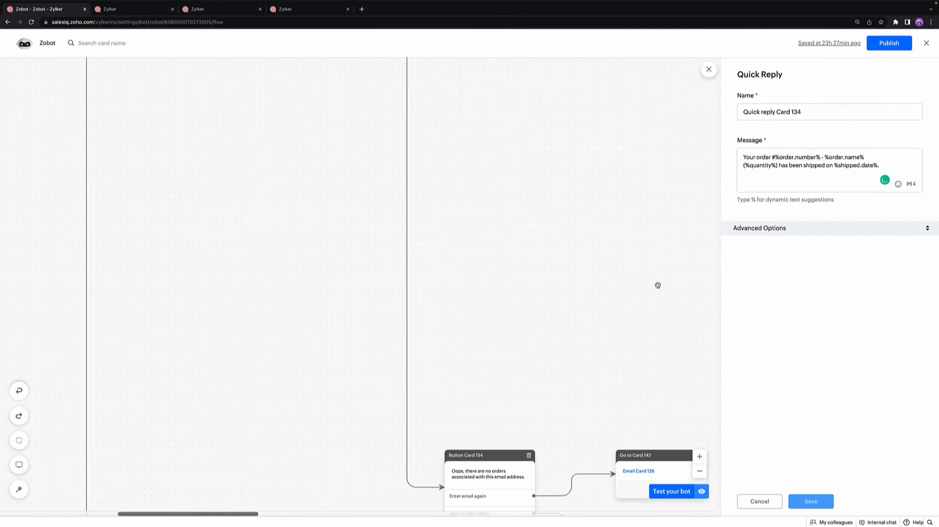
{"action": "scroll", "coordinate": [658, 285], "scroll_direction": "up", "scroll_amount": 5}
{"action": "scroll", "coordinate": [658, 286], "scroll_direction": "left", "scroll_amount": 5}
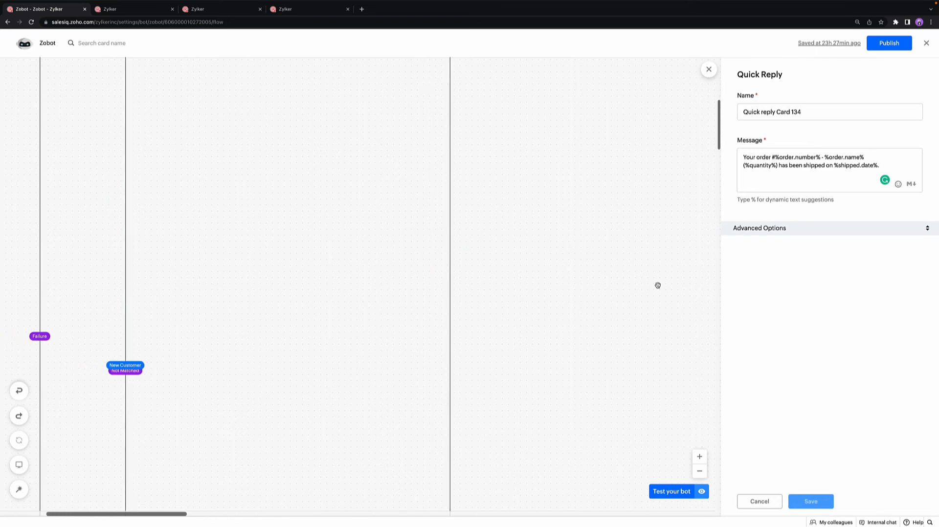
{"action": "scroll", "coordinate": [658, 286], "scroll_direction": "up", "scroll_amount": 10}
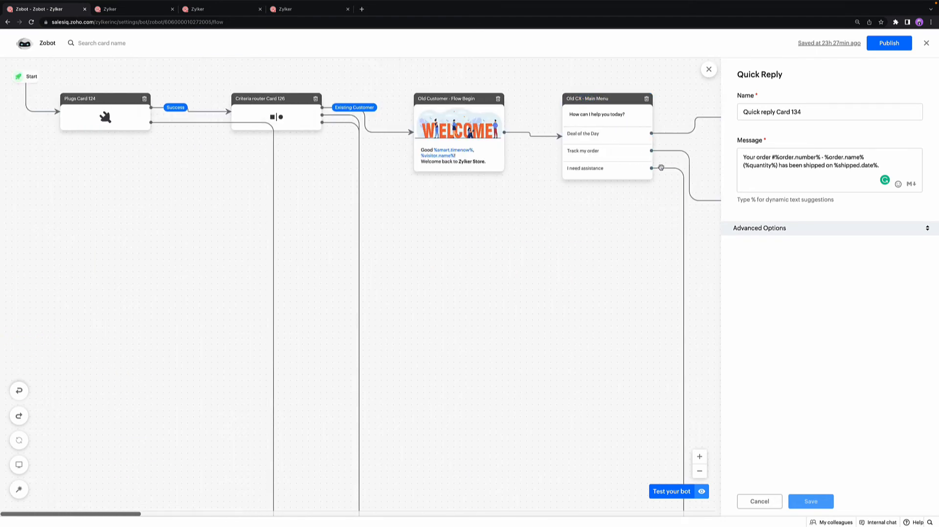
{"action": "scroll", "coordinate": [680, 221], "scroll_direction": "down", "scroll_amount": 8}
{"action": "scroll", "coordinate": [681, 221], "scroll_direction": "down", "scroll_amount": 8}
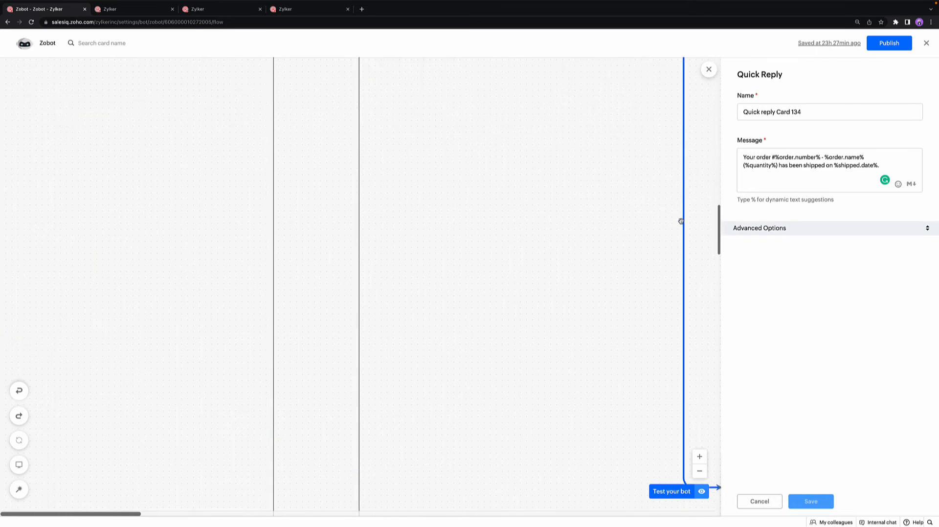
{"action": "scroll", "coordinate": [681, 221], "scroll_direction": "right", "scroll_amount": 6}
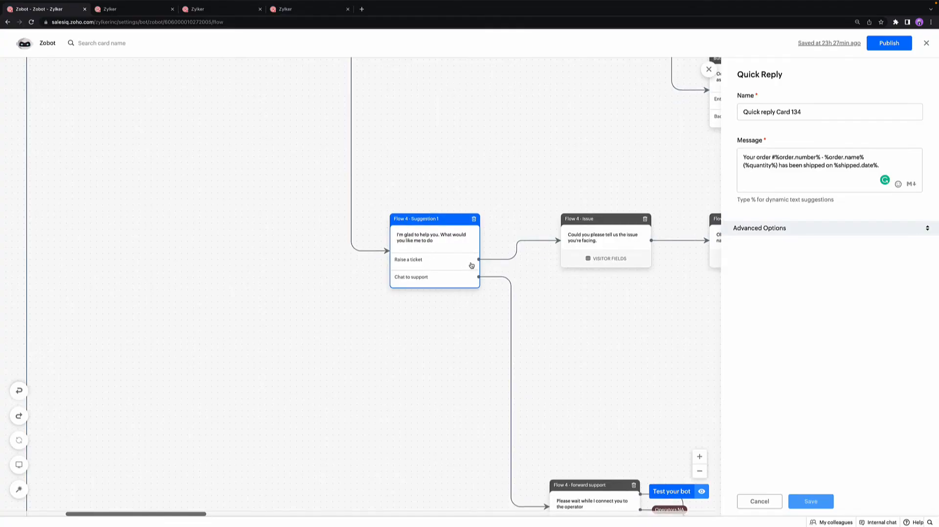
Step: Follow the Raise a ticket branch to the Flow 4 - Issue card and examine its saved bot context field name
{"action": "scroll", "coordinate": [599, 247], "scroll_direction": "right", "scroll_amount": 3}
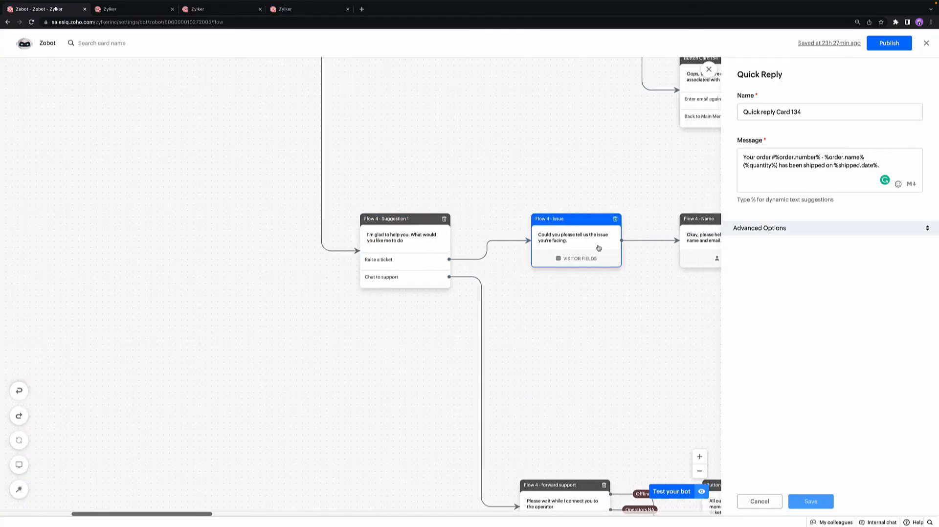
{"action": "scroll", "coordinate": [598, 248], "scroll_direction": "right", "scroll_amount": 1}
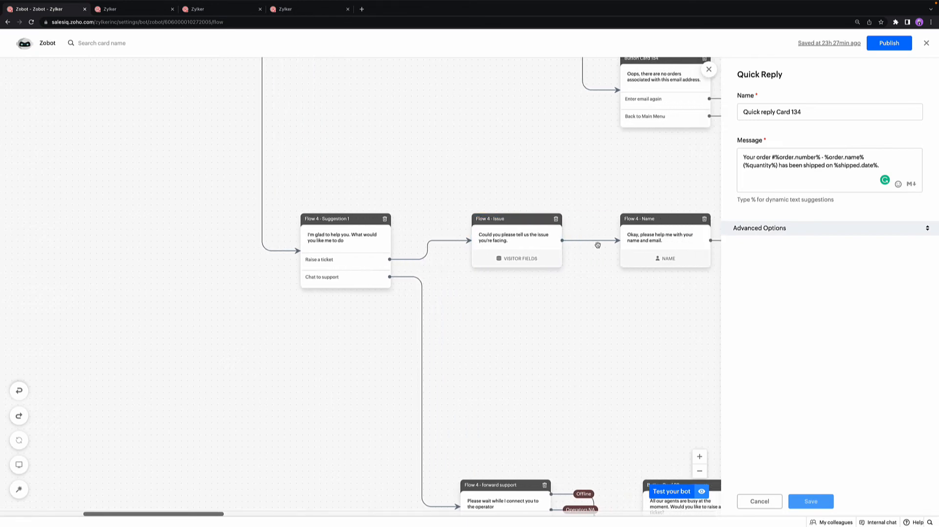
{"action": "left_click", "coordinate": [531, 246]}
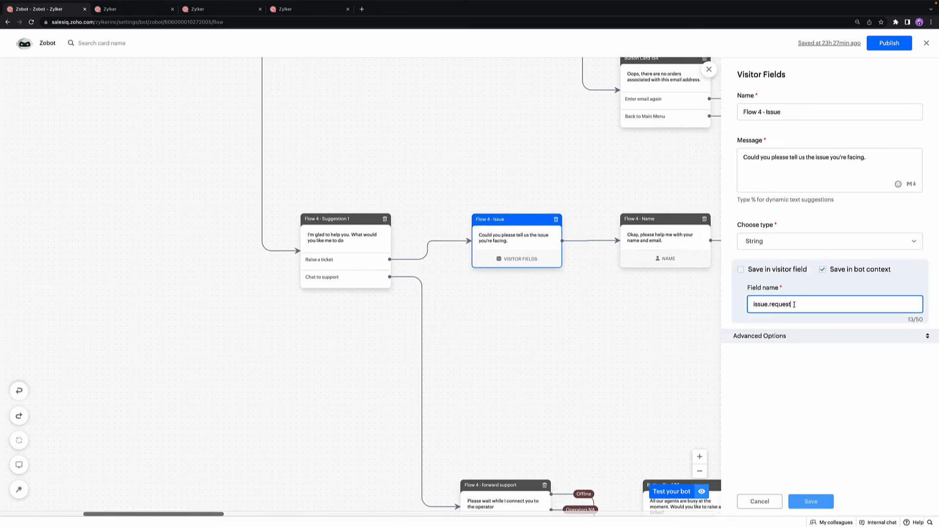
{"action": "left_click_drag", "start_coordinate": [793, 304], "coordinate": [748, 308]}
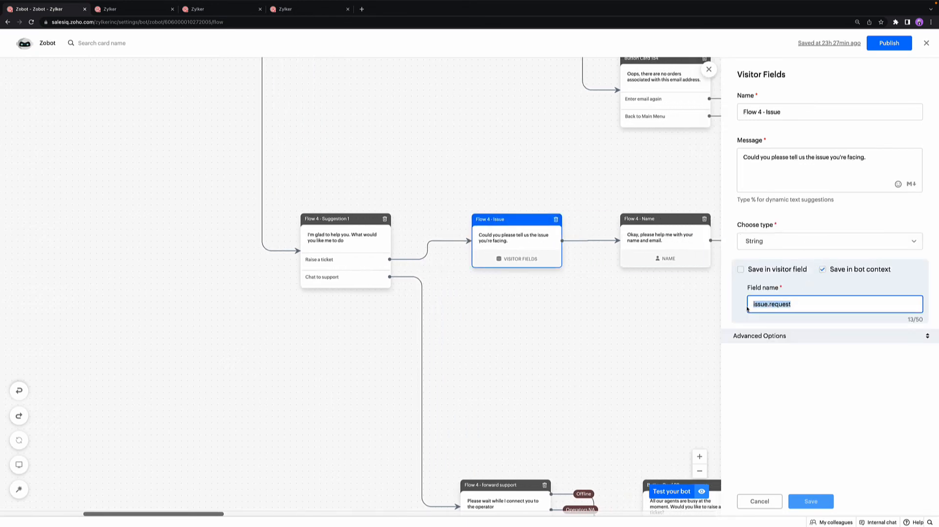
{"action": "left_click", "coordinate": [657, 314]}
Step: Follow the branch past the name and email cards to Flow 4 - Associate Ticket Card and review its Subject and other input field mappings
{"action": "scroll", "coordinate": [646, 312], "scroll_direction": "right", "scroll_amount": 7}
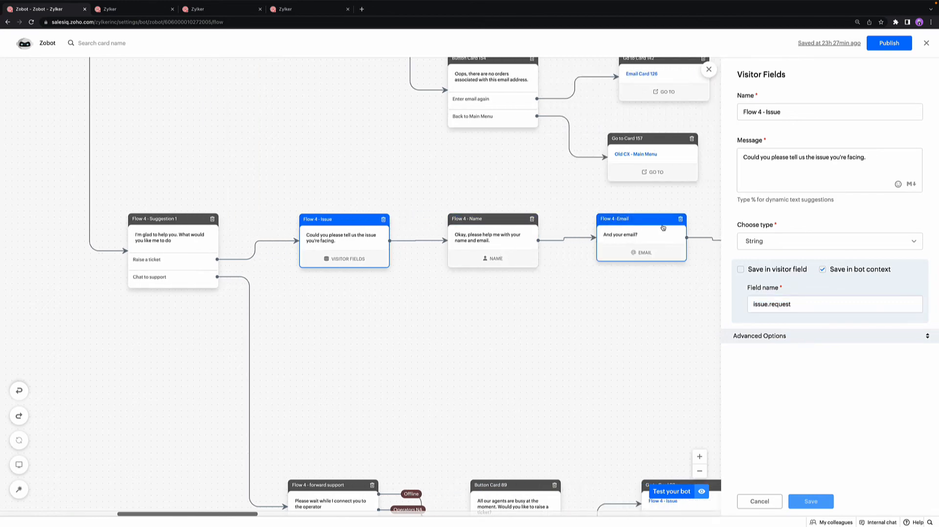
{"action": "scroll", "coordinate": [662, 227], "scroll_direction": "right", "scroll_amount": 8}
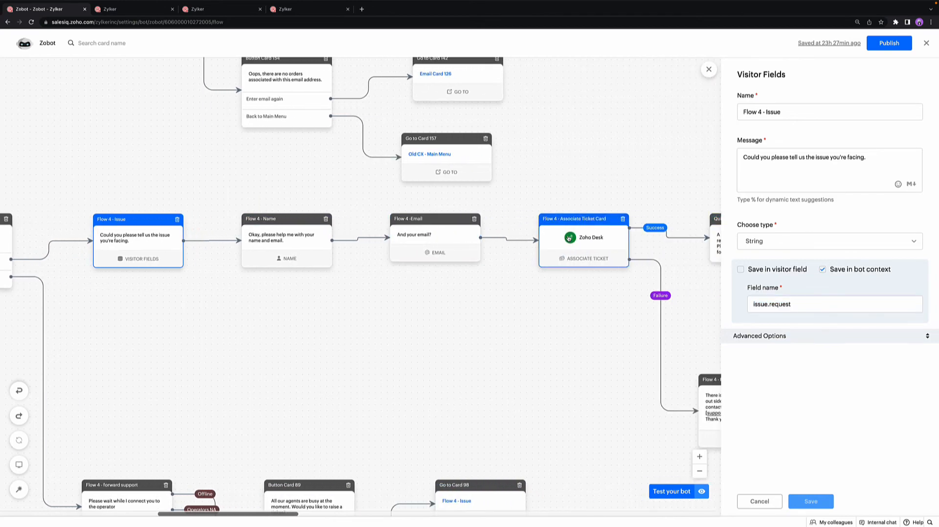
{"action": "left_click", "coordinate": [568, 238]}
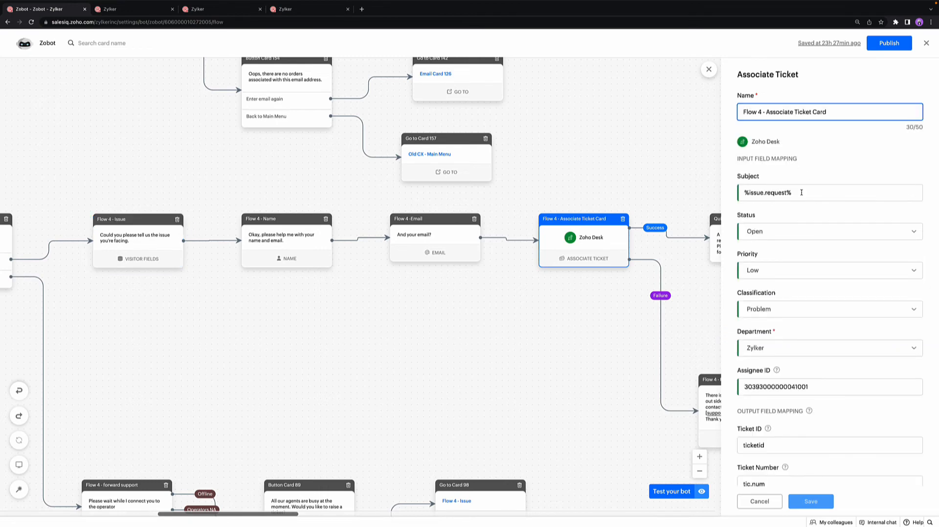
{"action": "left_click_drag", "start_coordinate": [801, 193], "coordinate": [742, 194]}
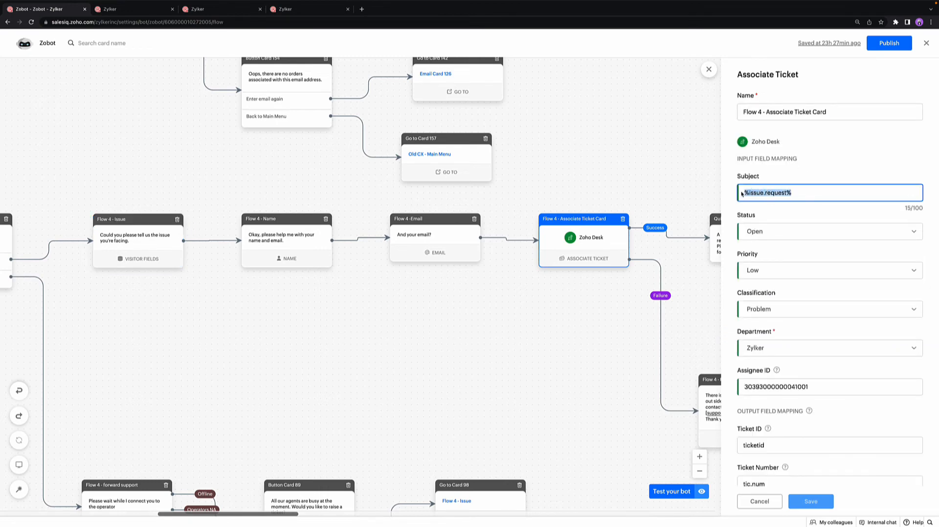
{"action": "left_click", "coordinate": [735, 162]}
{"action": "scroll", "coordinate": [748, 364], "scroll_direction": "down", "scroll_amount": 1}
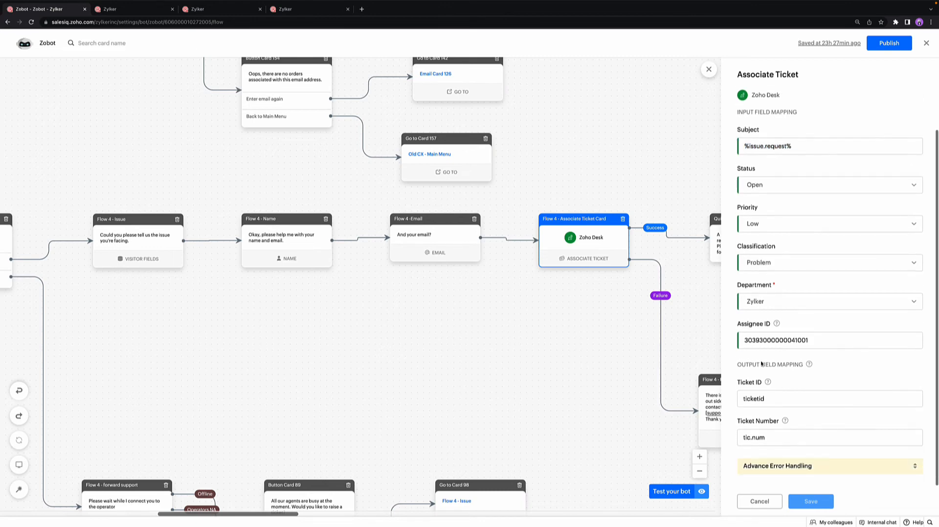
Step: Compare the ticket card's Subject mapping with the bot context field name saved in the Flow 4 - Issue card
{"action": "scroll", "coordinate": [749, 363], "scroll_direction": "up", "scroll_amount": 1}
{"action": "left_click_drag", "start_coordinate": [796, 192], "coordinate": [744, 191]}
{"action": "left_click", "coordinate": [163, 246]}
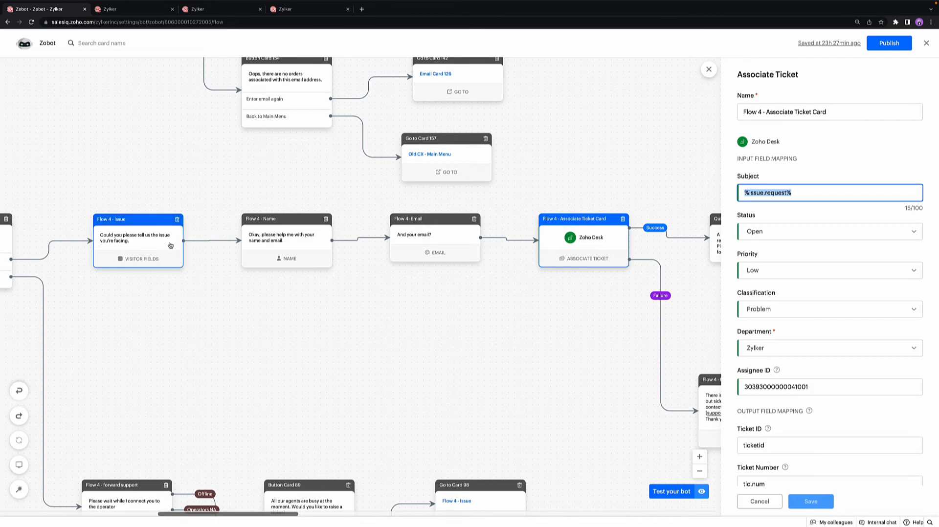
{"action": "left_click_drag", "start_coordinate": [787, 307], "coordinate": [750, 304]}
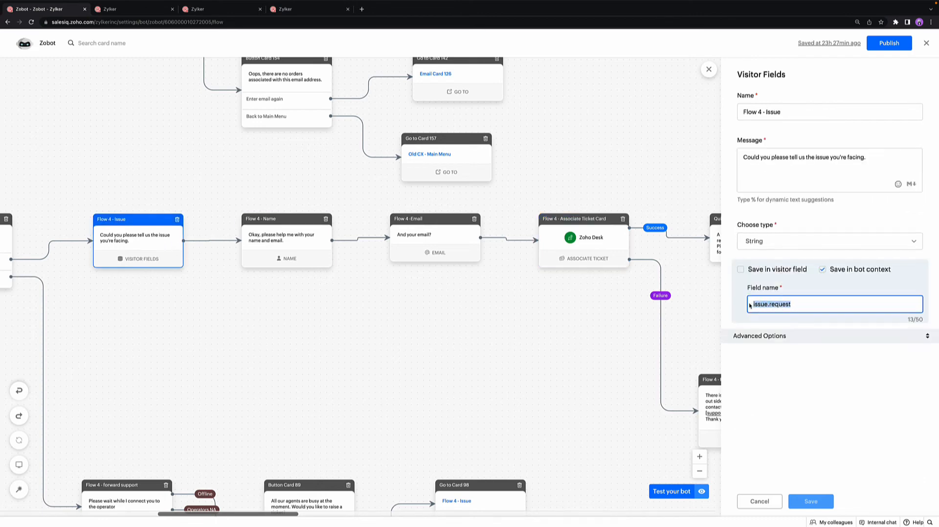
Step: Review the Ticket ID and Ticket Number output field mappings in Flow 4 - Associate Ticket Card
{"action": "left_click", "coordinate": [606, 248]}
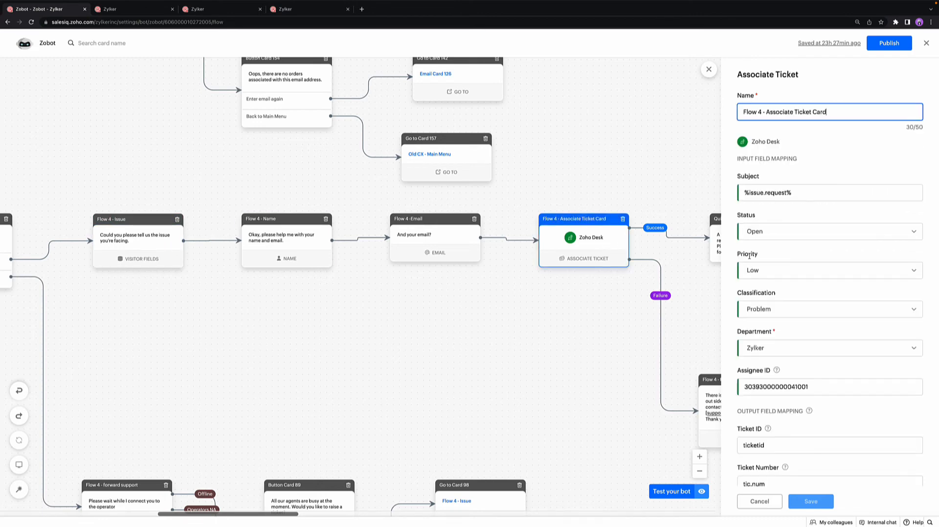
{"action": "scroll", "coordinate": [756, 371], "scroll_direction": "down", "scroll_amount": 1}
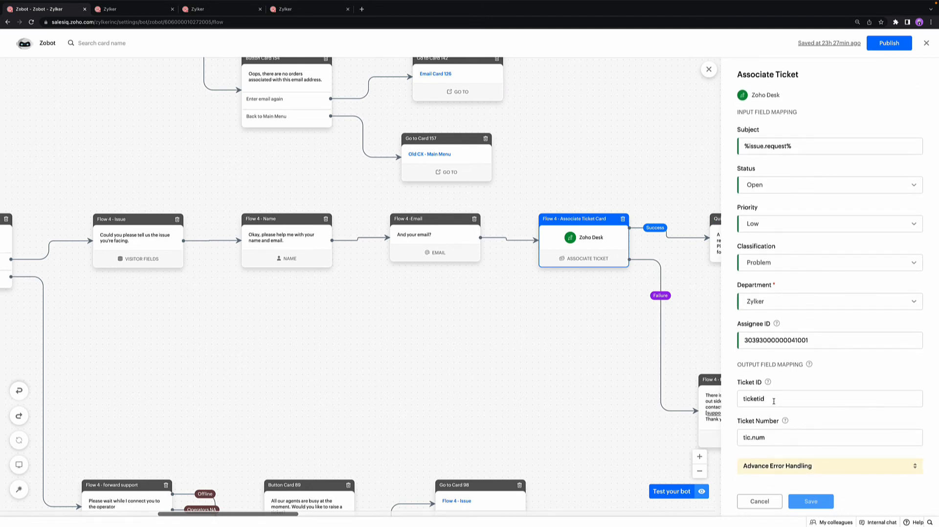
{"action": "left_click", "coordinate": [774, 402]}
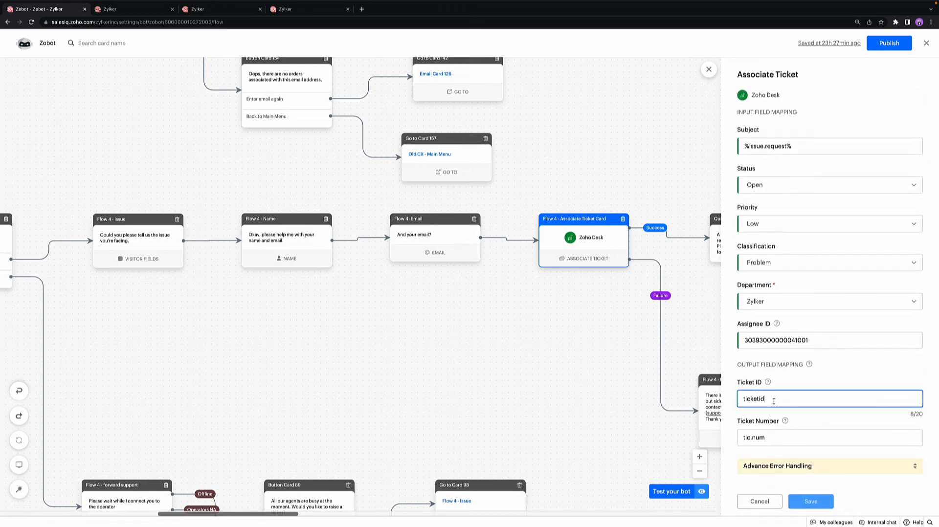
{"action": "left_click", "coordinate": [772, 439]}
Step: Examine the ticket number variable in the message of Quick reply Card 88 on the Success branch
{"action": "scroll", "coordinate": [666, 300], "scroll_direction": "right", "scroll_amount": 2}
{"action": "left_click", "coordinate": [644, 251]}
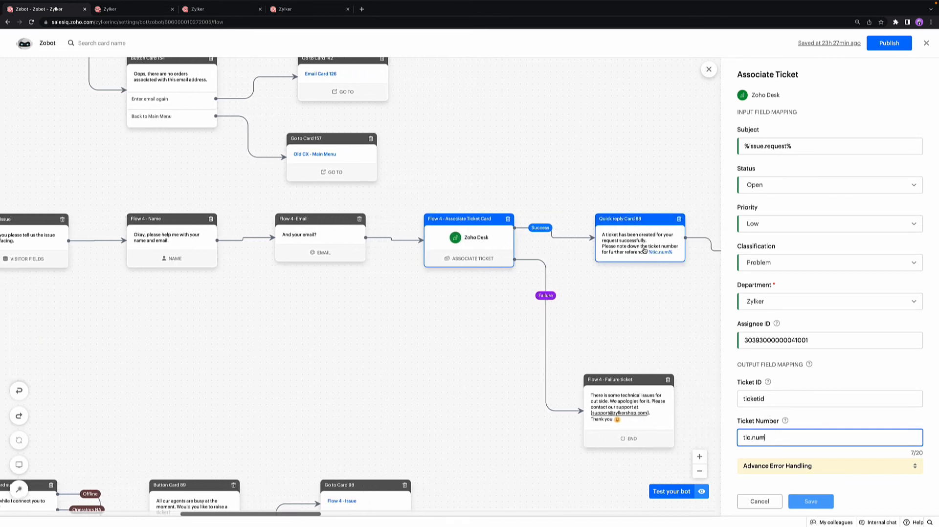
{"action": "left_click_drag", "start_coordinate": [777, 173], "coordinate": [741, 174]}
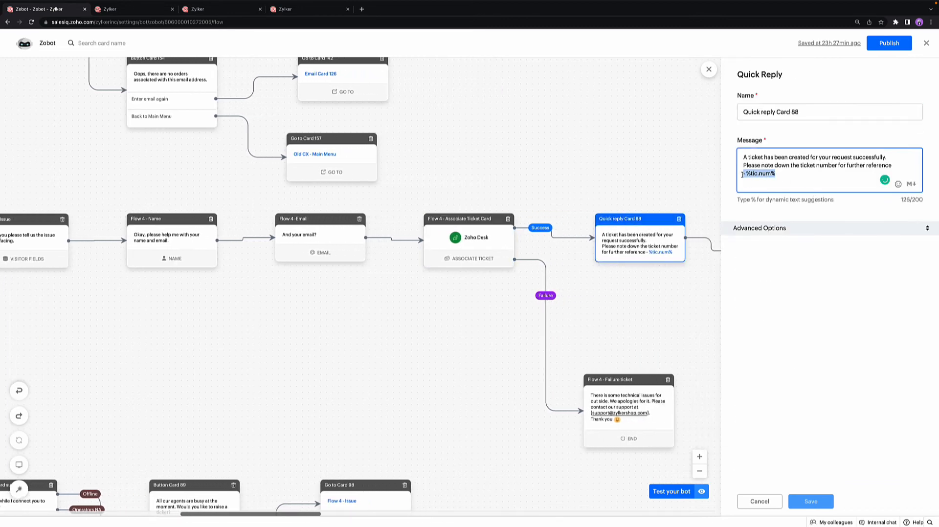
{"action": "left_click", "coordinate": [799, 175]}
Step: Return to the start of the flow and open the bot's test chat
{"action": "scroll", "coordinate": [637, 286], "scroll_direction": "left", "scroll_amount": 6}
{"action": "scroll", "coordinate": [637, 285], "scroll_direction": "left", "scroll_amount": 10}
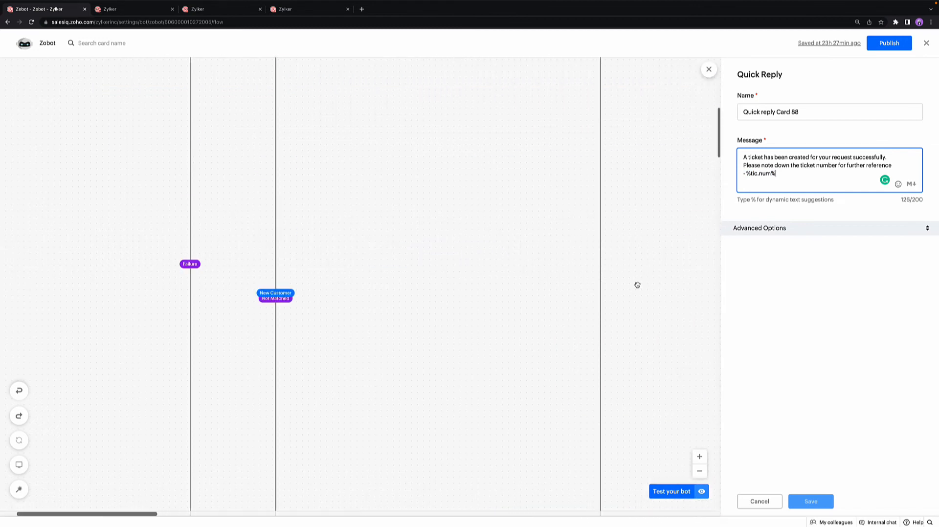
{"action": "scroll", "coordinate": [637, 285], "scroll_direction": "up", "scroll_amount": 5}
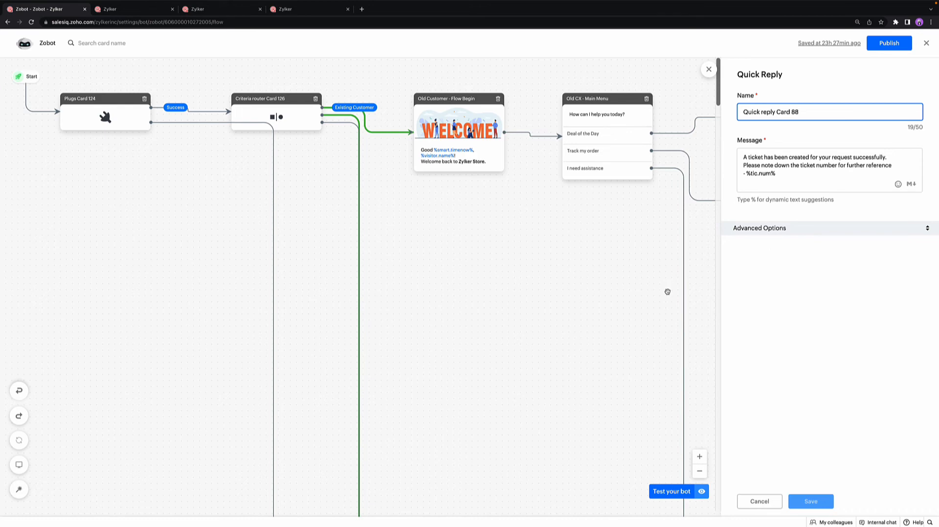
{"action": "left_click", "coordinate": [680, 492]}
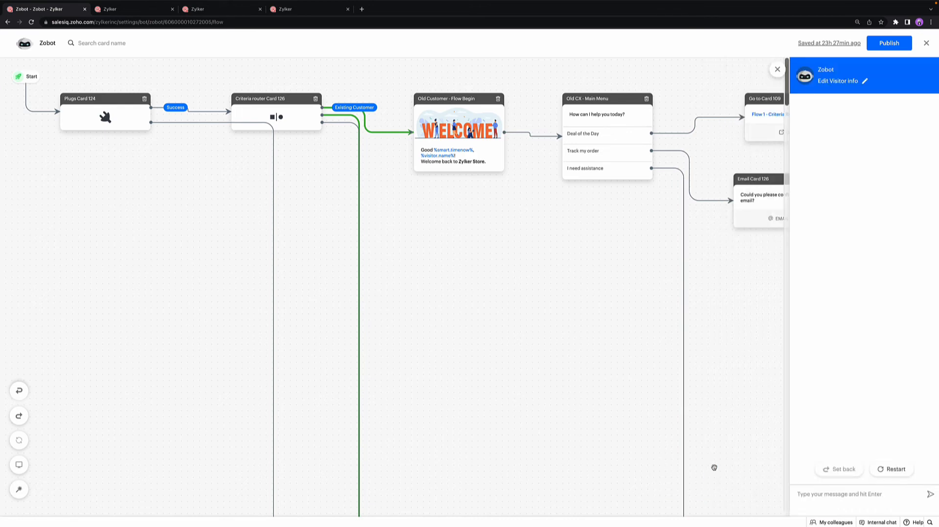
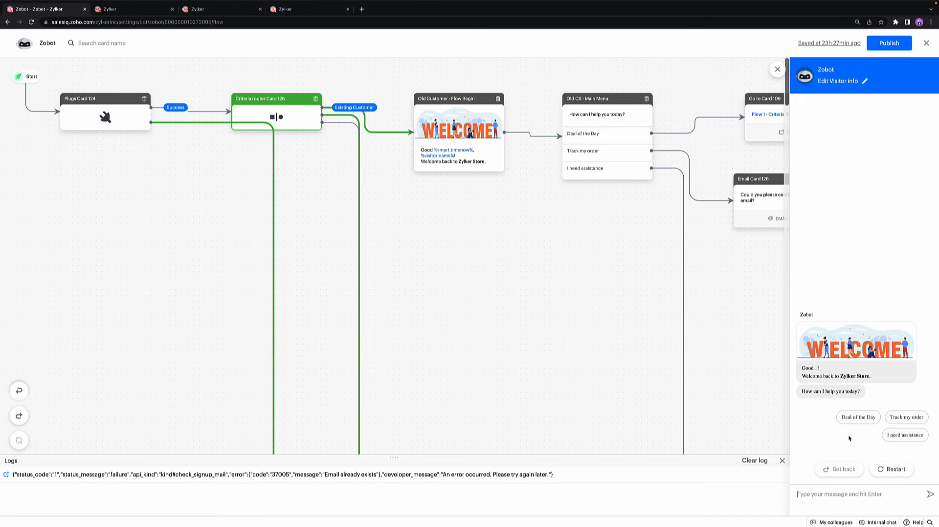
Step: Close the logs and test the Deal of the Day option in the test chat, returning to the main menu
{"action": "left_click", "coordinate": [782, 461]}
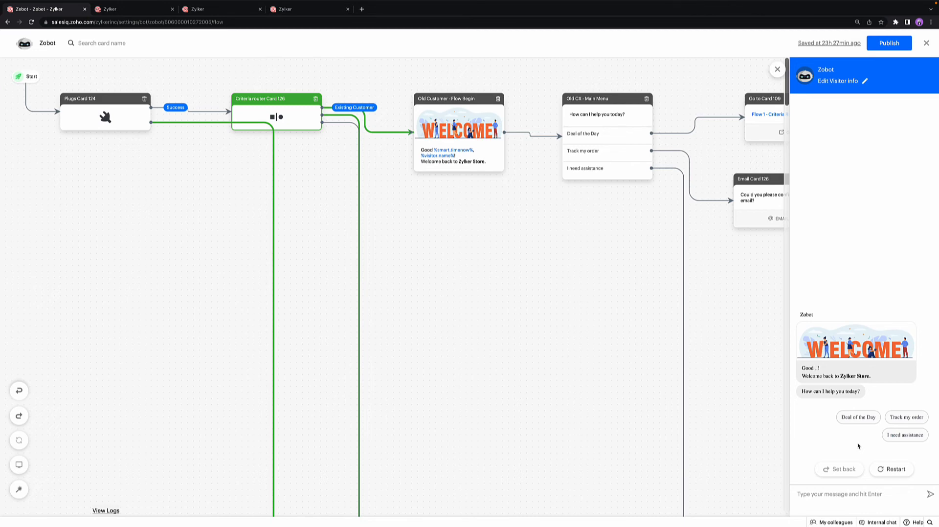
{"action": "left_click", "coordinate": [861, 418]}
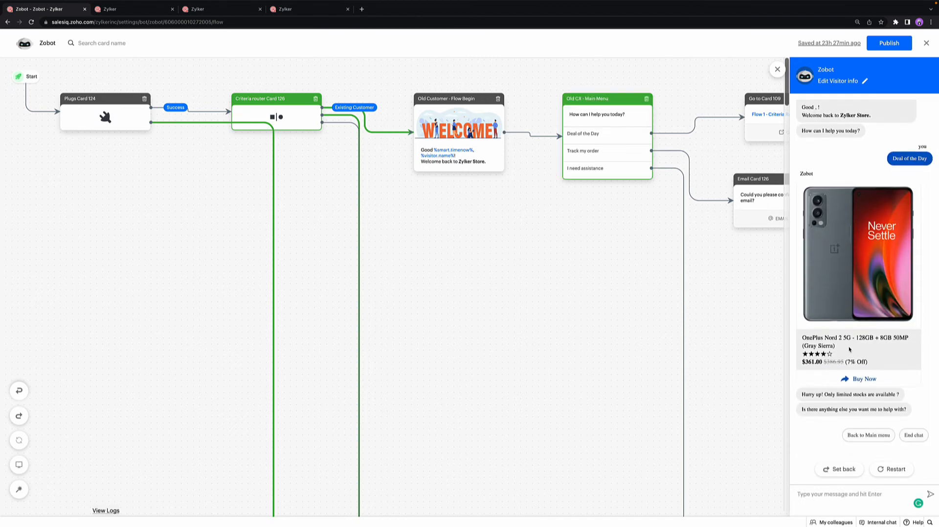
{"action": "left_click", "coordinate": [875, 436]}
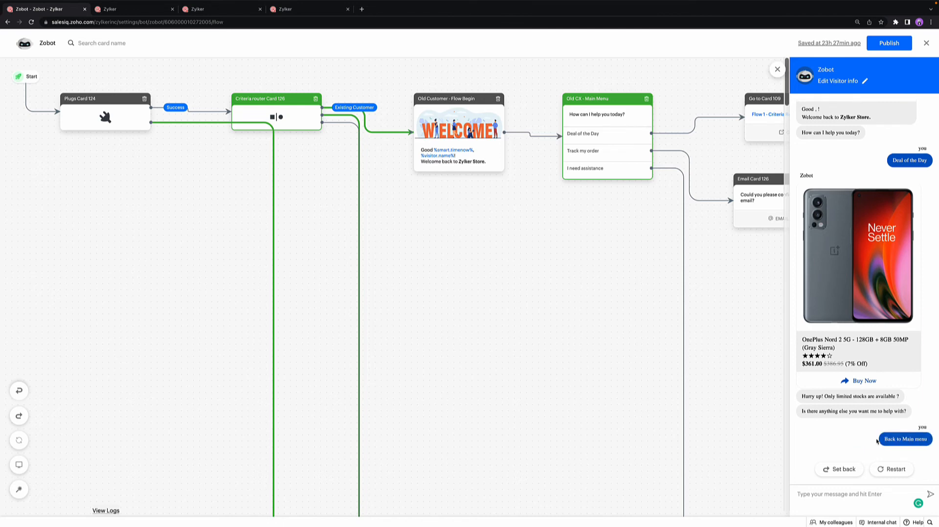
Step: Test Track my order with the prefilled email, choose the Quantigo - Smart watch 2 (2) order, and return to the main menu
{"action": "left_click", "coordinate": [903, 420]}
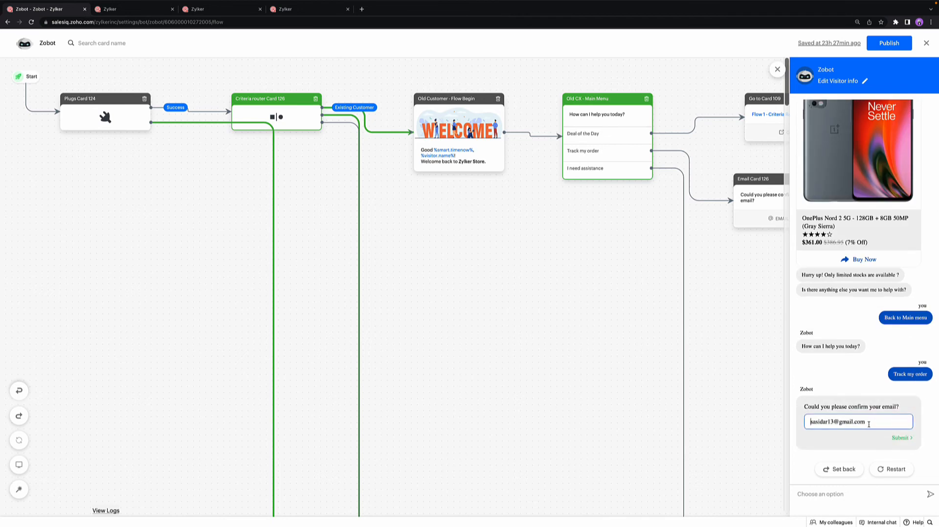
{"action": "key", "text": "Return"}
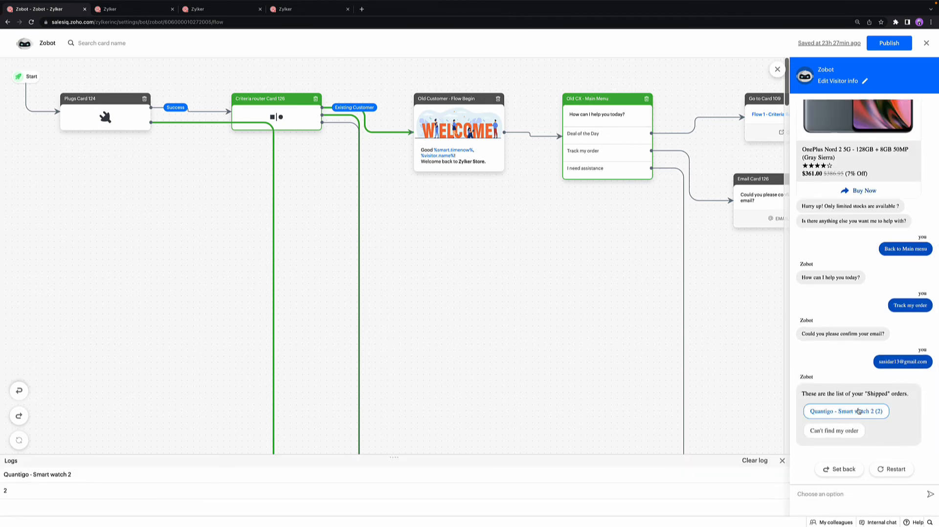
{"action": "left_click", "coordinate": [859, 411]}
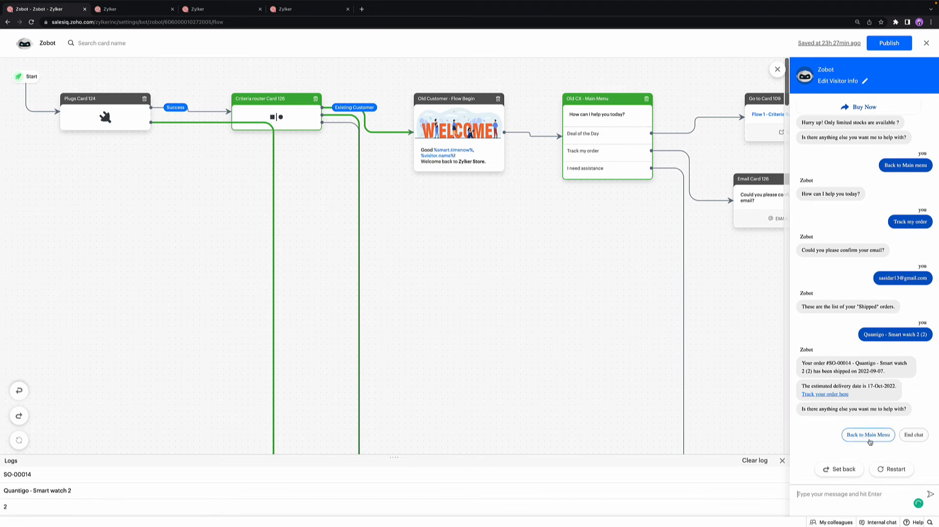
{"action": "left_click", "coordinate": [868, 437]}
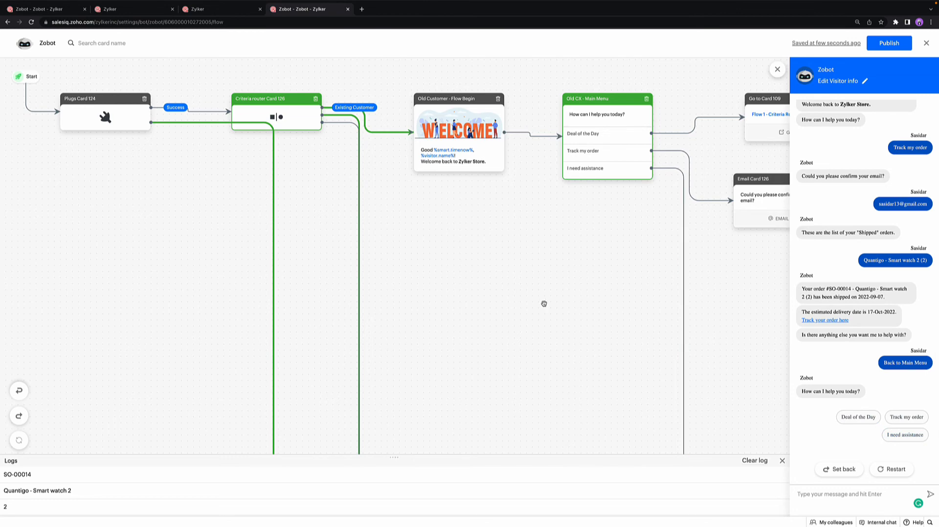
Step: Examine the new customer flow from its welcome card and main menu to the offer branches of the Deal of the Day option
{"action": "scroll", "coordinate": [538, 302], "scroll_direction": "down", "scroll_amount": 5}
{"action": "scroll", "coordinate": [537, 302], "scroll_direction": "down", "scroll_amount": 10}
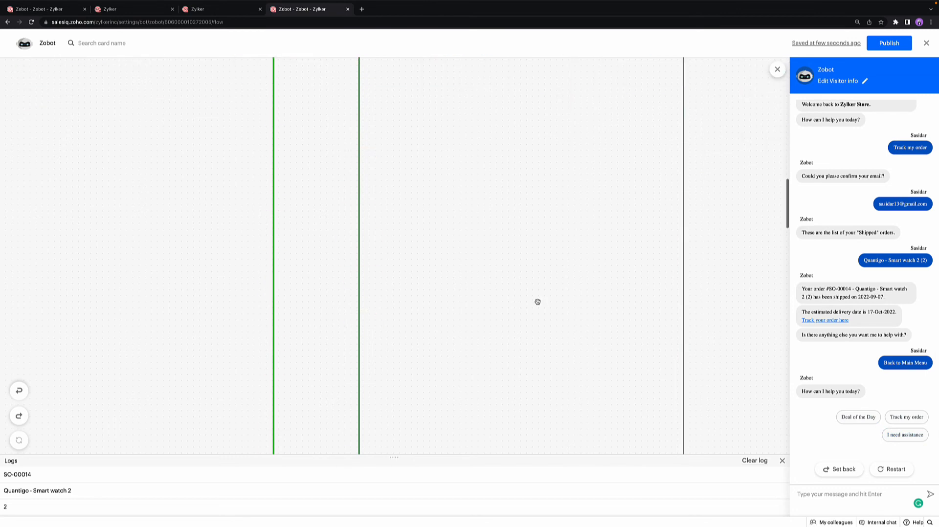
{"action": "scroll", "coordinate": [537, 302], "scroll_direction": "down", "scroll_amount": 3}
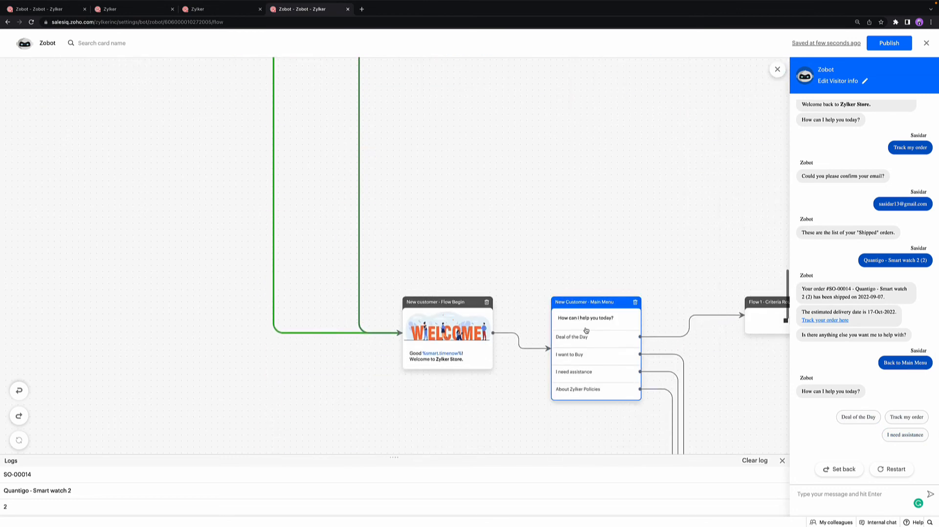
{"action": "scroll", "coordinate": [589, 338], "scroll_direction": "down", "scroll_amount": 1}
{"action": "scroll", "coordinate": [589, 338], "scroll_direction": "right", "scroll_amount": 1}
{"action": "scroll", "coordinate": [589, 337], "scroll_direction": "right", "scroll_amount": 1}
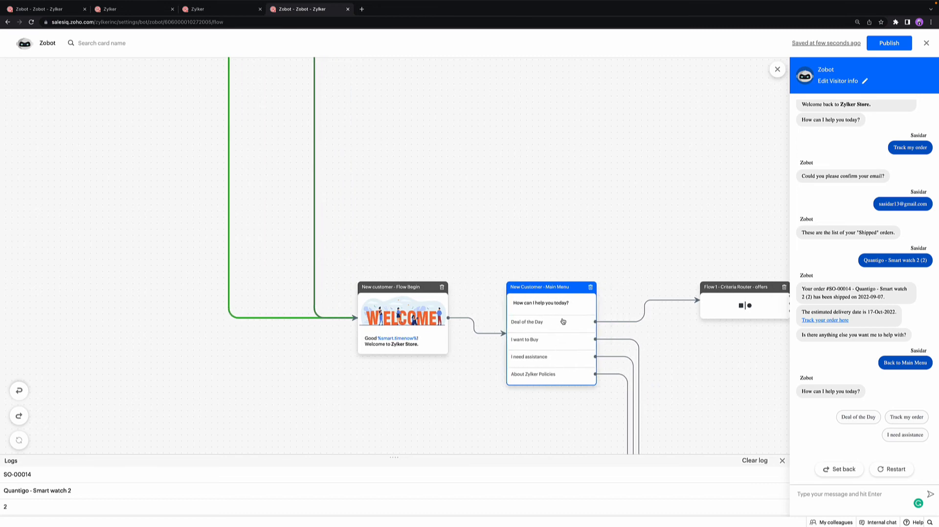
{"action": "scroll", "coordinate": [563, 321], "scroll_direction": "right", "scroll_amount": 10}
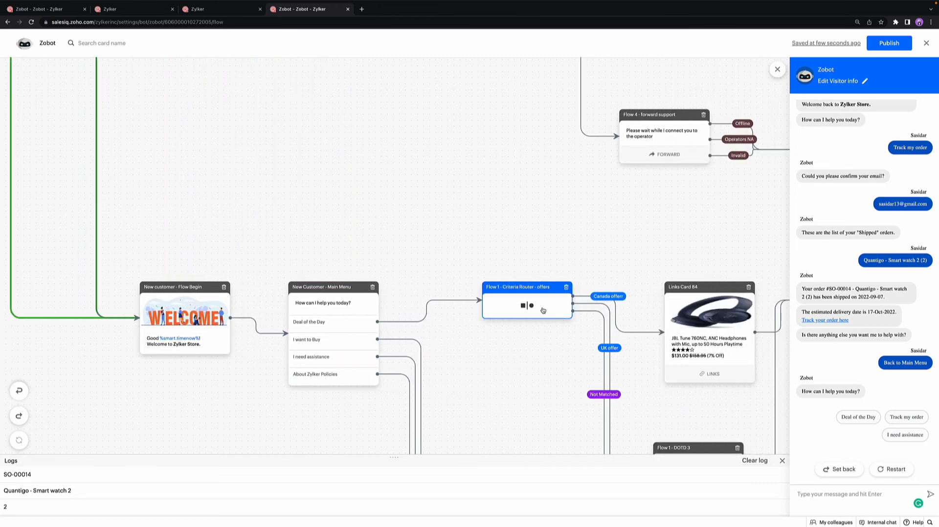
{"action": "scroll", "coordinate": [542, 311], "scroll_direction": "down", "scroll_amount": 2}
{"action": "scroll", "coordinate": [541, 308], "scroll_direction": "right", "scroll_amount": 2}
{"action": "scroll", "coordinate": [541, 307], "scroll_direction": "down", "scroll_amount": 3}
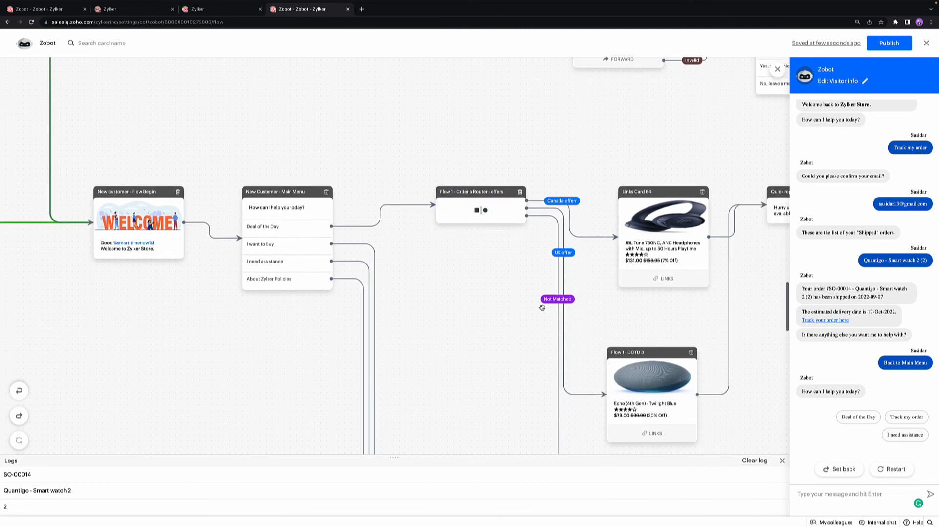
Step: Review the country condition of the Canada offerr rule in the Flow 1 - Criteria Router - offers card
{"action": "left_click", "coordinate": [476, 211]}
{"action": "scroll", "coordinate": [480, 281], "scroll_direction": "right", "scroll_amount": 3}
{"action": "scroll", "coordinate": [538, 244], "scroll_direction": "down", "scroll_amount": 3}
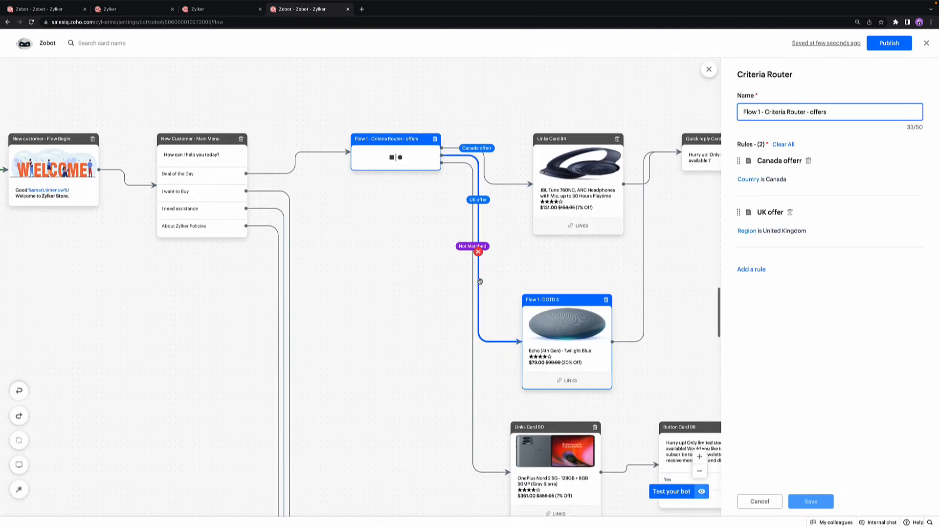
{"action": "left_click", "coordinate": [771, 181]}
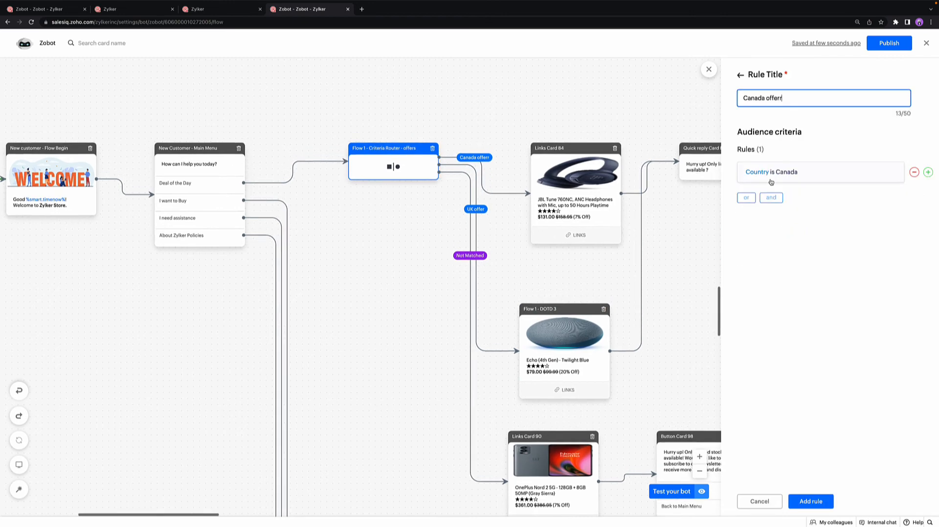
{"action": "left_click", "coordinate": [771, 180]}
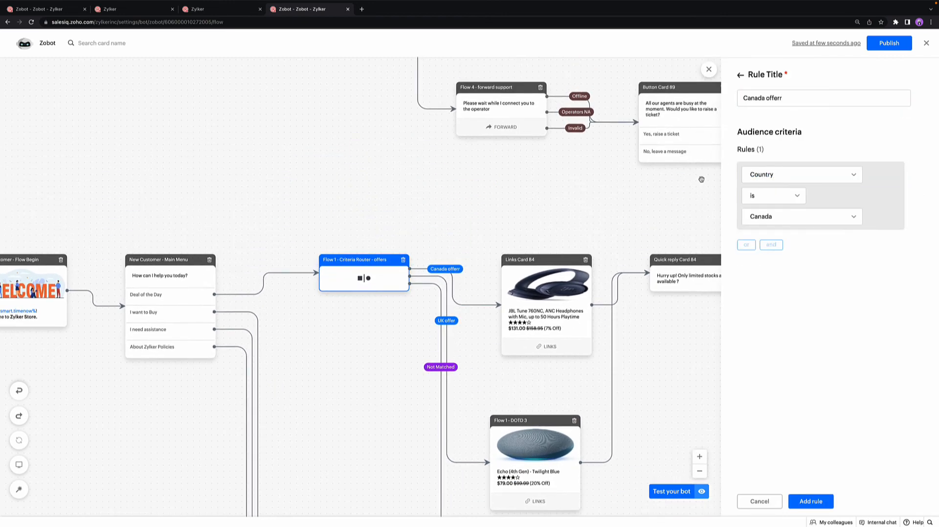
{"action": "left_click", "coordinate": [739, 76]}
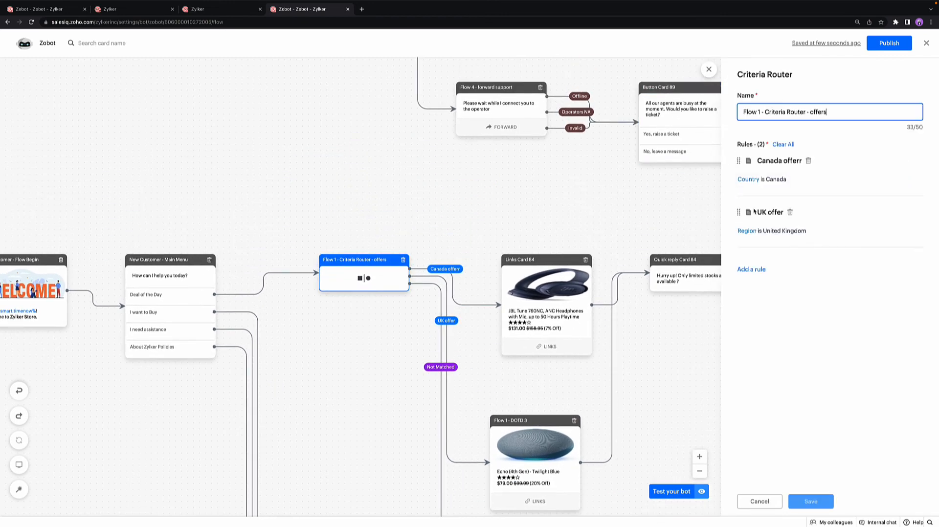
Step: Start a new rule in the offers criteria router and look through the available audience criteria
{"action": "left_click", "coordinate": [751, 269]}
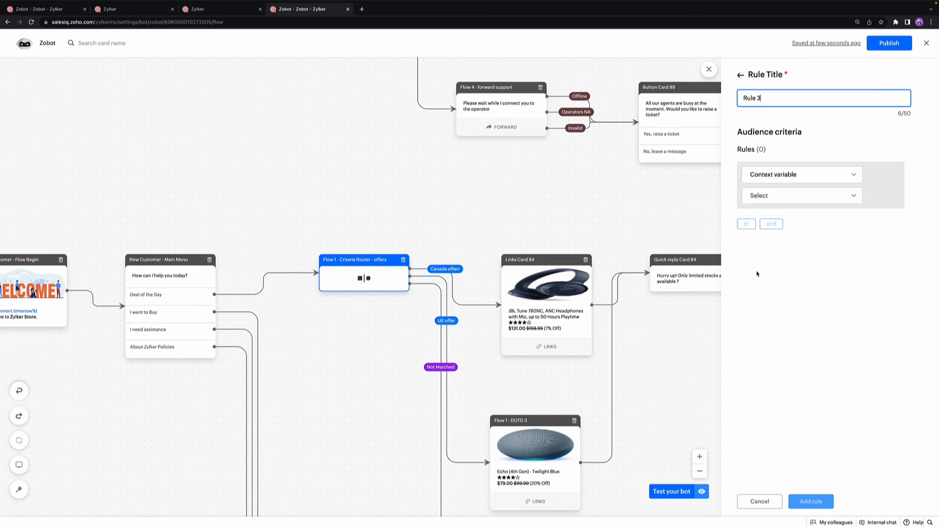
{"action": "left_click", "coordinate": [782, 182]}
{"action": "scroll", "coordinate": [787, 252], "scroll_direction": "down", "scroll_amount": 5}
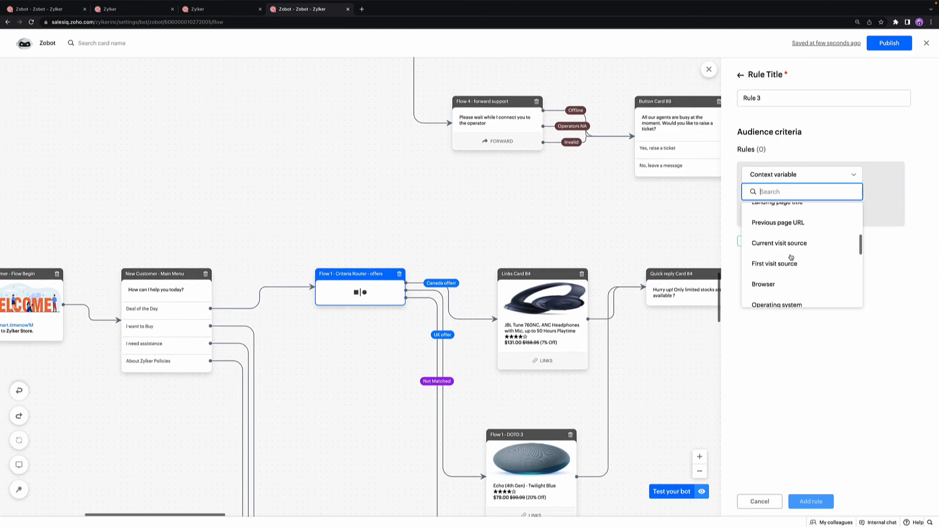
{"action": "scroll", "coordinate": [791, 257], "scroll_direction": "down", "scroll_amount": 8}
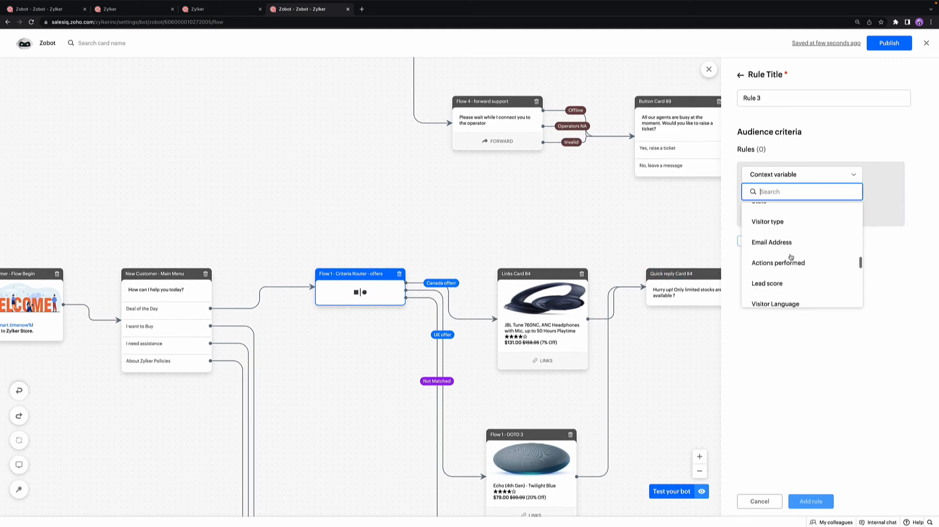
{"action": "scroll", "coordinate": [790, 257], "scroll_direction": "down", "scroll_amount": 6}
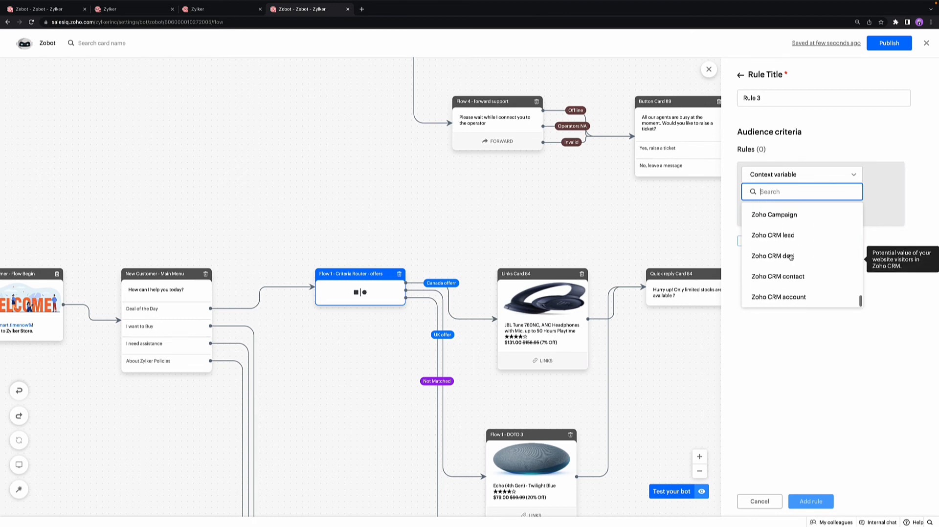
{"action": "scroll", "coordinate": [791, 257], "scroll_direction": "up", "scroll_amount": 5}
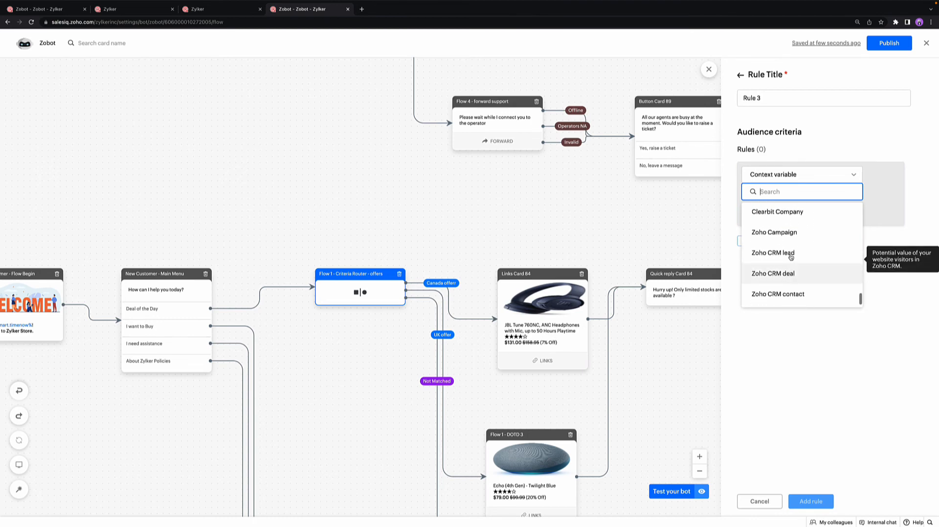
{"action": "scroll", "coordinate": [791, 257], "scroll_direction": "up", "scroll_amount": 8}
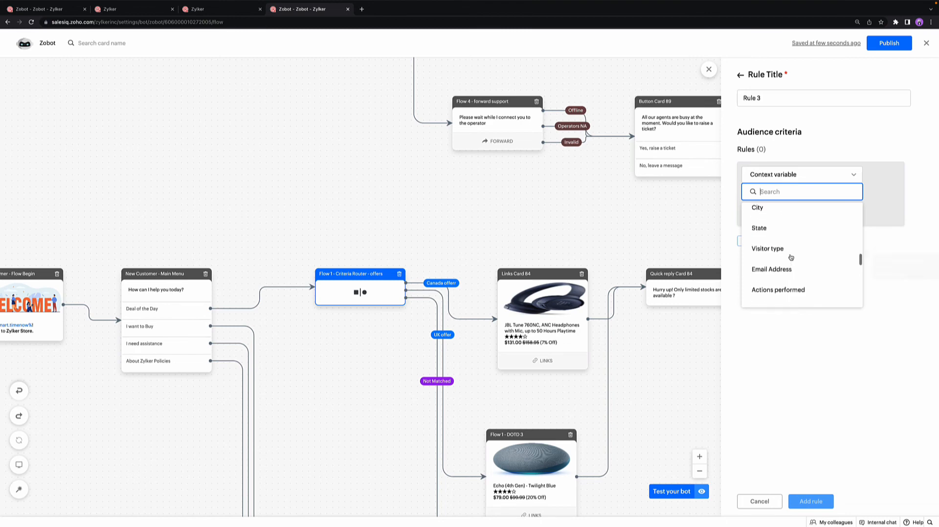
{"action": "scroll", "coordinate": [791, 257], "scroll_direction": "up", "scroll_amount": 1}
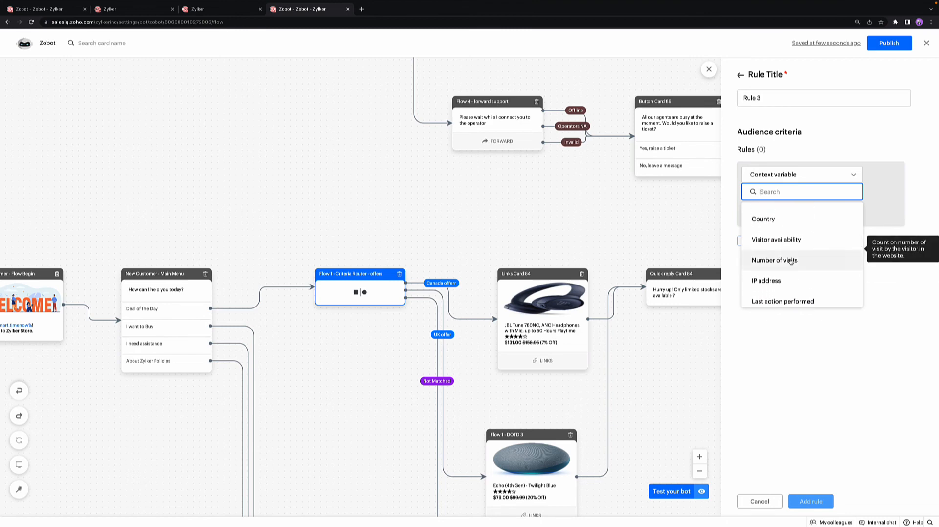
Step: Set the new rule's condition to Number of visits greater than 20, add the rule and save the criteria router
{"action": "left_click", "coordinate": [791, 257]}
{"action": "left_click", "coordinate": [785, 203]}
{"action": "left_click", "coordinate": [786, 235]}
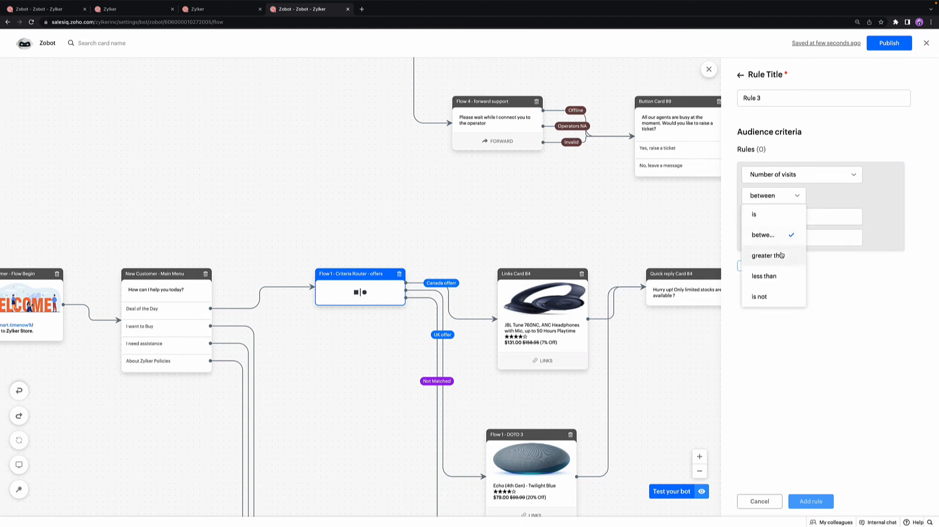
{"action": "left_click", "coordinate": [782, 256]}
{"action": "type", "text": "20"}
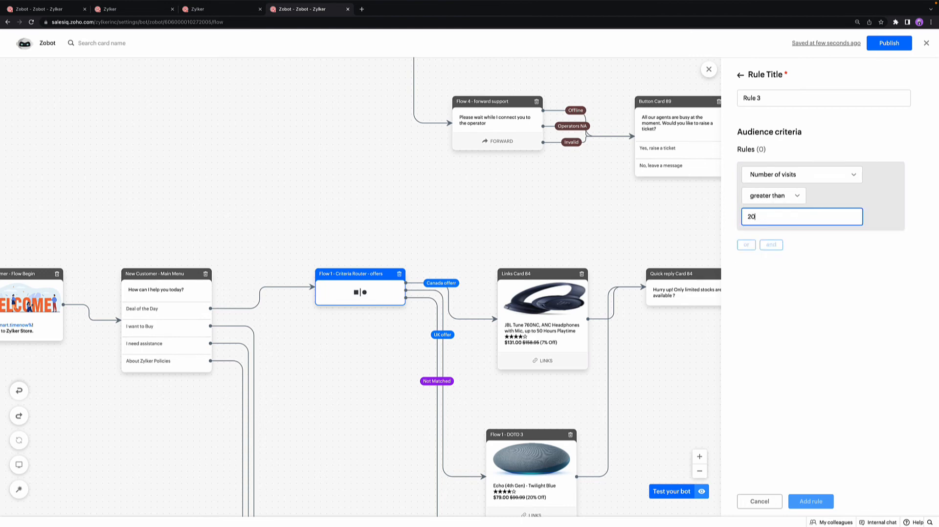
{"action": "left_click", "coordinate": [797, 335]}
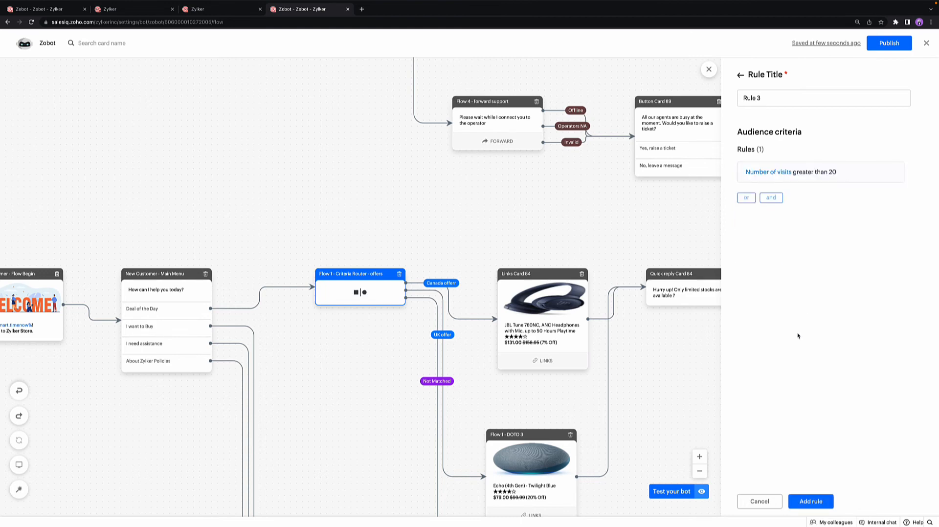
{"action": "left_click", "coordinate": [815, 501]}
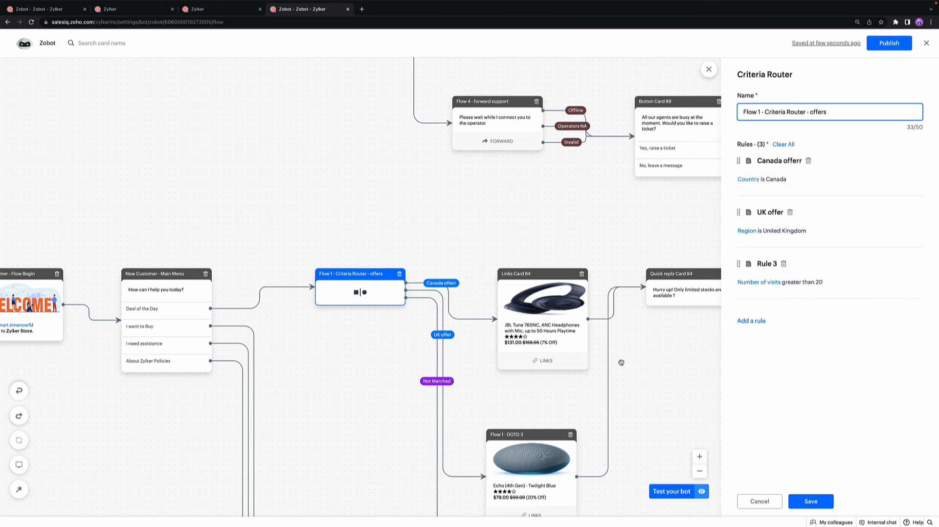
Step: Add a Forward card to the Rule 3 branch with its default message and operator settings, and save it
{"action": "scroll", "coordinate": [621, 362], "scroll_direction": "down", "scroll_amount": 5}
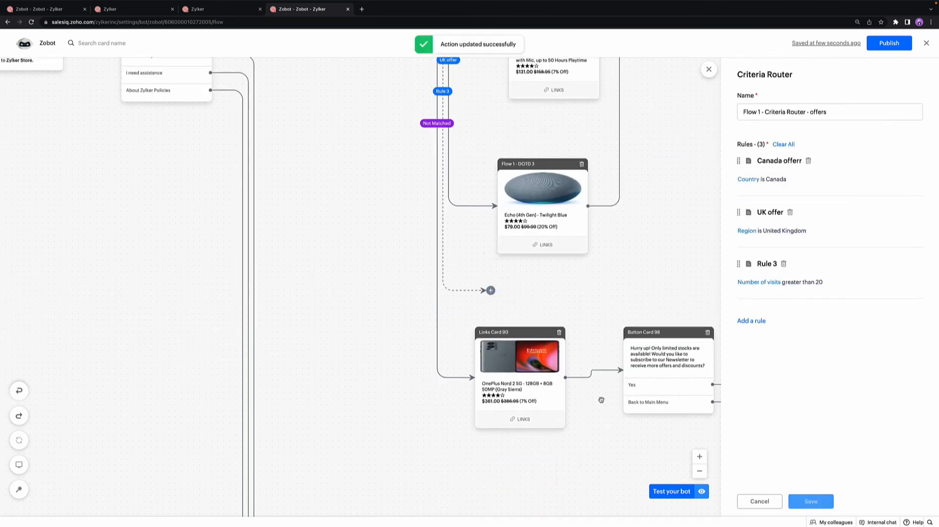
{"action": "left_click", "coordinate": [491, 292]}
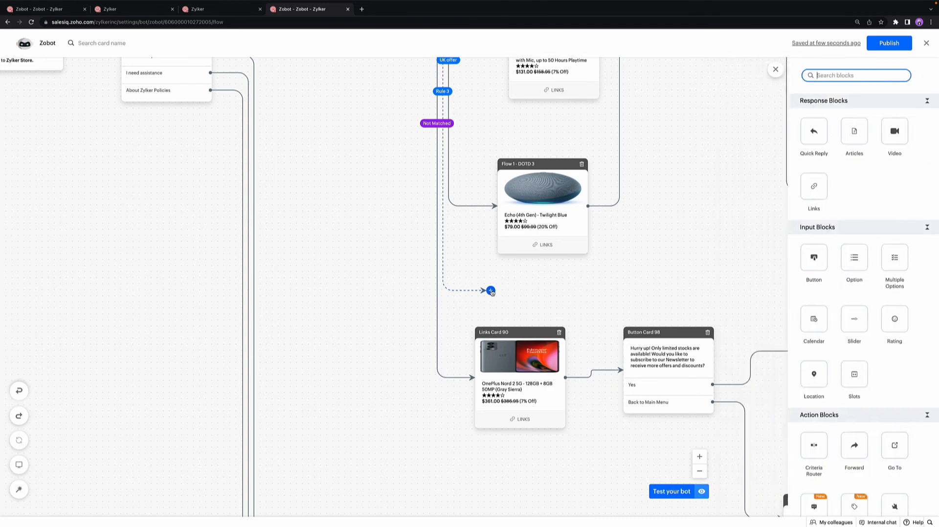
{"action": "scroll", "coordinate": [903, 361], "scroll_direction": "down", "scroll_amount": 1}
{"action": "scroll", "coordinate": [902, 361], "scroll_direction": "down", "scroll_amount": 1}
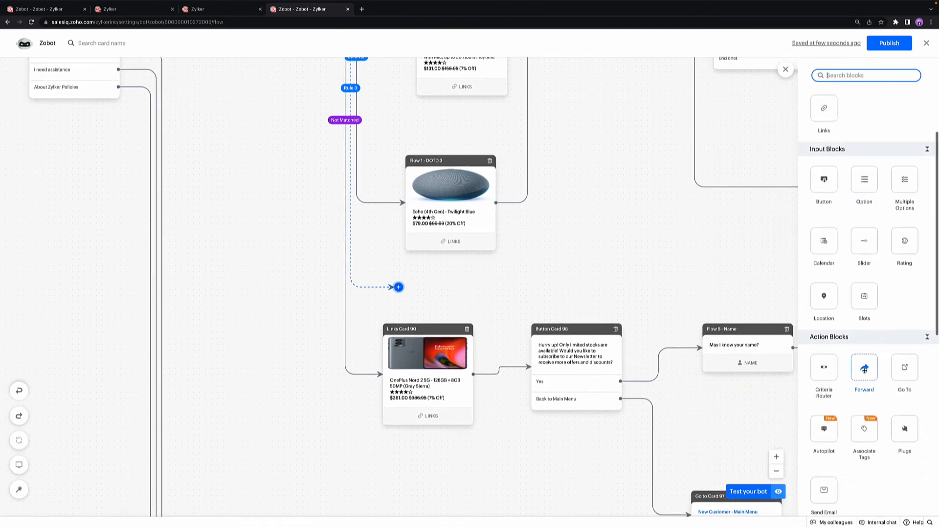
{"action": "left_click", "coordinate": [864, 371]}
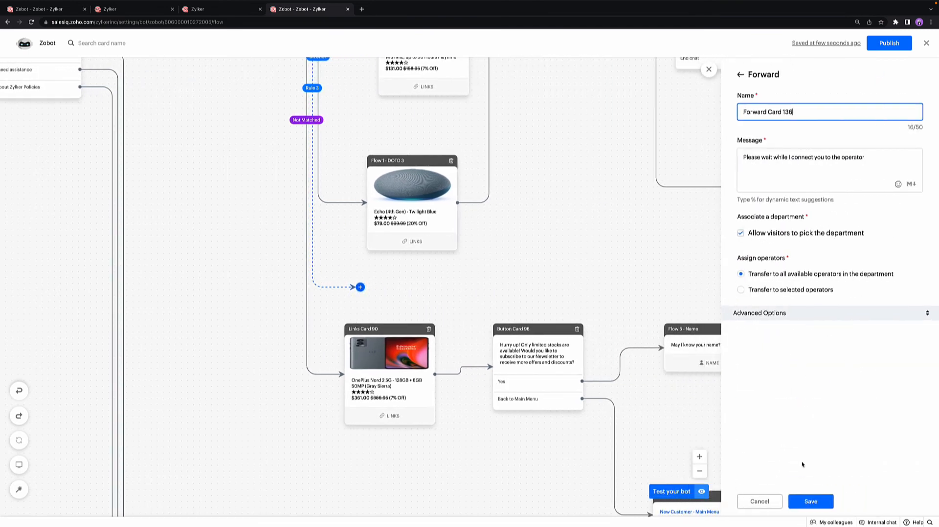
{"action": "left_click", "coordinate": [810, 501]}
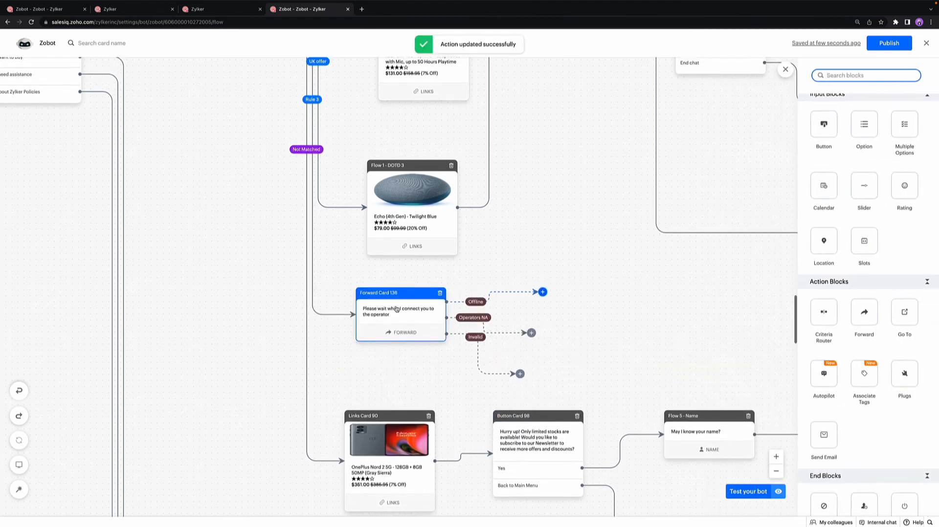
Step: Open the settings of Links Card 84 on the Canada offerr branch
{"action": "scroll", "coordinate": [396, 309], "scroll_direction": "up", "scroll_amount": 2}
{"action": "scroll", "coordinate": [396, 309], "scroll_direction": "up", "scroll_amount": 1}
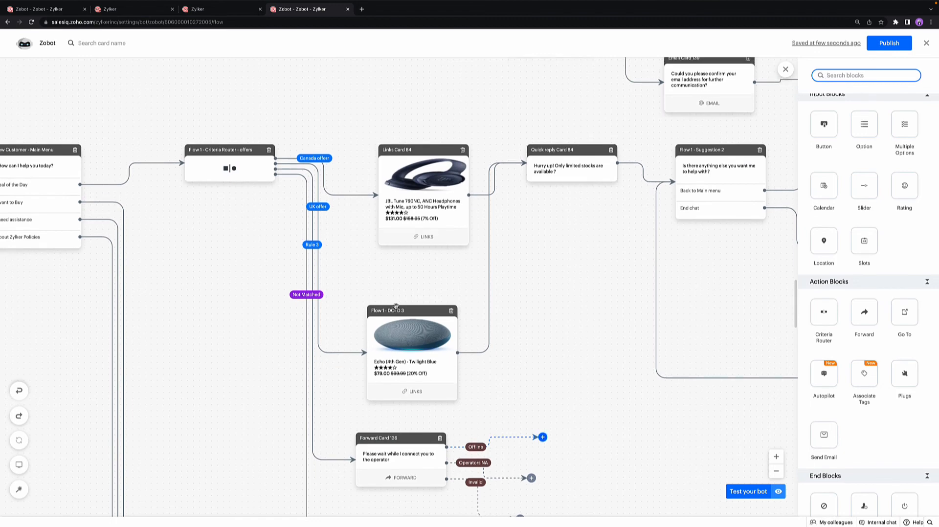
{"action": "scroll", "coordinate": [396, 306], "scroll_direction": "down", "scroll_amount": 1}
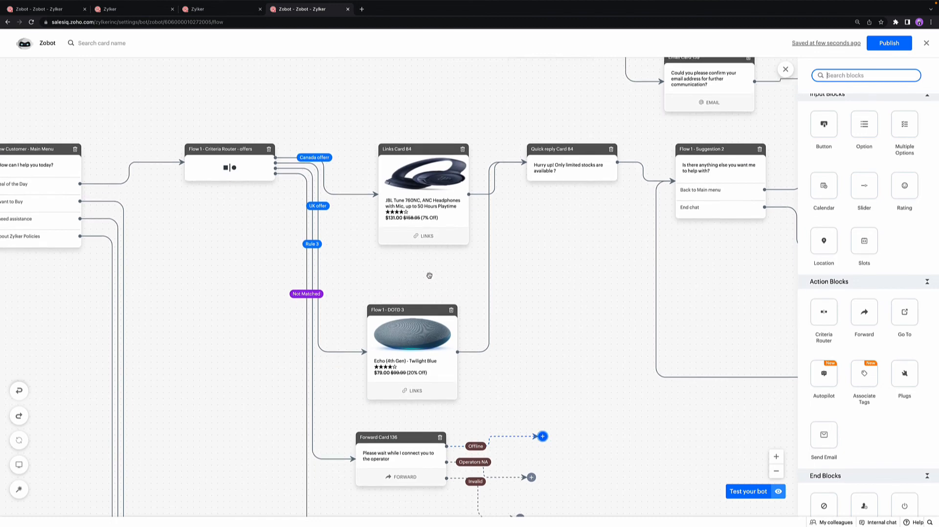
{"action": "left_click", "coordinate": [426, 192]}
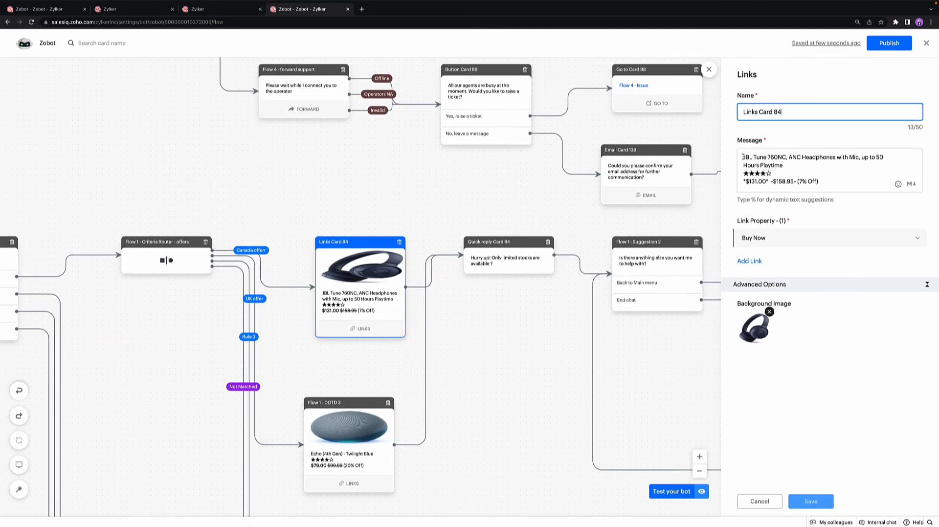
Step: Expand the Buy Now link of Links Card 84 and review the card's message and the link's full URL
{"action": "left_click", "coordinate": [782, 240]}
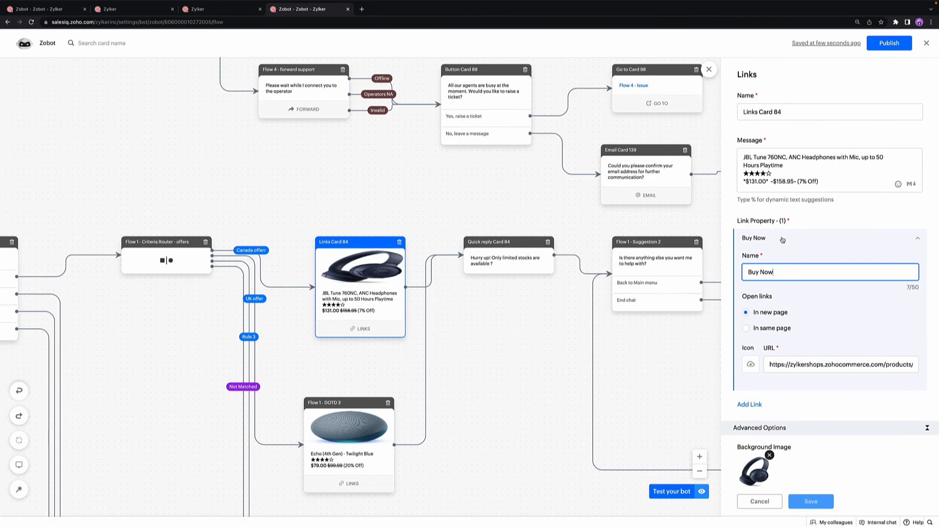
{"action": "left_click_drag", "start_coordinate": [785, 166], "coordinate": [743, 157]}
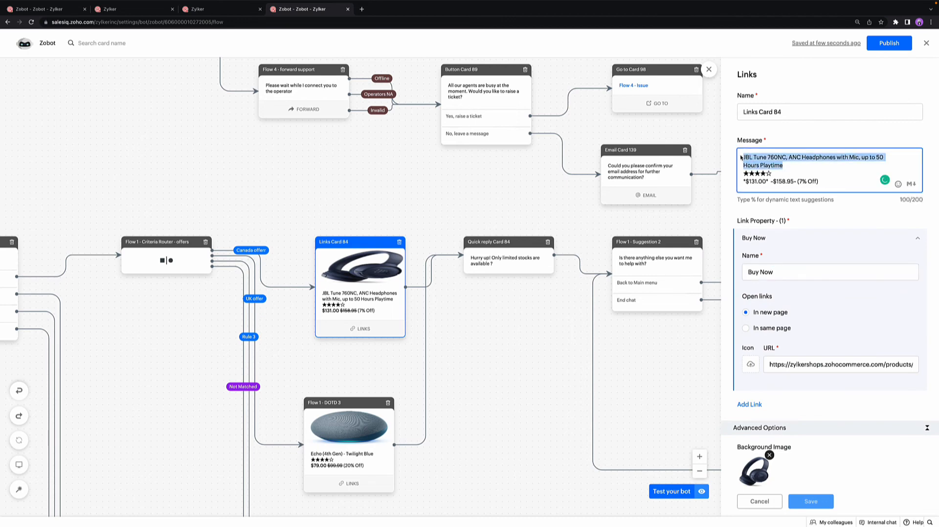
{"action": "left_click", "coordinate": [740, 157]}
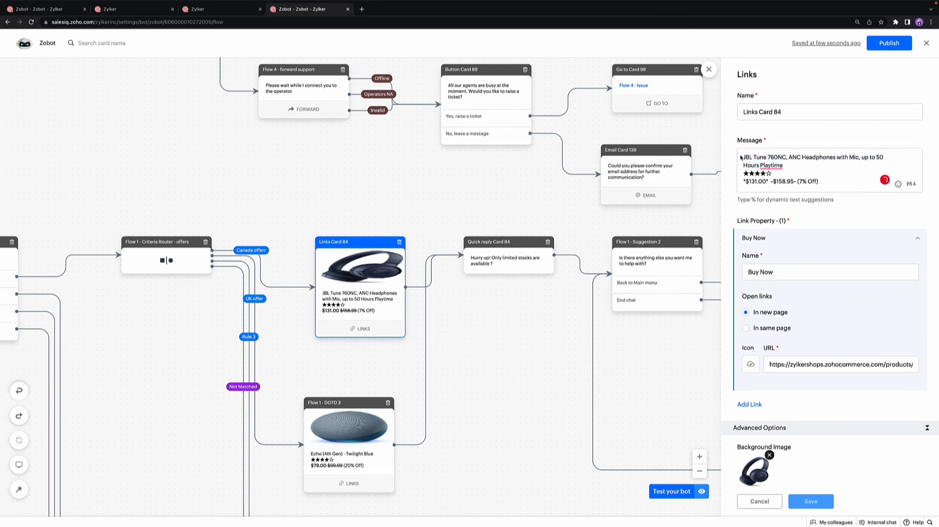
{"action": "left_click", "coordinate": [759, 174]}
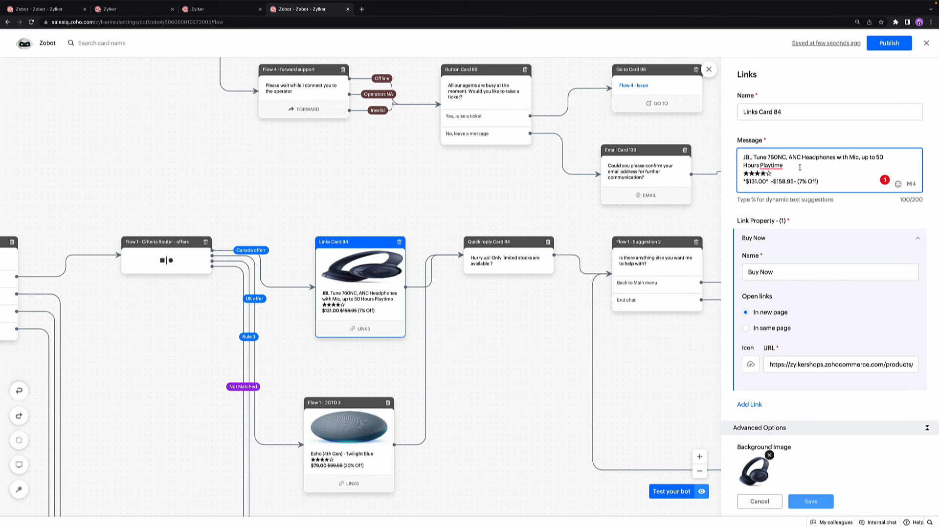
{"action": "left_click", "coordinate": [807, 272]}
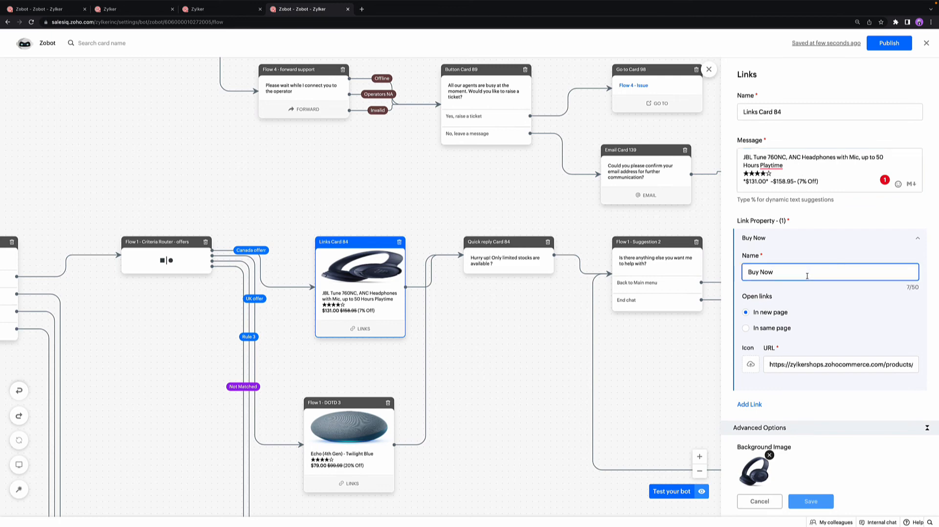
{"action": "left_click", "coordinate": [813, 365]}
{"action": "scroll", "coordinate": [861, 365], "scroll_direction": "right", "scroll_amount": 10}
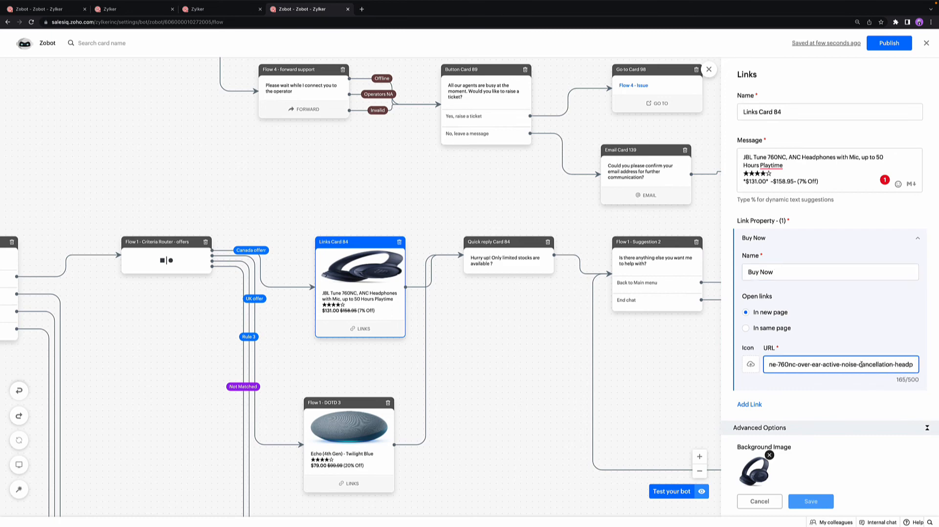
{"action": "scroll", "coordinate": [861, 365], "scroll_direction": "left", "scroll_amount": 10}
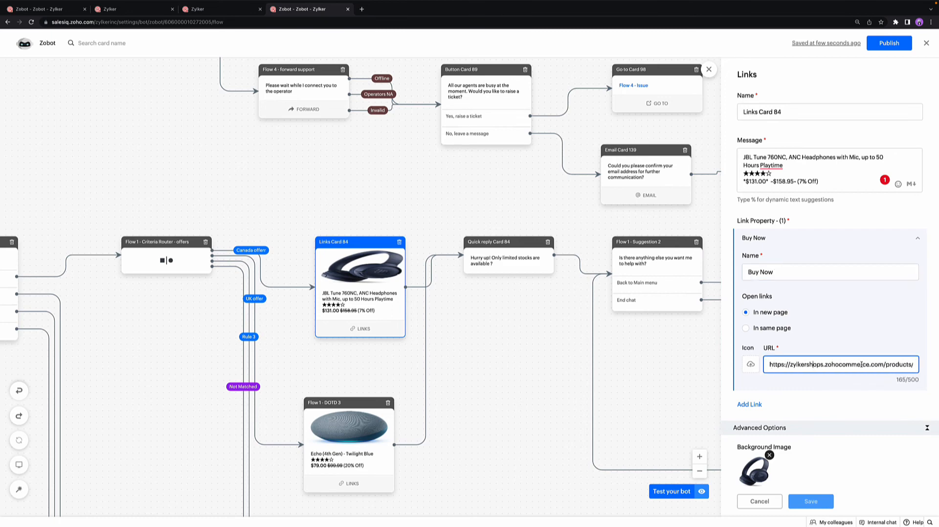
Step: Open the Flow 1 - DOTD 3 card on the UK offer branch and expand its Buy Now link settings
{"action": "scroll", "coordinate": [353, 375], "scroll_direction": "down", "scroll_amount": 2}
{"action": "left_click", "coordinate": [354, 375]}
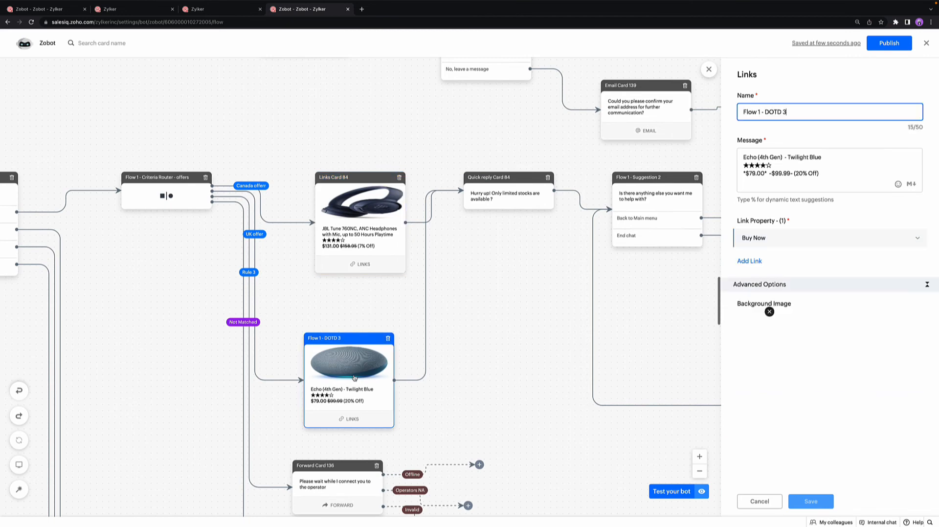
{"action": "left_click", "coordinate": [775, 239]}
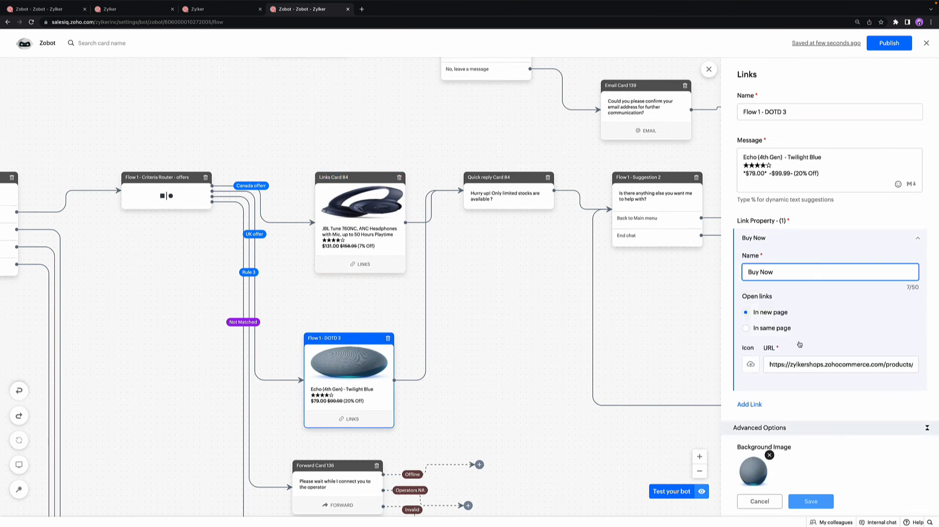
Step: Open Links Card 90 on the Not Matched branch and expand its Buy Now link settings
{"action": "scroll", "coordinate": [652, 353], "scroll_direction": "down", "scroll_amount": 4}
{"action": "scroll", "coordinate": [651, 353], "scroll_direction": "down", "scroll_amount": 3}
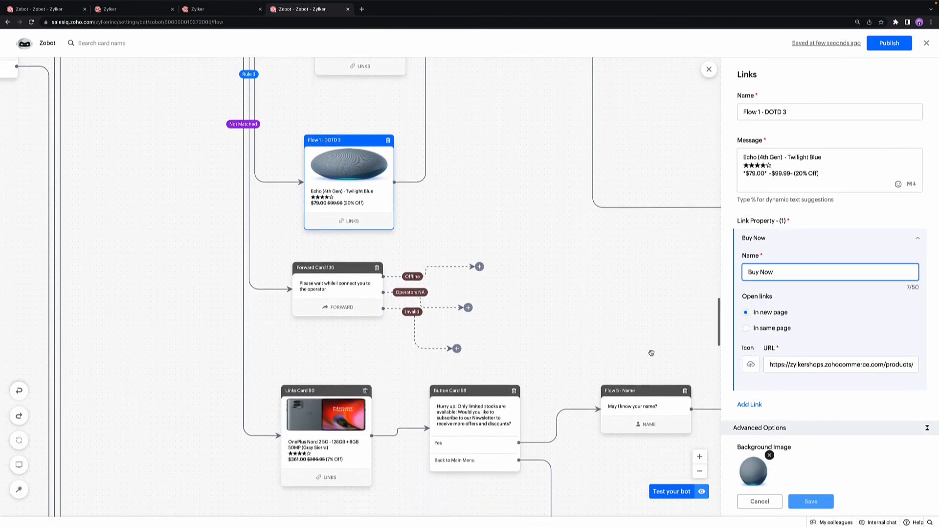
{"action": "left_click", "coordinate": [339, 383]}
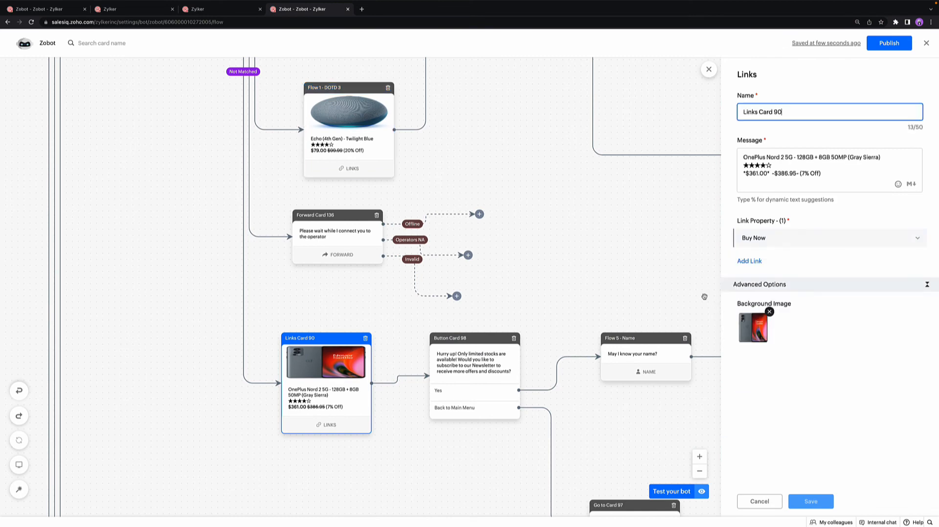
{"action": "left_click", "coordinate": [785, 240]}
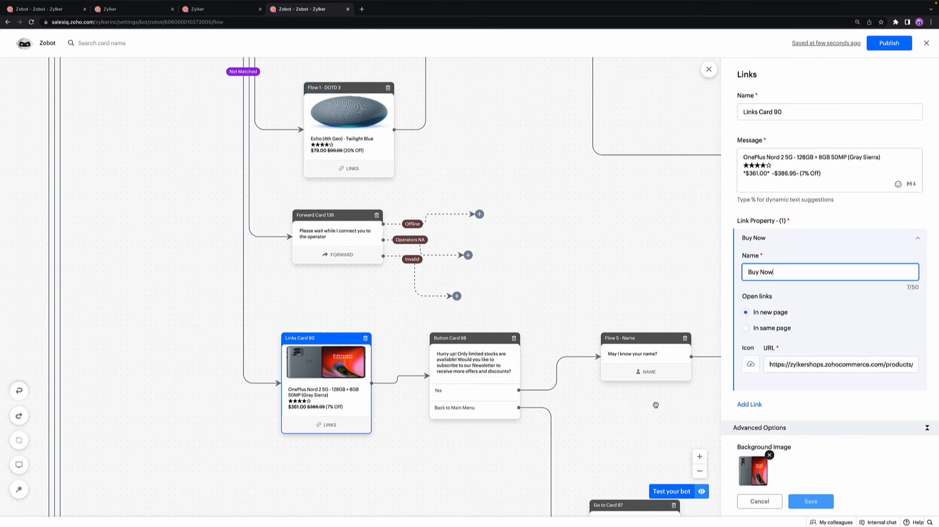
Step: Open Add to Mailing list Card 82 and look through the mailing lists offered for its List key / Audience ID
{"action": "scroll", "coordinate": [655, 405], "scroll_direction": "right", "scroll_amount": 8}
{"action": "scroll", "coordinate": [655, 405], "scroll_direction": "right", "scroll_amount": 4}
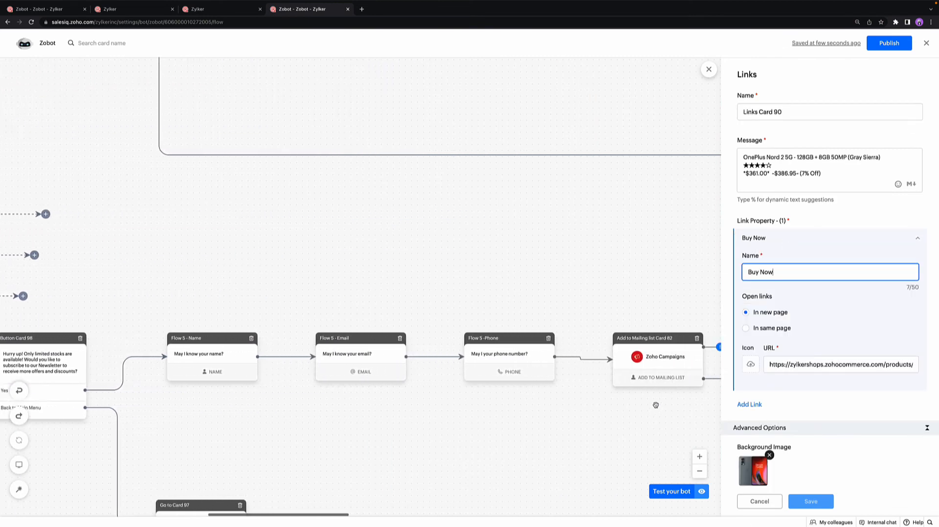
{"action": "left_click", "coordinate": [563, 373]}
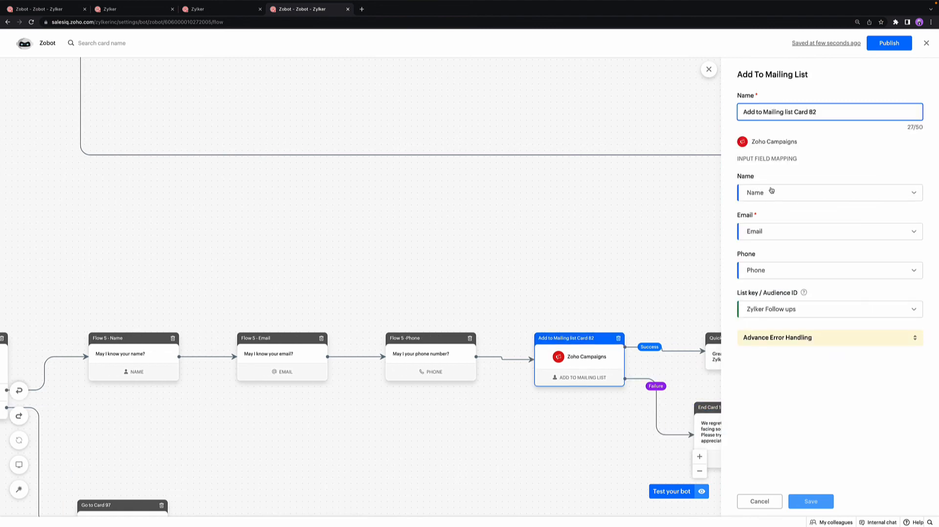
{"action": "left_click", "coordinate": [784, 312]}
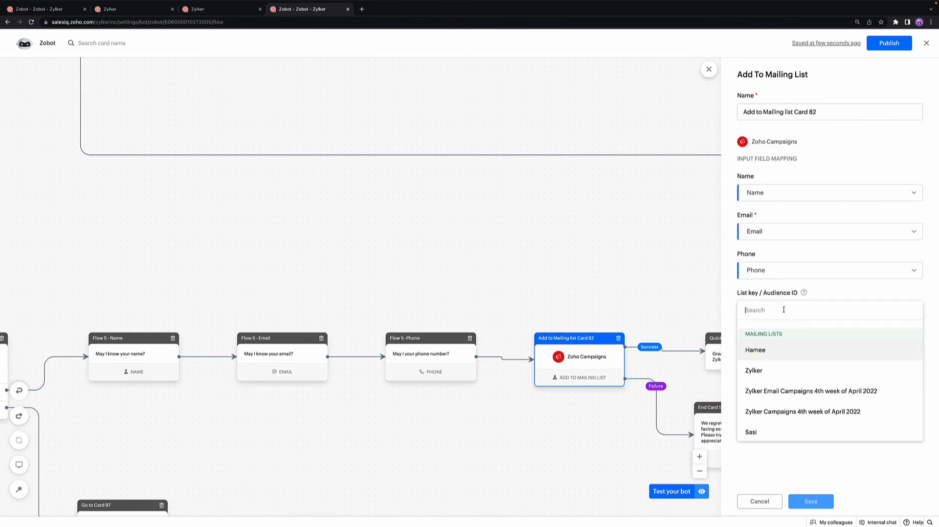
{"action": "scroll", "coordinate": [789, 381], "scroll_direction": "down", "scroll_amount": 3}
{"action": "scroll", "coordinate": [791, 412], "scroll_direction": "down", "scroll_amount": 1}
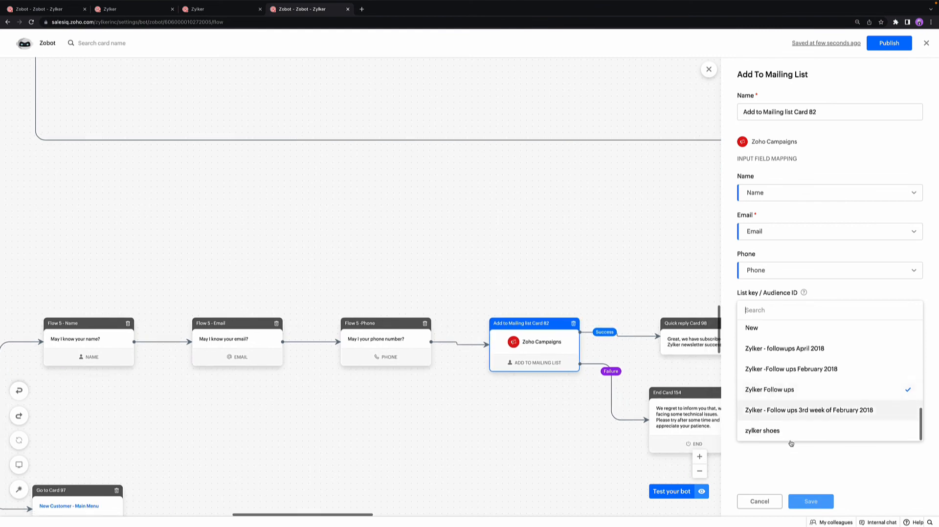
{"action": "left_click", "coordinate": [791, 469]}
Step: Find the Flow 2 Suggestions card and follow its Upcoming branch to the Flow 2 B - list card
{"action": "scroll", "coordinate": [542, 407], "scroll_direction": "left", "scroll_amount": 10}
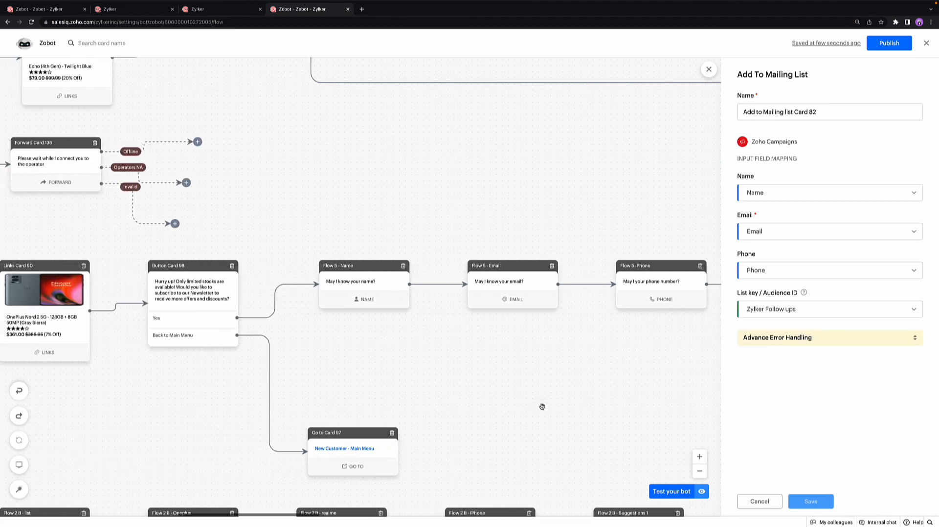
{"action": "scroll", "coordinate": [542, 406], "scroll_direction": "left", "scroll_amount": 10}
{"action": "scroll", "coordinate": [542, 406], "scroll_direction": "down", "scroll_amount": 4}
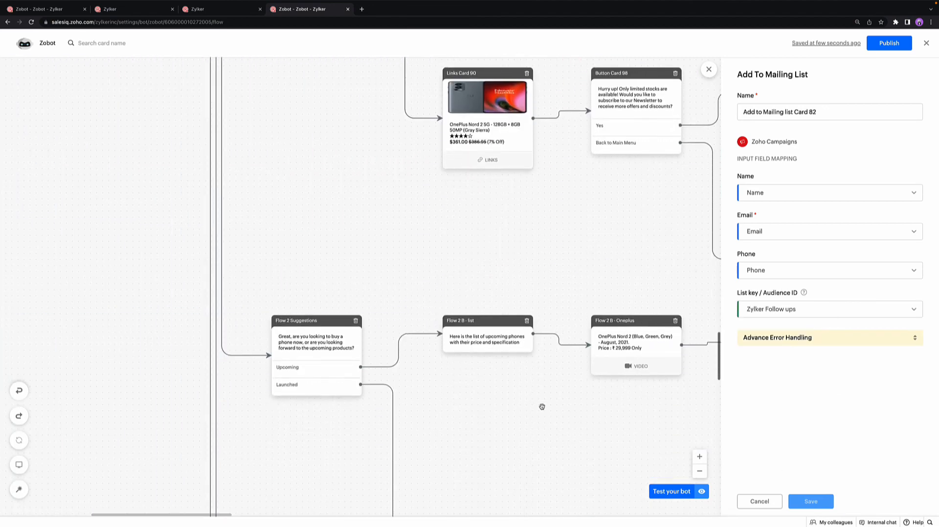
{"action": "scroll", "coordinate": [542, 406], "scroll_direction": "down", "scroll_amount": 2}
{"action": "left_click", "coordinate": [285, 286]}
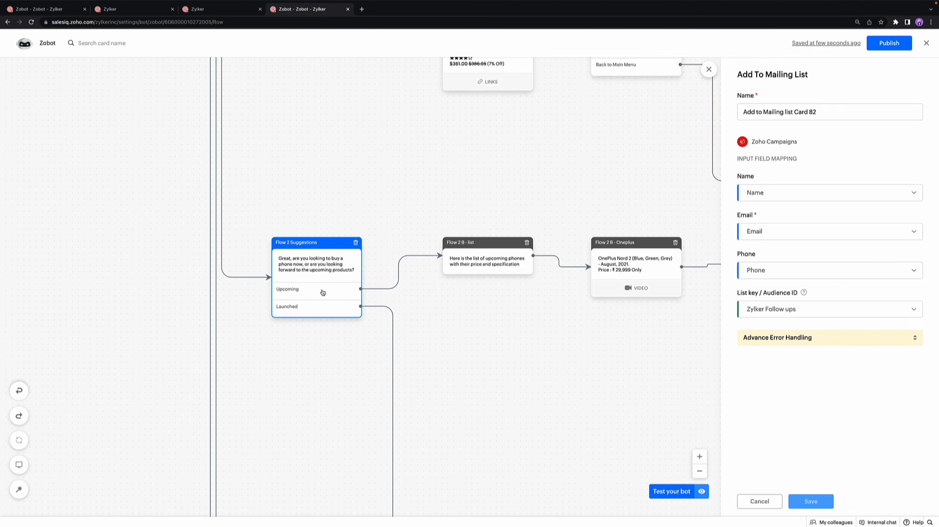
{"action": "scroll", "coordinate": [477, 262], "scroll_direction": "right", "scroll_amount": 3}
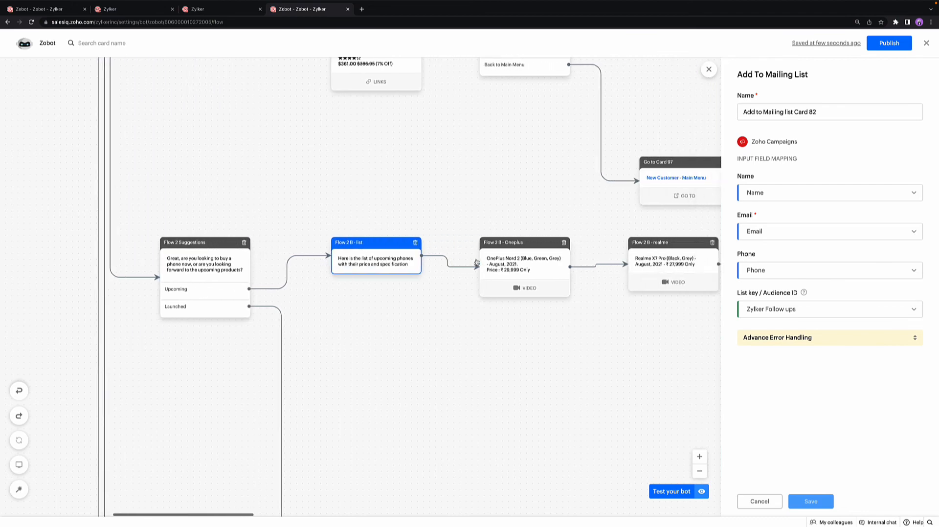
Step: Open the Flow 2 B - Oneplus and Flow 2 B - iPhone video cards and examine the iPhone card's message and video URL
{"action": "left_click", "coordinate": [478, 262]}
{"action": "scroll", "coordinate": [478, 263], "scroll_direction": "right", "scroll_amount": 2}
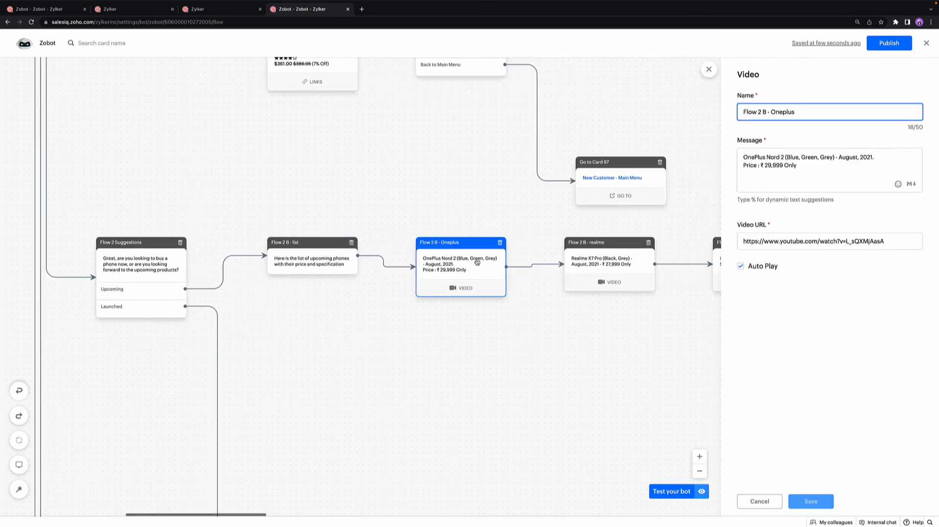
{"action": "scroll", "coordinate": [477, 262], "scroll_direction": "right", "scroll_amount": 2}
{"action": "left_click", "coordinate": [614, 254]}
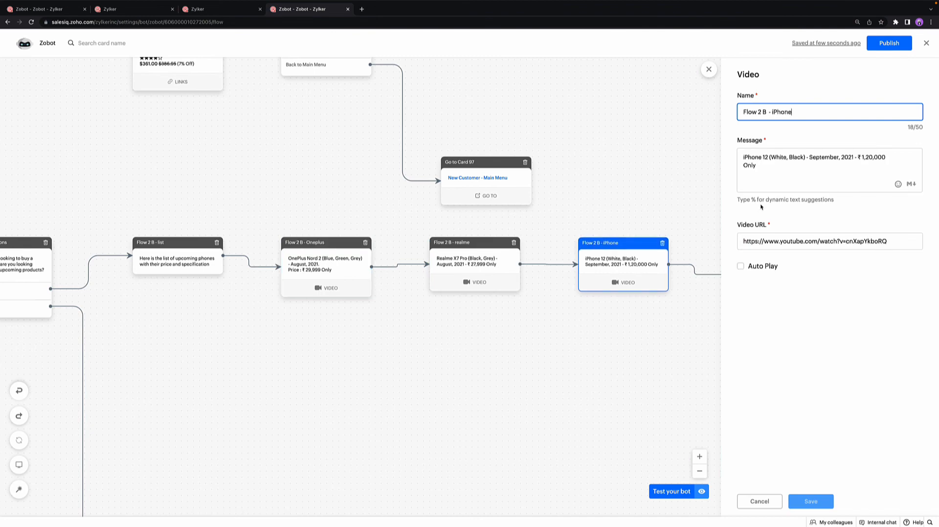
{"action": "left_click", "coordinate": [756, 169]}
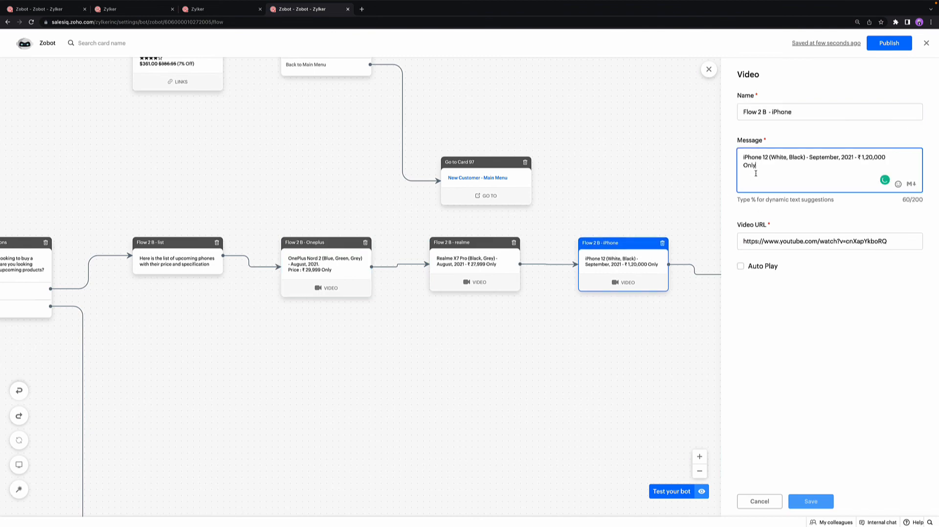
{"action": "left_click", "coordinate": [787, 240]}
Step: Follow the "Yes, I'm interested" branch and open the settings of the Flow 2 A - Name Card and Flow 2 A - Lead (upcoming) card
{"action": "scroll", "coordinate": [673, 299], "scroll_direction": "right", "scroll_amount": 8}
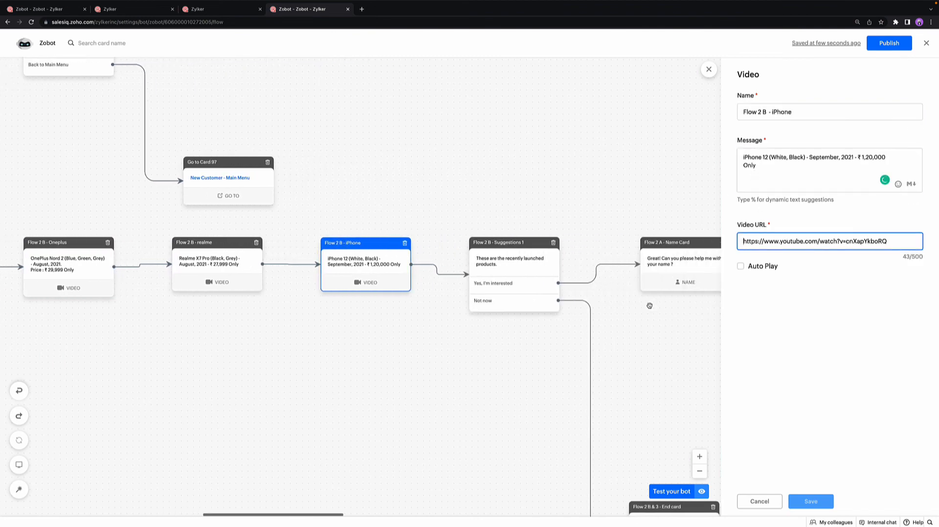
{"action": "left_click", "coordinate": [535, 273]}
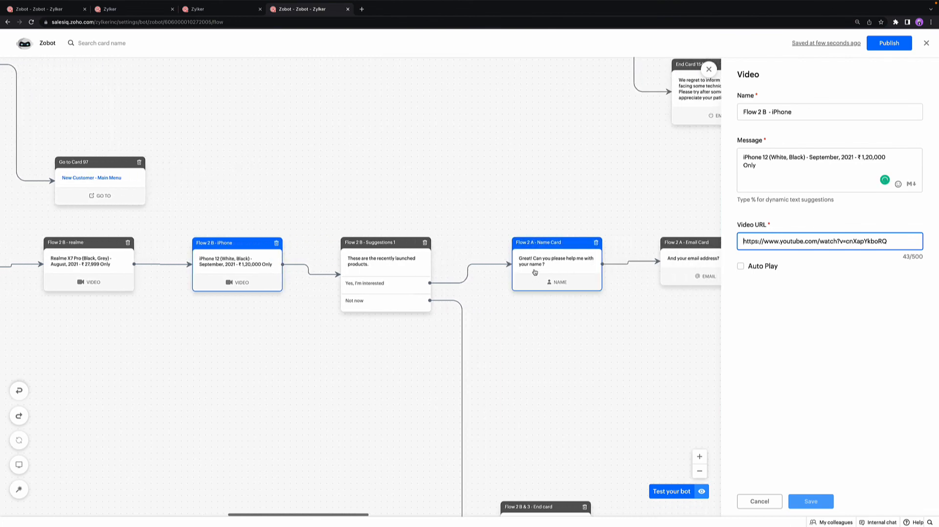
{"action": "scroll", "coordinate": [534, 273], "scroll_direction": "right", "scroll_amount": 11}
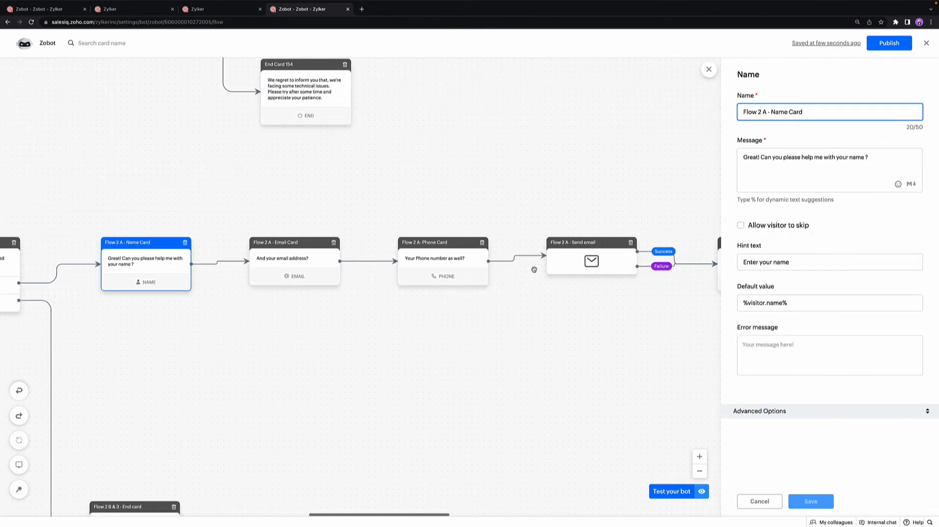
{"action": "left_click", "coordinate": [554, 268]}
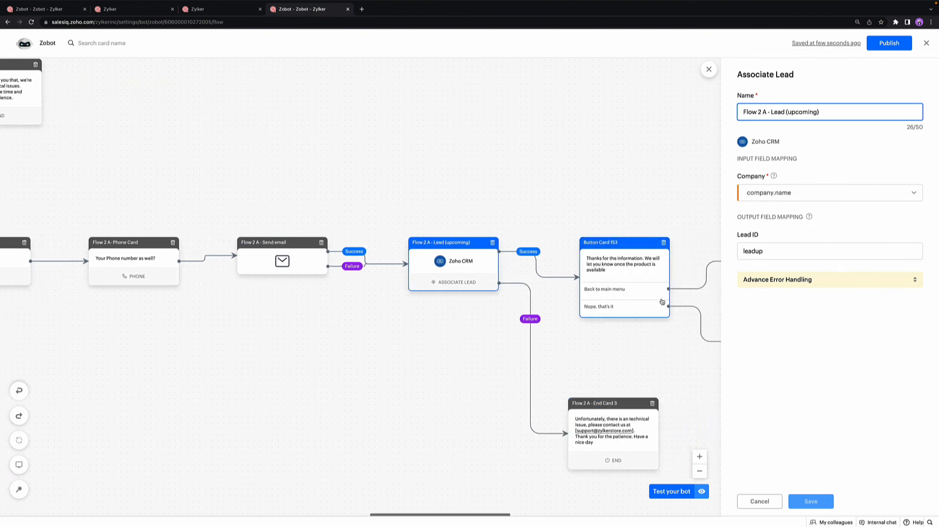
Step: Go to the Flow 3 - Brand button card and open its settings to examine the brand buttons
{"action": "scroll", "coordinate": [662, 301], "scroll_direction": "left", "scroll_amount": 20}
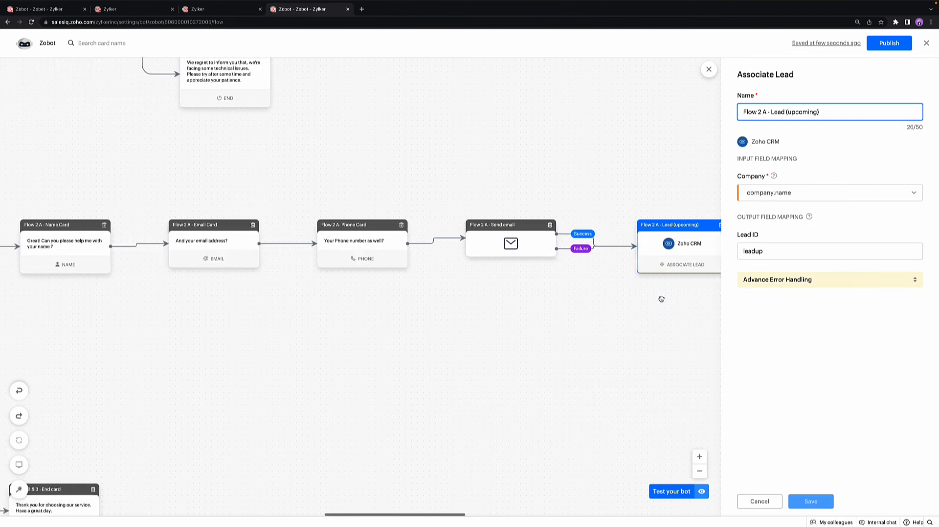
{"action": "scroll", "coordinate": [662, 299], "scroll_direction": "down", "scroll_amount": 6}
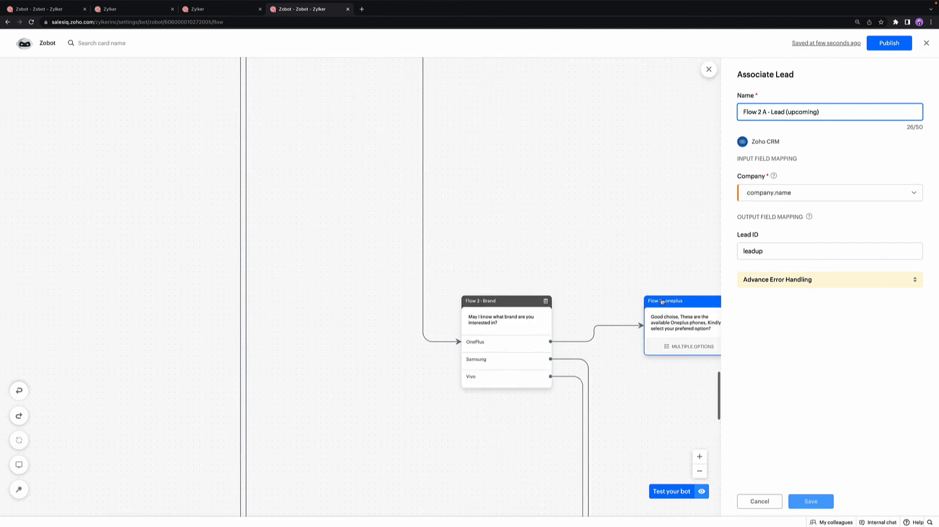
{"action": "left_click", "coordinate": [522, 303]}
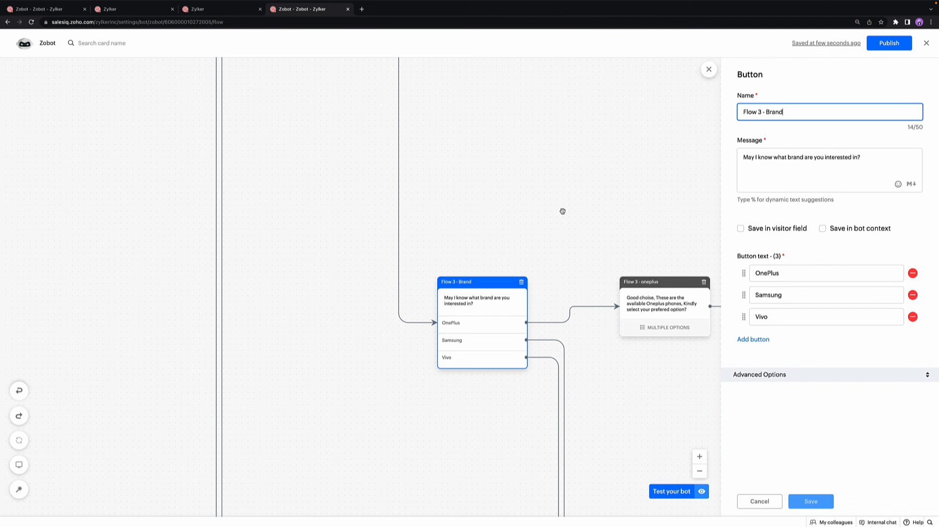
Step: Open the Flow 3 - oneplus multiple options card and trace its path onward past the Flow 3 - Suggestion 2 card
{"action": "scroll", "coordinate": [563, 212], "scroll_direction": "right", "scroll_amount": 3}
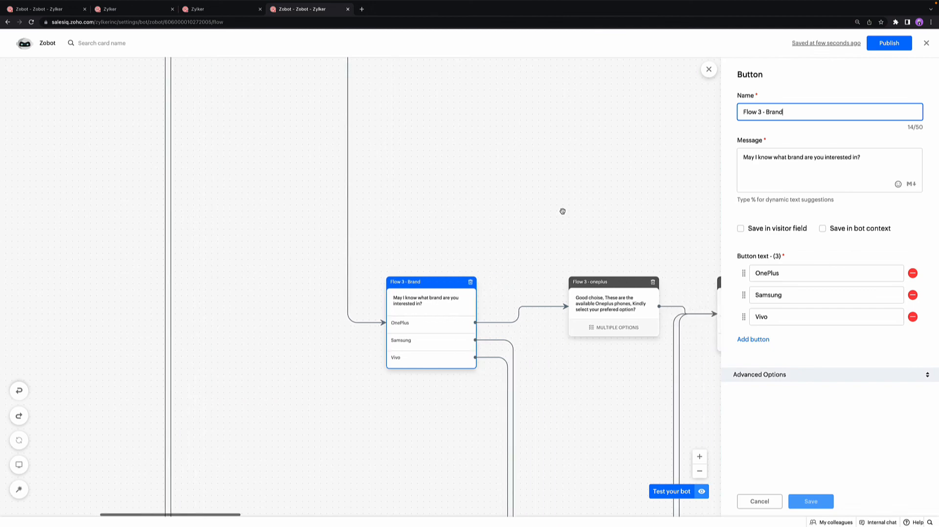
{"action": "left_click", "coordinate": [585, 302]}
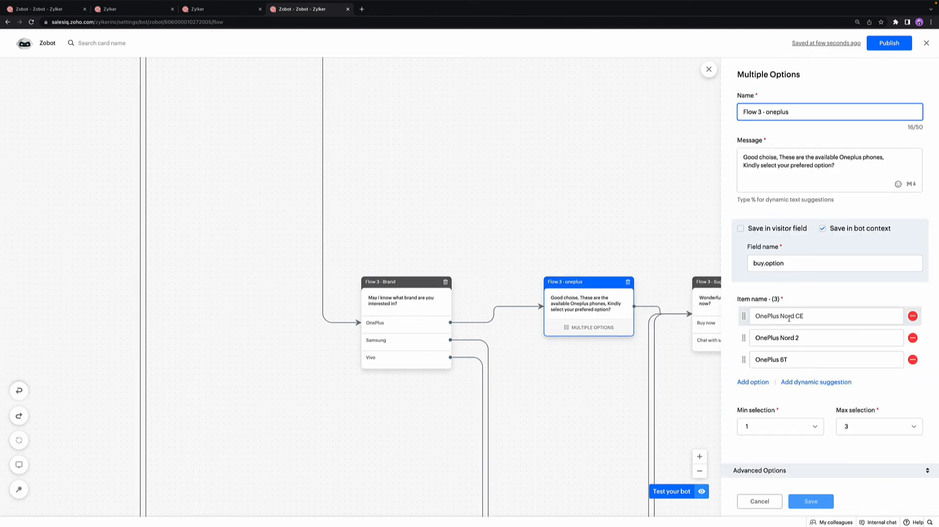
{"action": "scroll", "coordinate": [607, 372], "scroll_direction": "right", "scroll_amount": 5}
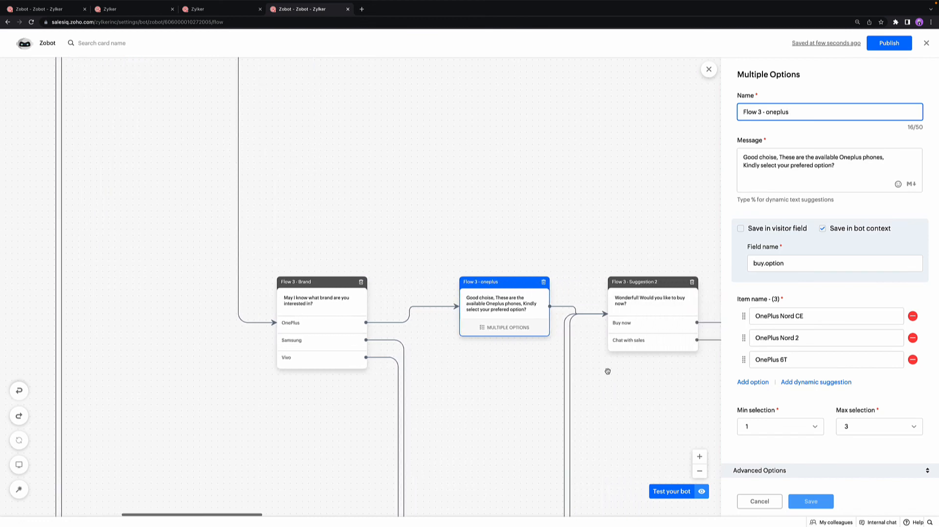
{"action": "scroll", "coordinate": [608, 372], "scroll_direction": "right", "scroll_amount": 1}
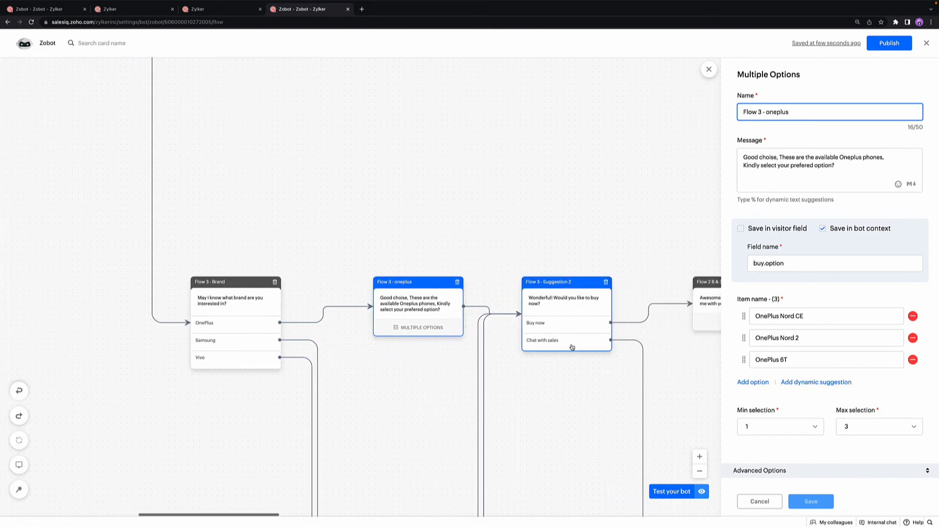
{"action": "scroll", "coordinate": [571, 348], "scroll_direction": "right", "scroll_amount": 5}
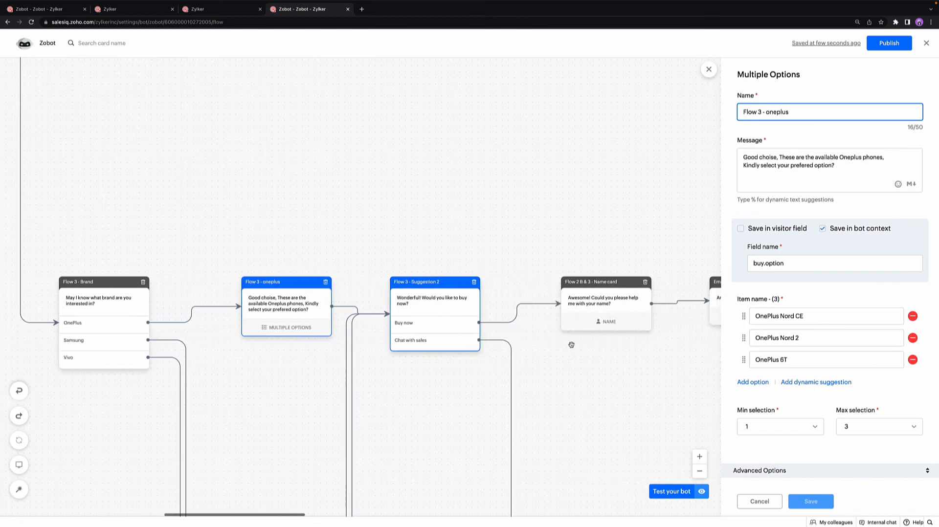
Step: Go to Autopilot Card 148 in the assistance flow and examine its resource selection, response settings and outgoing branches
{"action": "scroll", "coordinate": [571, 346], "scroll_direction": "left", "scroll_amount": 3}
{"action": "scroll", "coordinate": [571, 344], "scroll_direction": "down", "scroll_amount": 3}
{"action": "scroll", "coordinate": [572, 345], "scroll_direction": "down", "scroll_amount": 8}
{"action": "scroll", "coordinate": [571, 344], "scroll_direction": "left", "scroll_amount": 4}
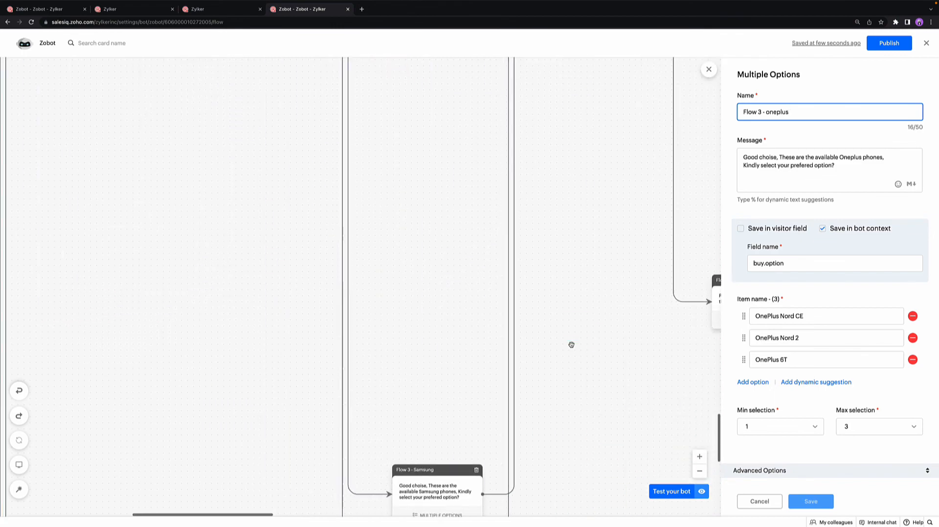
{"action": "scroll", "coordinate": [571, 345], "scroll_direction": "left", "scroll_amount": 4}
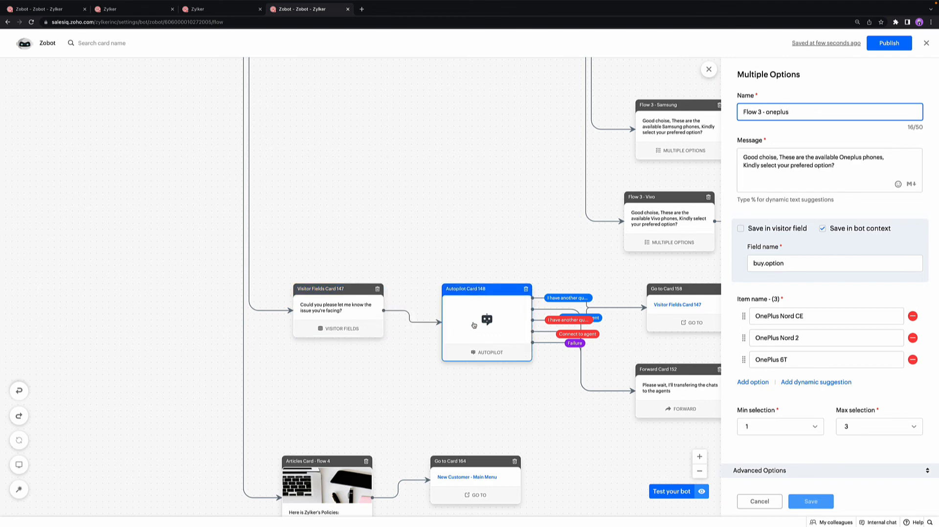
{"action": "left_click", "coordinate": [502, 331]}
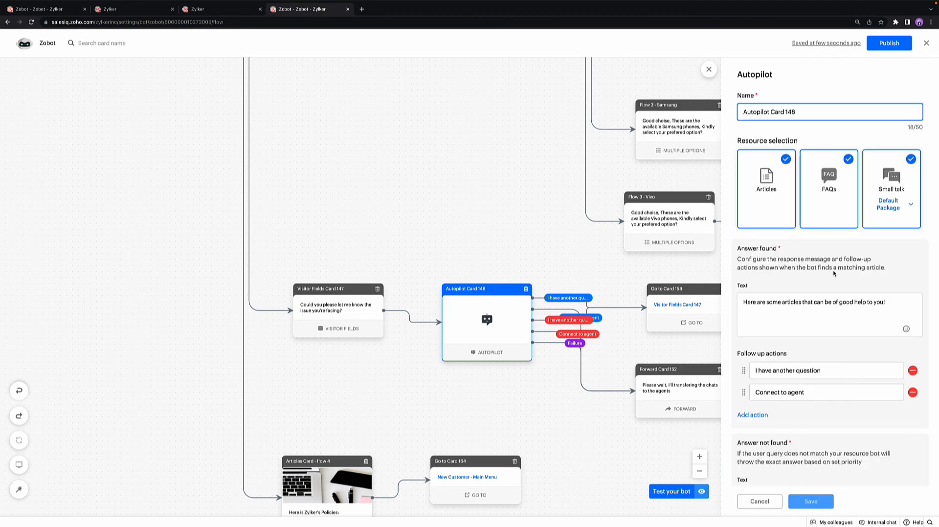
{"action": "scroll", "coordinate": [833, 275], "scroll_direction": "down", "scroll_amount": 4}
{"action": "scroll", "coordinate": [833, 274], "scroll_direction": "up", "scroll_amount": 4}
{"action": "scroll", "coordinate": [513, 380], "scroll_direction": "right", "scroll_amount": 1}
{"action": "scroll", "coordinate": [513, 381], "scroll_direction": "right", "scroll_amount": 1}
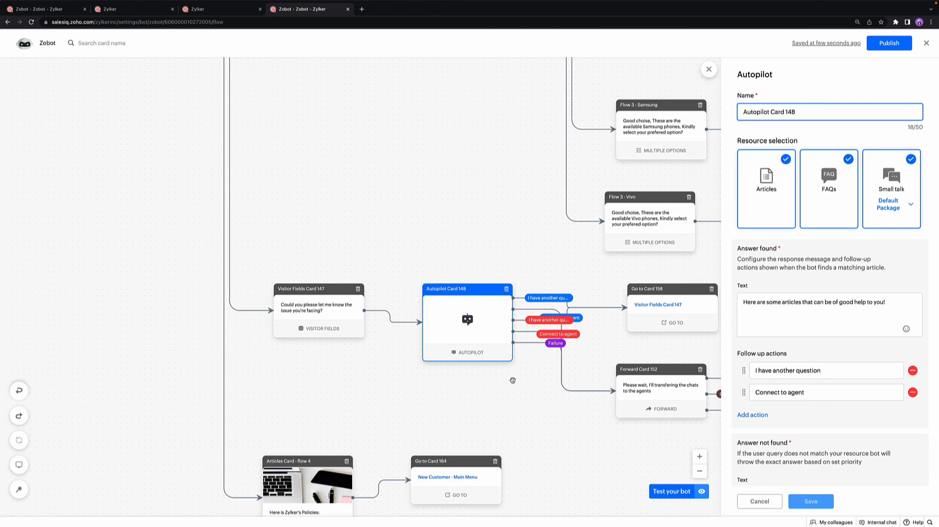
{"action": "scroll", "coordinate": [513, 380], "scroll_direction": "right", "scroll_amount": 3}
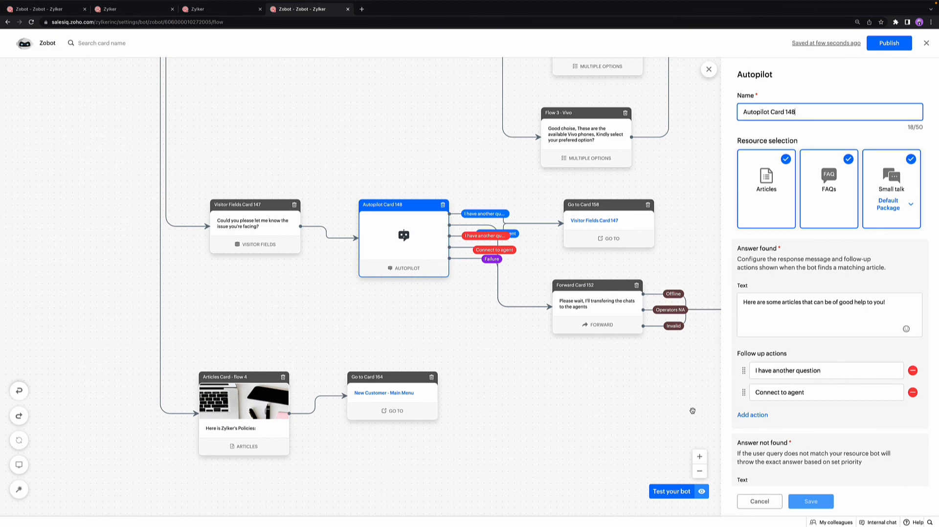
Step: Start a bot test, replace the visitor's e-mail in the visitor info, save it and restart the chat
{"action": "left_click", "coordinate": [681, 492]}
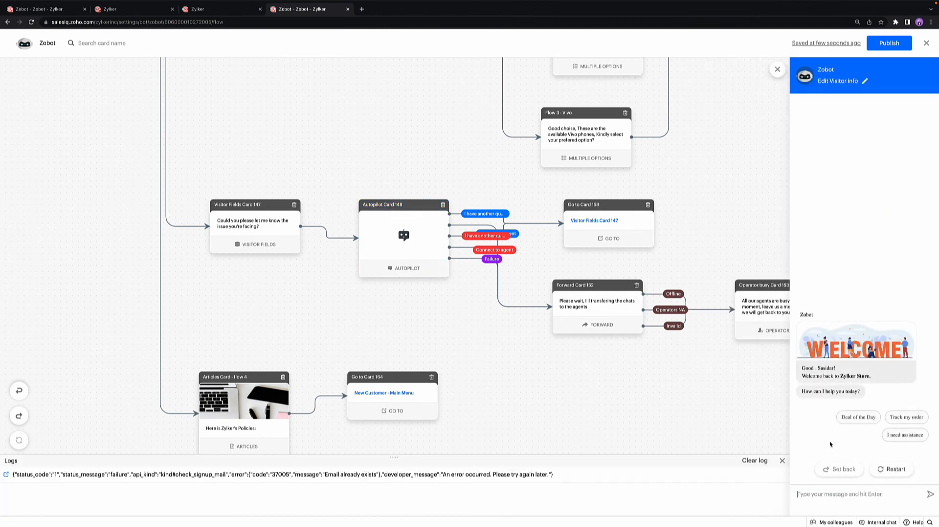
{"action": "left_click", "coordinate": [865, 81]}
{"action": "left_click", "coordinate": [853, 182]}
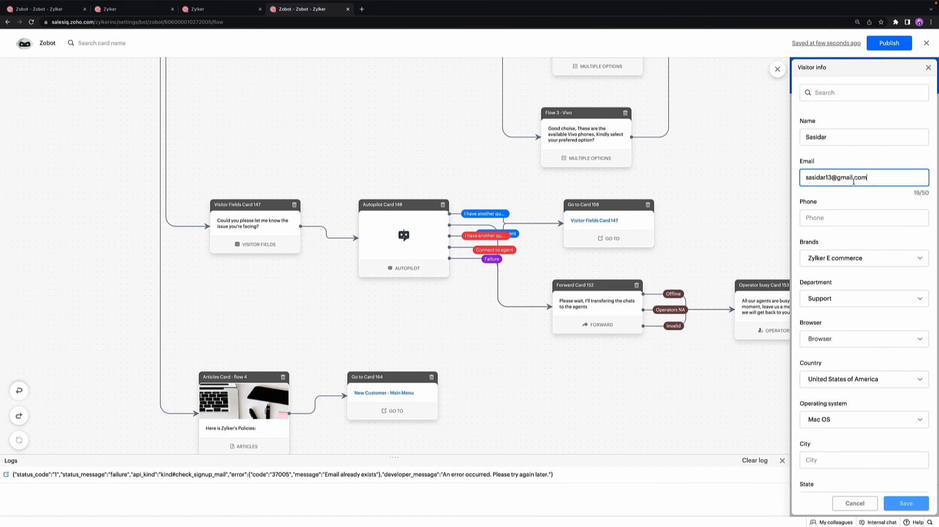
{"action": "key", "text": "ctrl+a"}
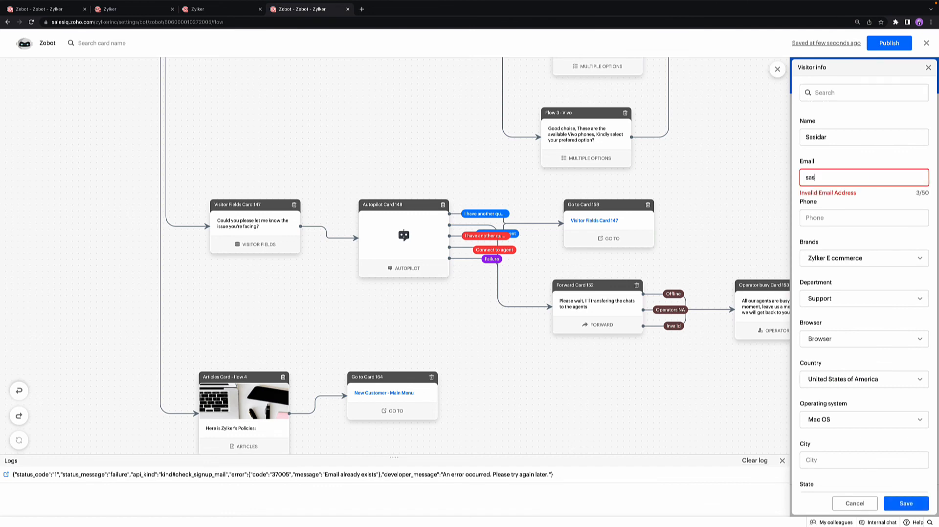
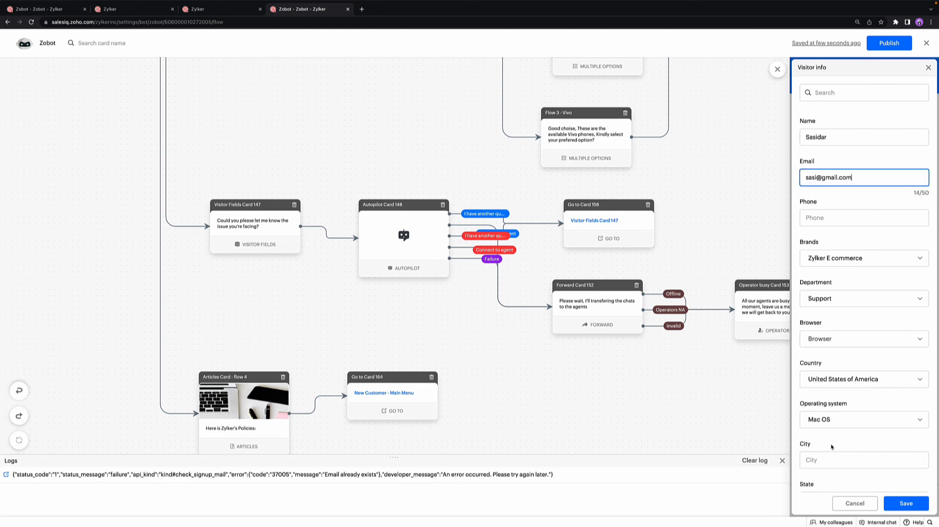
{"action": "left_click", "coordinate": [896, 498]}
{"action": "left_click", "coordinate": [893, 471]}
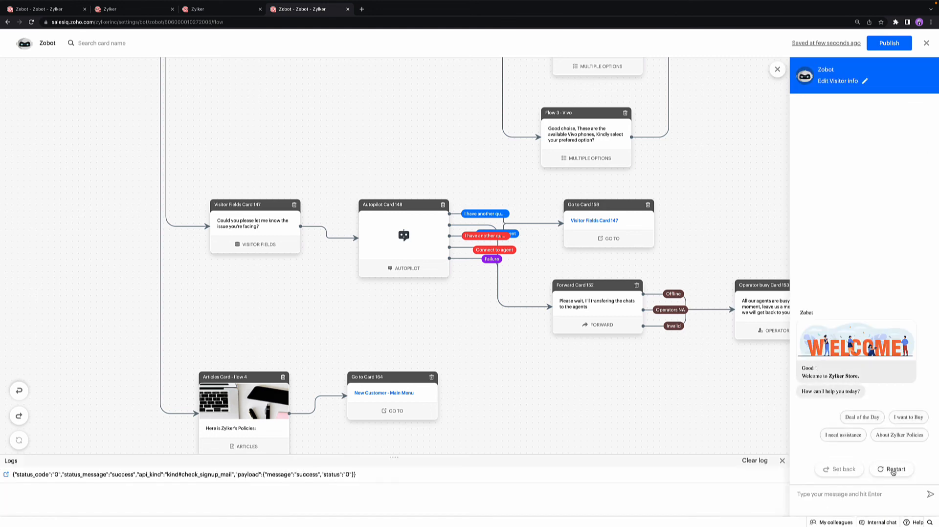
Step: Test the "I need assistance" option by asking "Can I know the cancellation policy?" and view the suggested Cancellation policy article
{"action": "left_click", "coordinate": [843, 435]}
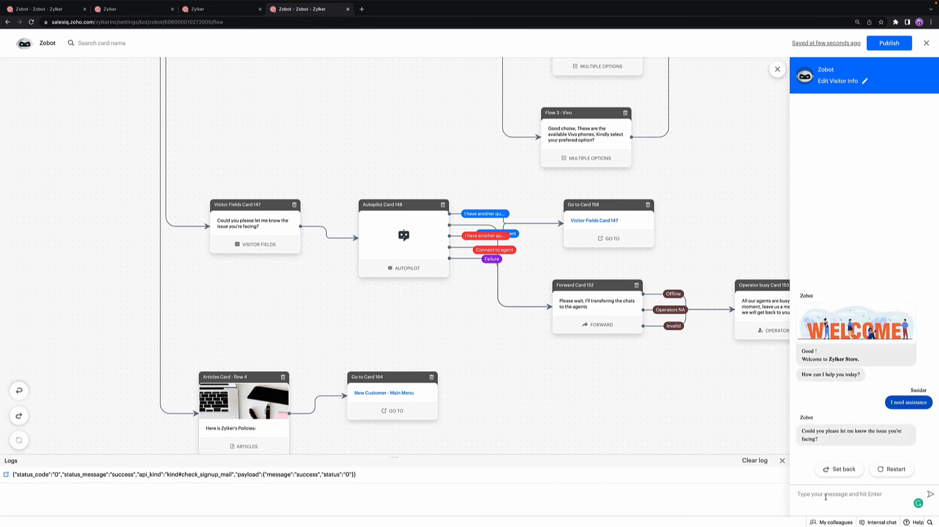
{"action": "type", "text": "Can I knwi"}
{"action": "type", "text": " the"}
{"action": "type", "text": "ancellation policy?"}
{"action": "key", "text": "Return"}
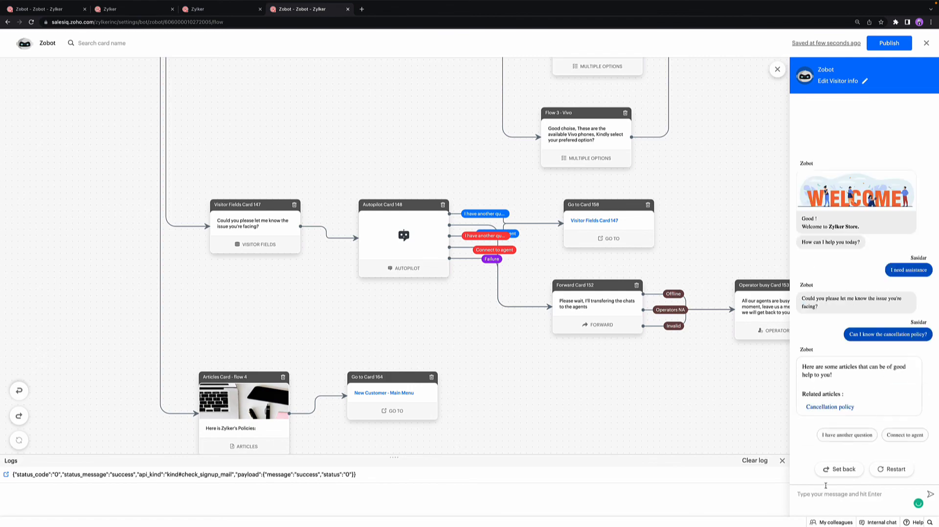
{"action": "left_click", "coordinate": [819, 409]}
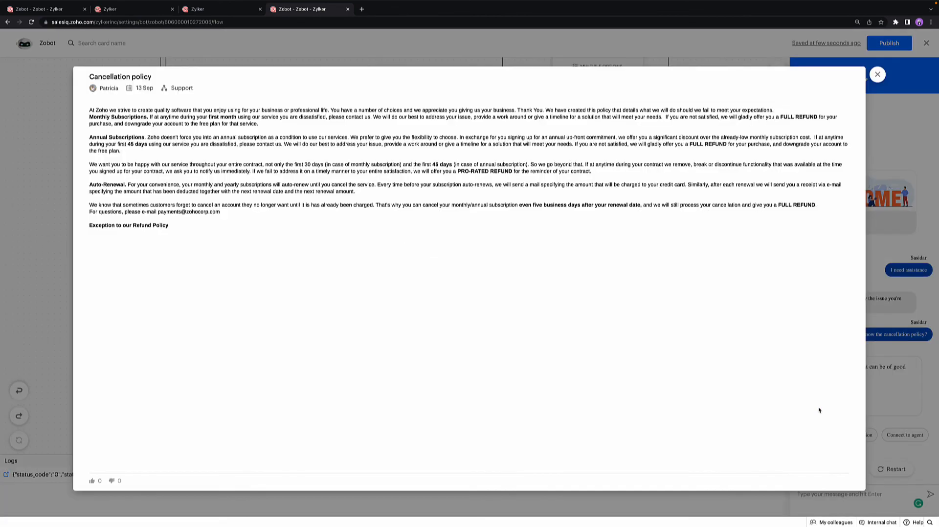
{"action": "left_click", "coordinate": [877, 74]}
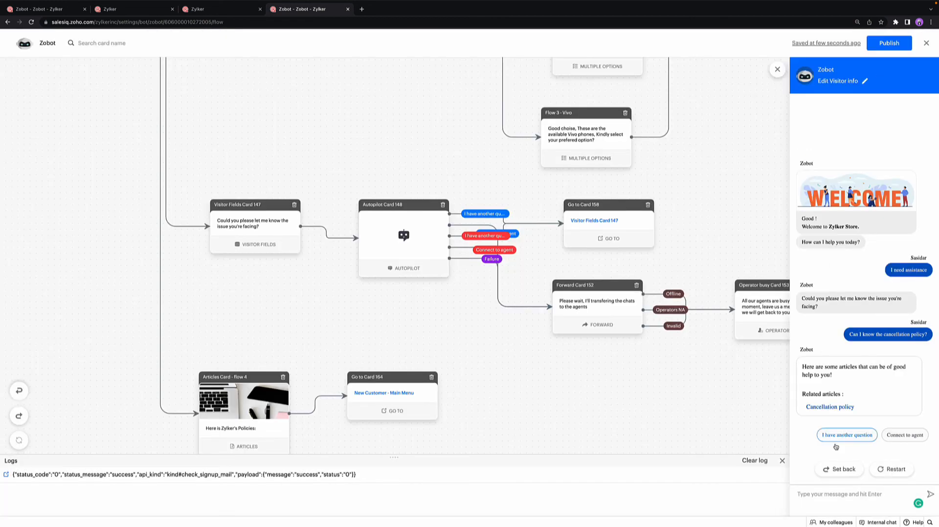
Step: Reopen the Autopilot Card 148 settings and examine the answer-found and answer-not-found messages with their follow-up actions
{"action": "left_click", "coordinate": [428, 255]}
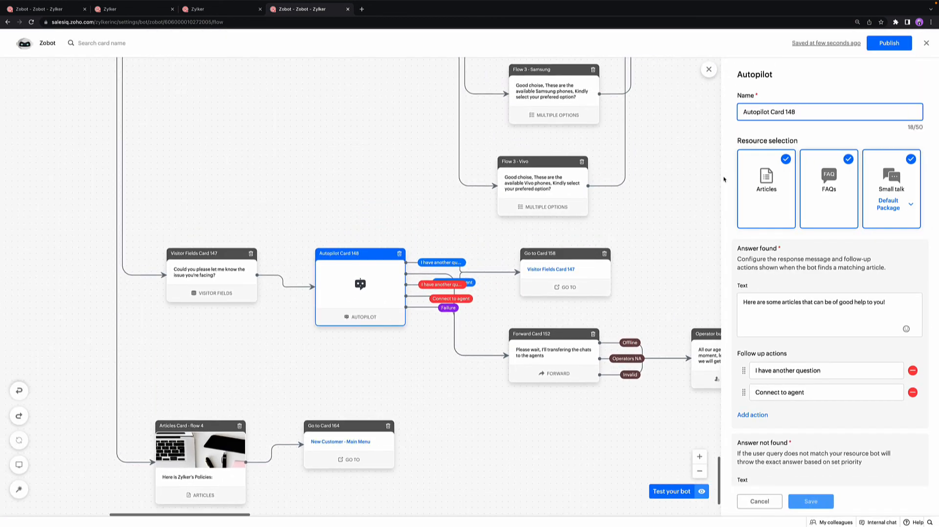
{"action": "left_click", "coordinate": [810, 302]}
{"action": "scroll", "coordinate": [810, 296], "scroll_direction": "down", "scroll_amount": 5}
{"action": "left_click", "coordinate": [809, 295]}
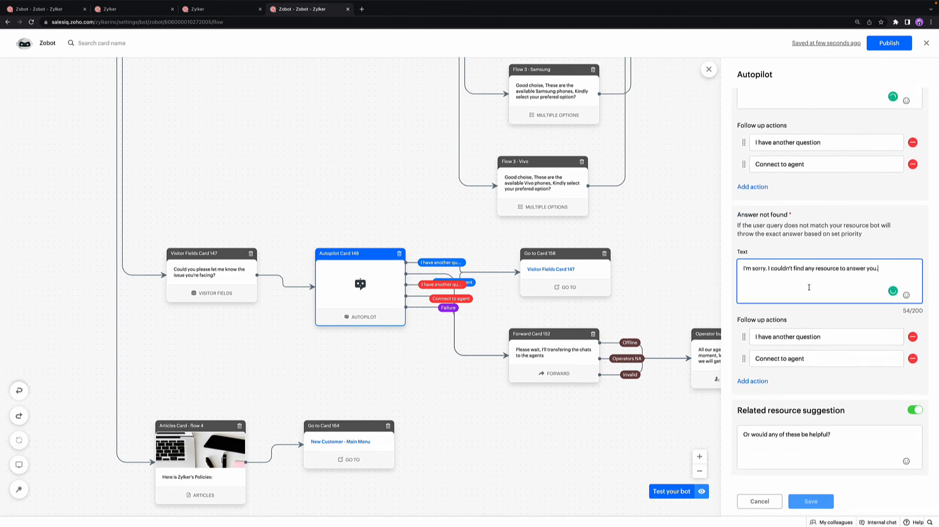
{"action": "left_click", "coordinate": [802, 143]}
{"action": "left_click", "coordinate": [801, 174]}
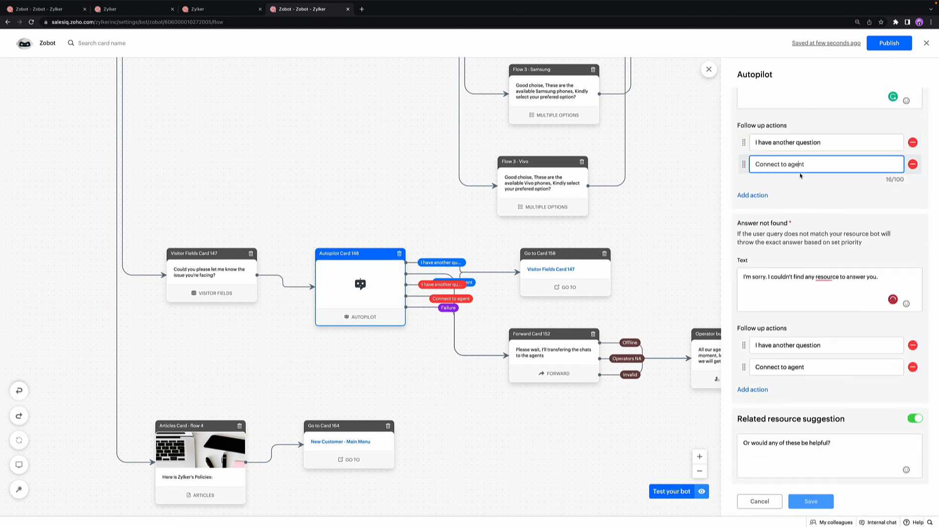
{"action": "left_click", "coordinate": [802, 345]}
{"action": "left_click", "coordinate": [802, 359]}
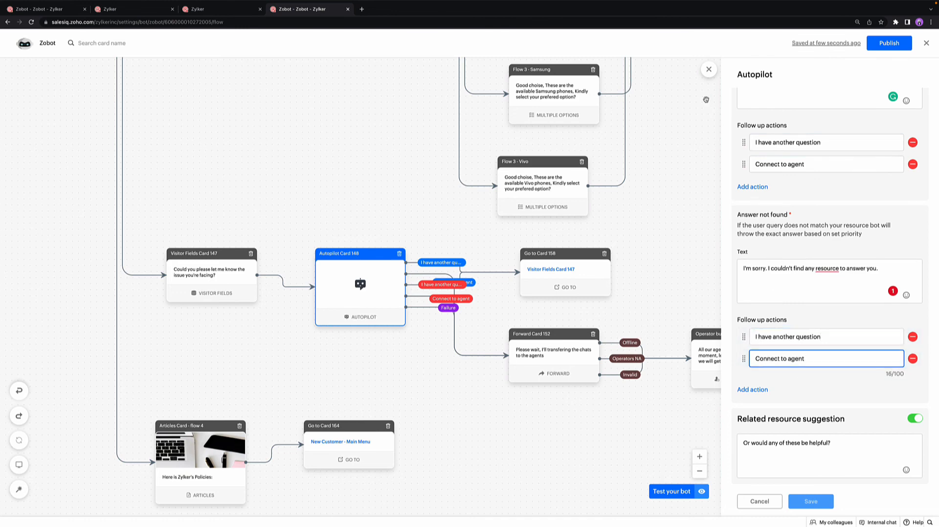
Step: Open the Forward Card 152 settings and examine its message, department and operator assignment
{"action": "left_click", "coordinate": [567, 356]}
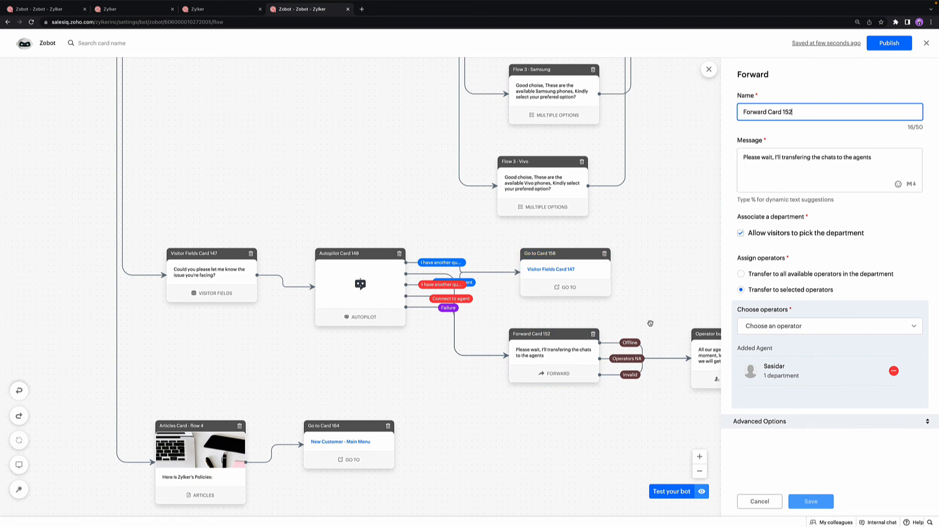
{"action": "scroll", "coordinate": [650, 325], "scroll_direction": "right", "scroll_amount": 3}
{"action": "scroll", "coordinate": [660, 329], "scroll_direction": "left", "scroll_amount": 6}
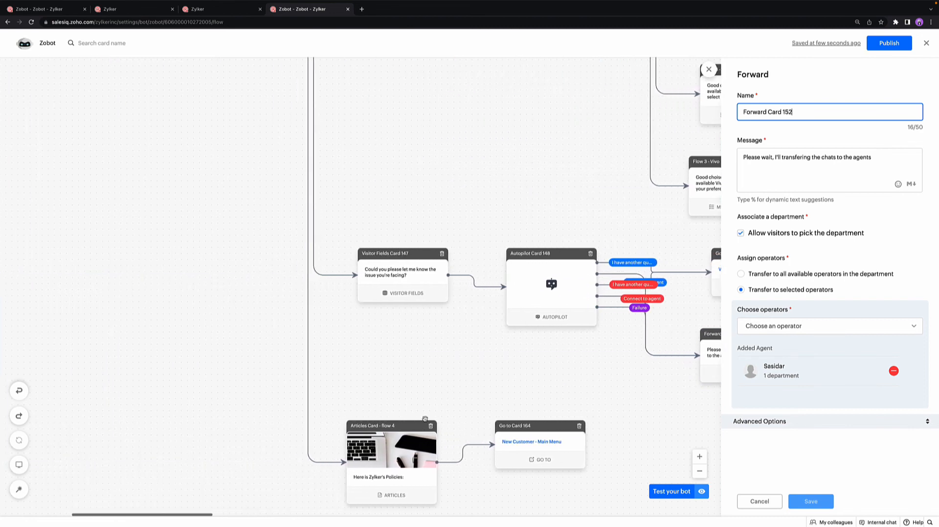
Step: Open the Articles Card - flow 4 settings and browse the articles available to add
{"action": "left_click", "coordinate": [408, 454]}
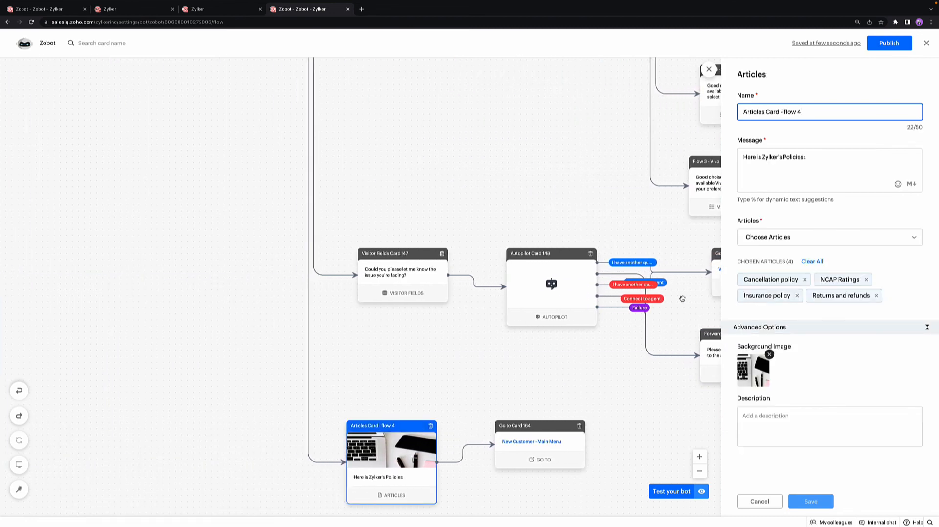
{"action": "left_click", "coordinate": [764, 234]}
{"action": "scroll", "coordinate": [781, 311], "scroll_direction": "down", "scroll_amount": 5}
{"action": "scroll", "coordinate": [781, 311], "scroll_direction": "down", "scroll_amount": 5}
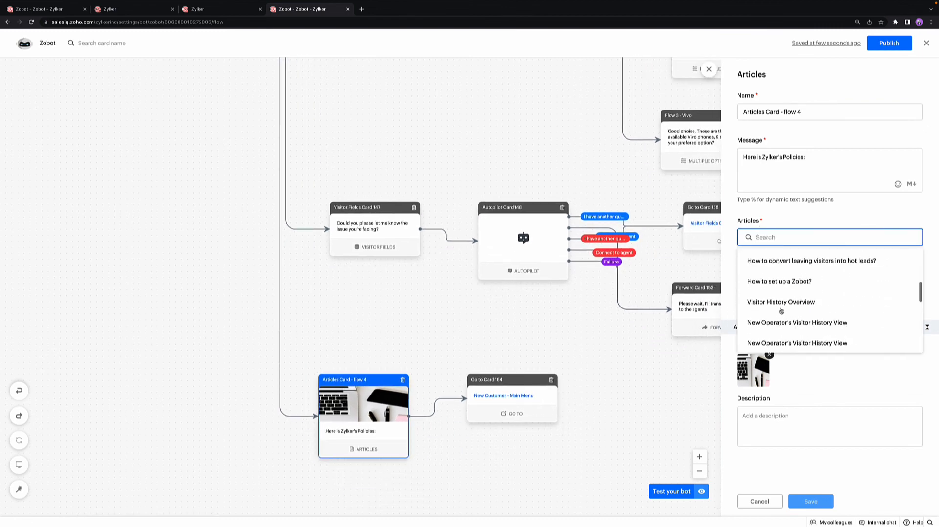
{"action": "left_click", "coordinate": [806, 373]}
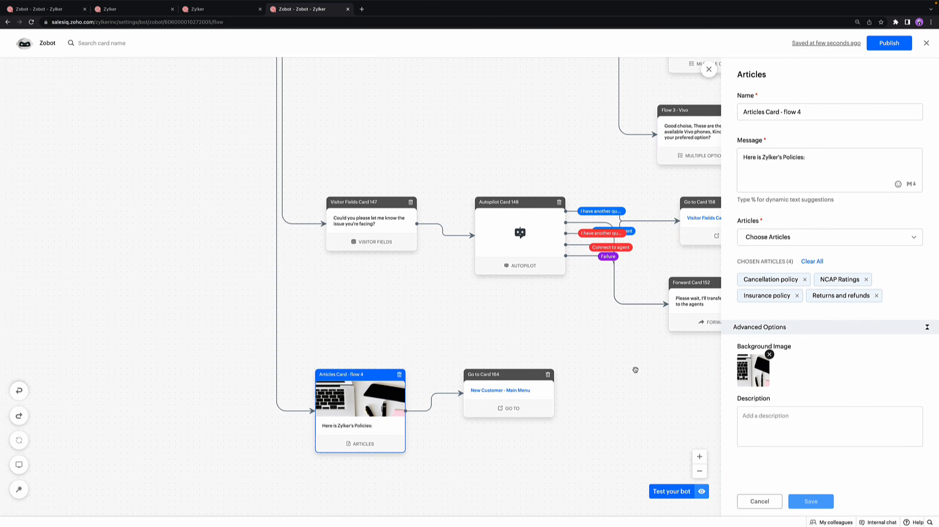
Step: Look over the bot's complete layout, from the policy cards back up to the new customer welcome card
{"action": "left_click", "coordinate": [699, 471]}
{"action": "left_click", "coordinate": [700, 473]}
{"action": "left_click", "coordinate": [700, 474]}
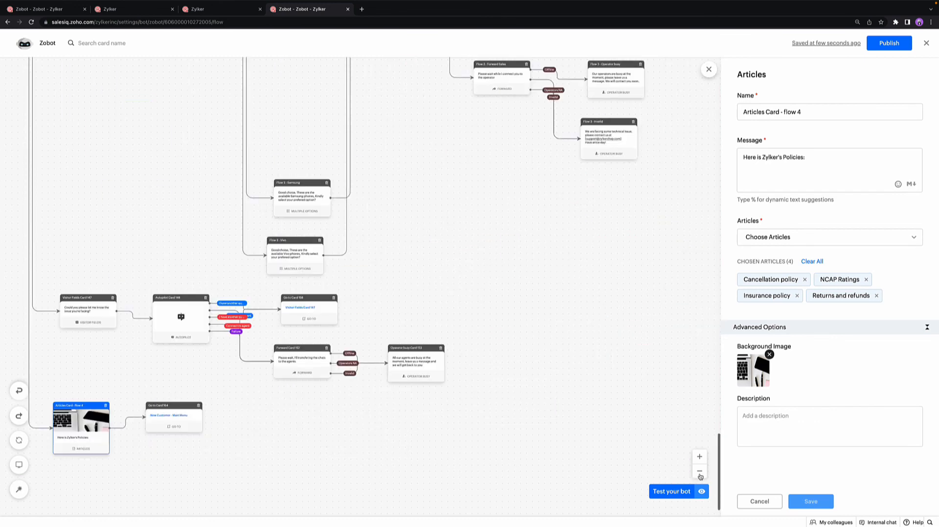
{"action": "left_click", "coordinate": [700, 473]}
{"action": "scroll", "coordinate": [573, 364], "scroll_direction": "up", "scroll_amount": 14}
{"action": "scroll", "coordinate": [574, 365], "scroll_direction": "left", "scroll_amount": 8}
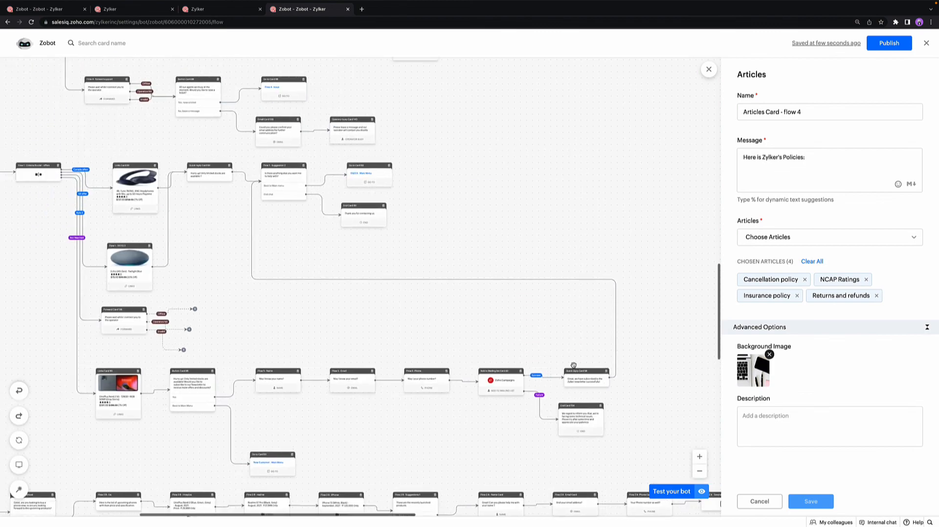
{"action": "scroll", "coordinate": [572, 365], "scroll_direction": "up", "scroll_amount": 10}
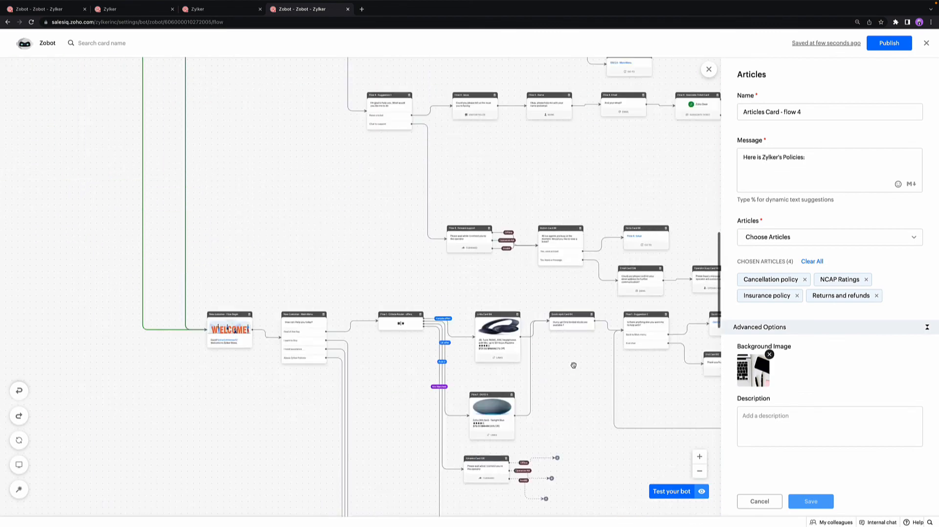
{"action": "left_click", "coordinate": [699, 471]}
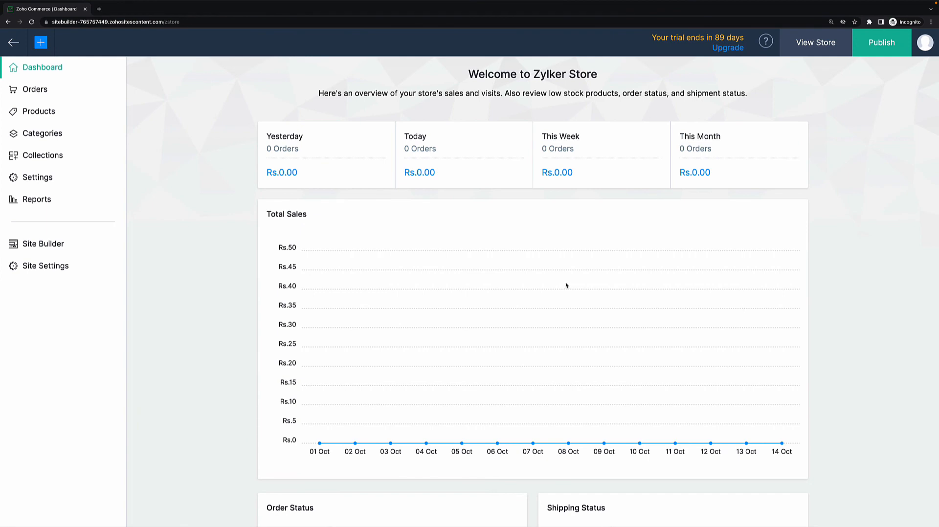
Step: In Zoho Commerce, open the Zoho SalesIQ - Live Chat integration settings and view the choices for the SalesIQ app
{"action": "left_click", "coordinate": [43, 178]}
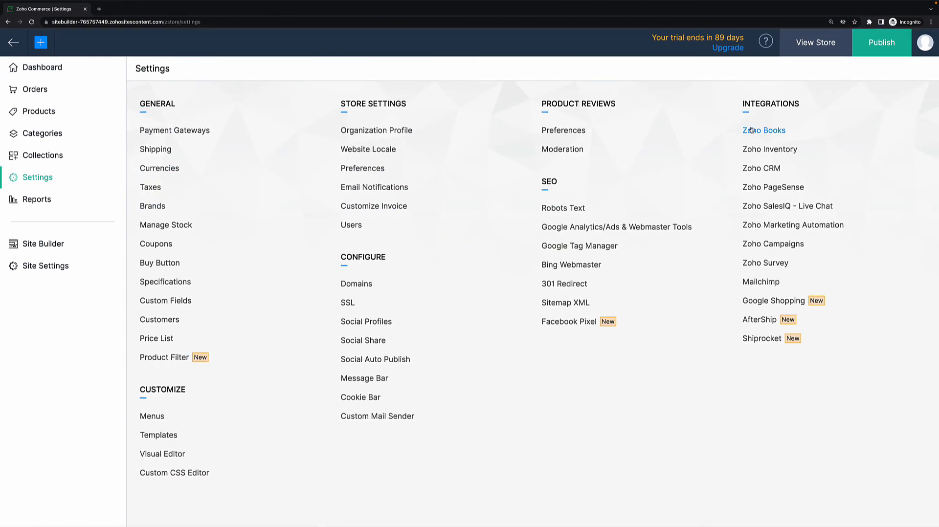
{"action": "left_click", "coordinate": [766, 207]}
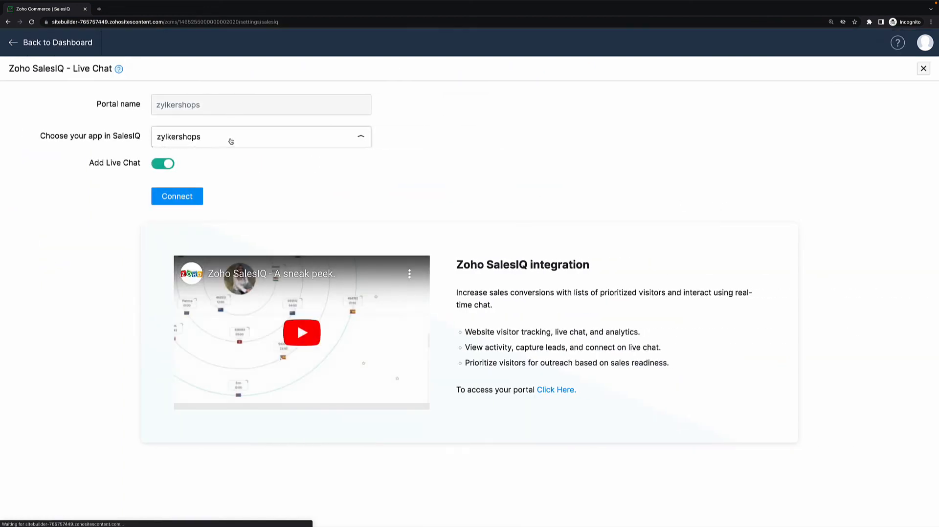
{"action": "left_click", "coordinate": [230, 140]}
{"action": "left_click", "coordinate": [401, 156]}
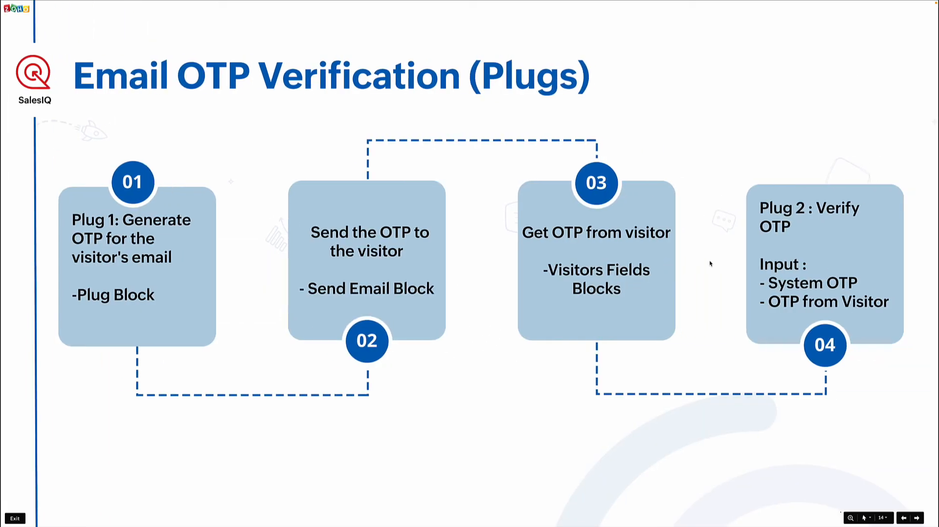
{"action": "key", "text": "Right"}
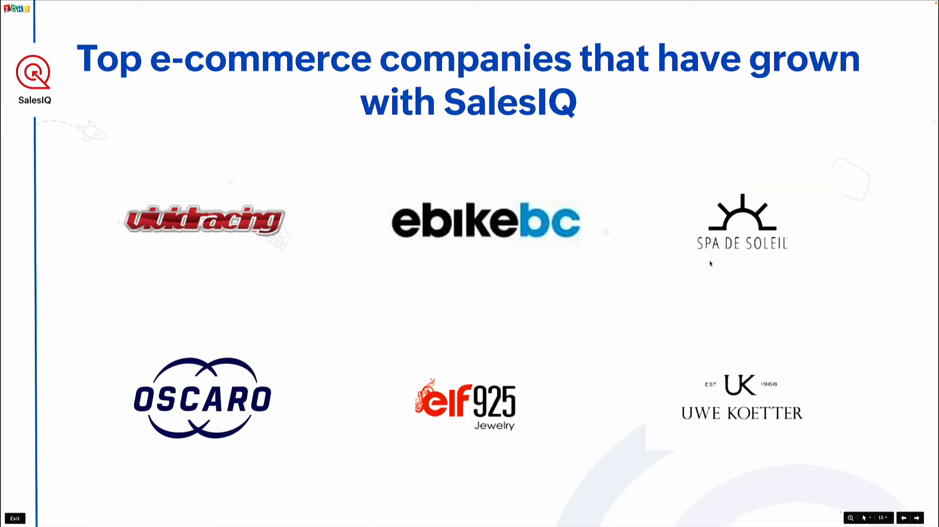